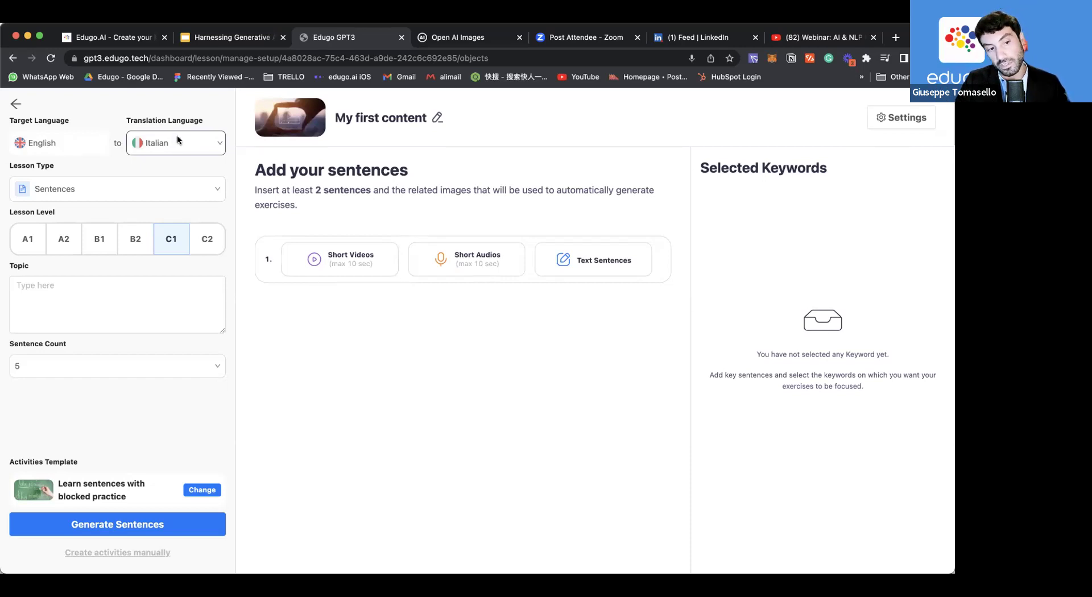
Preview the Article and Words lesson types and return the lesson type to Sentences.
click(180, 188)
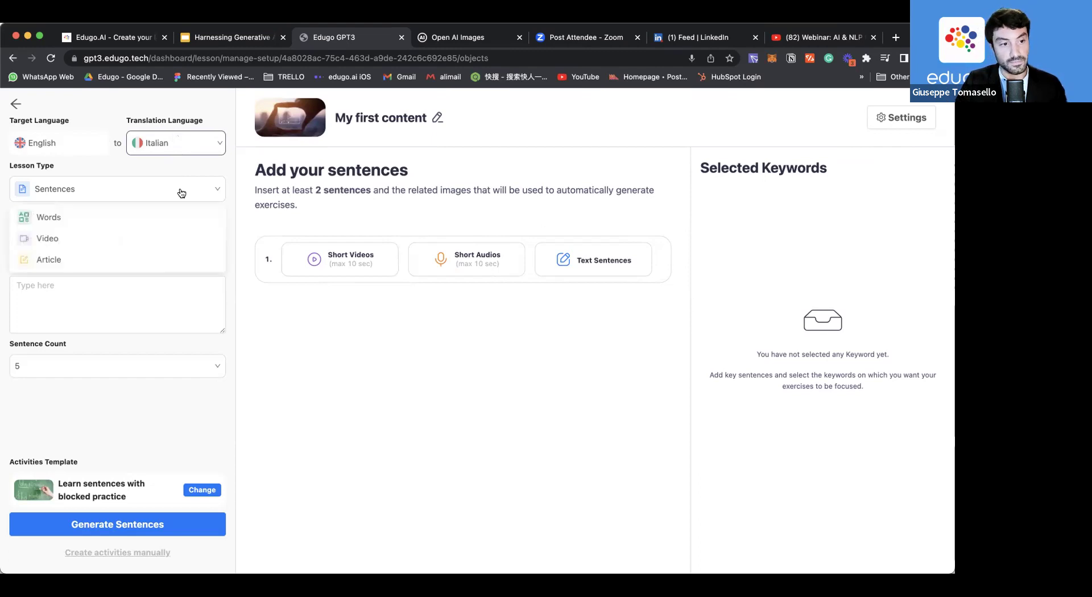
click(138, 262)
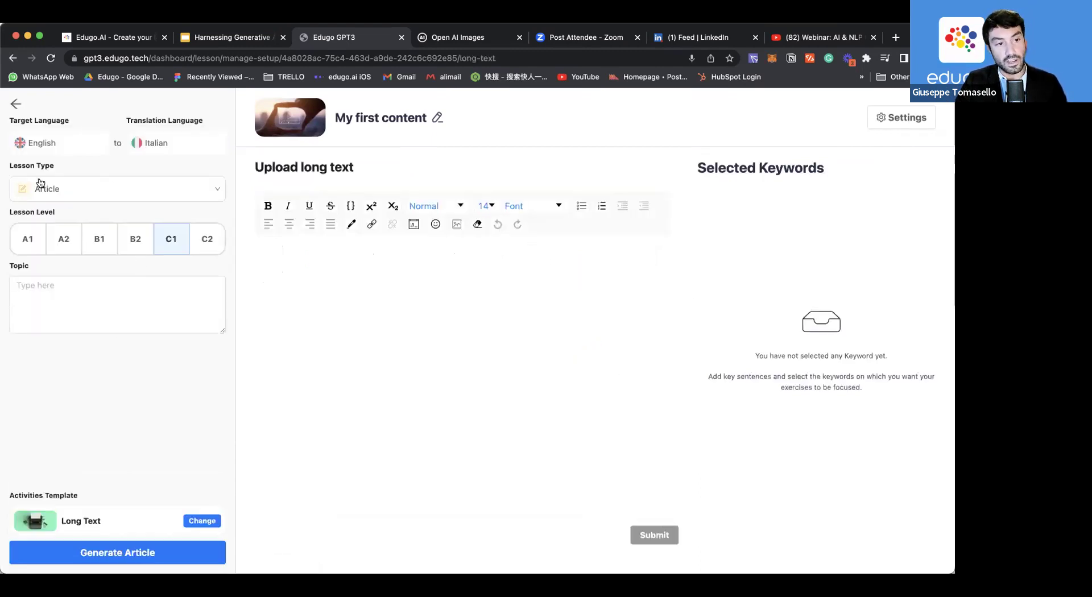
click(92, 189)
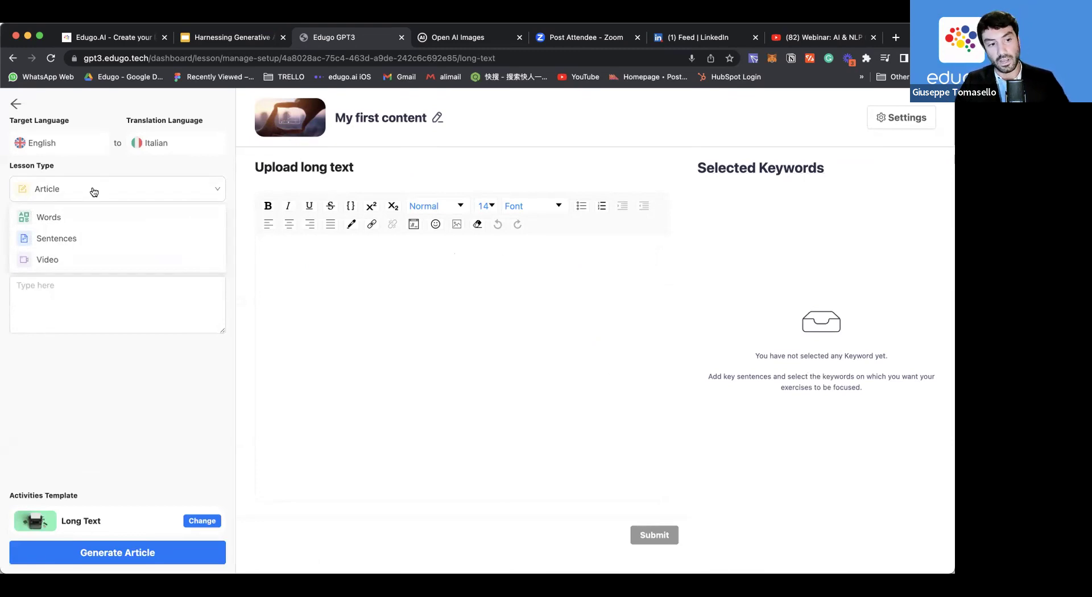
click(100, 217)
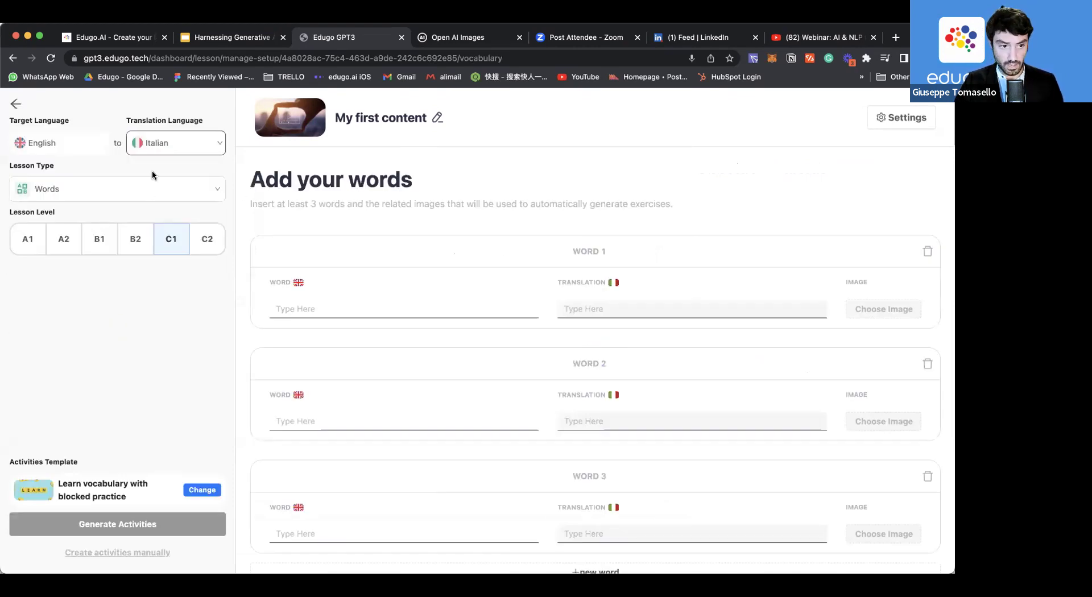
click(156, 194)
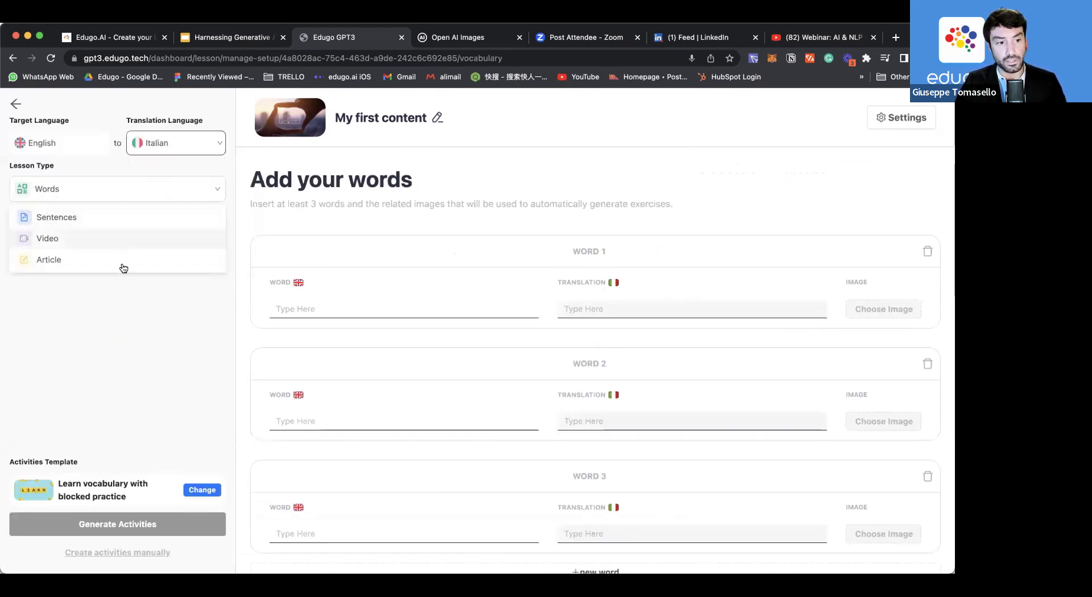
click(124, 227)
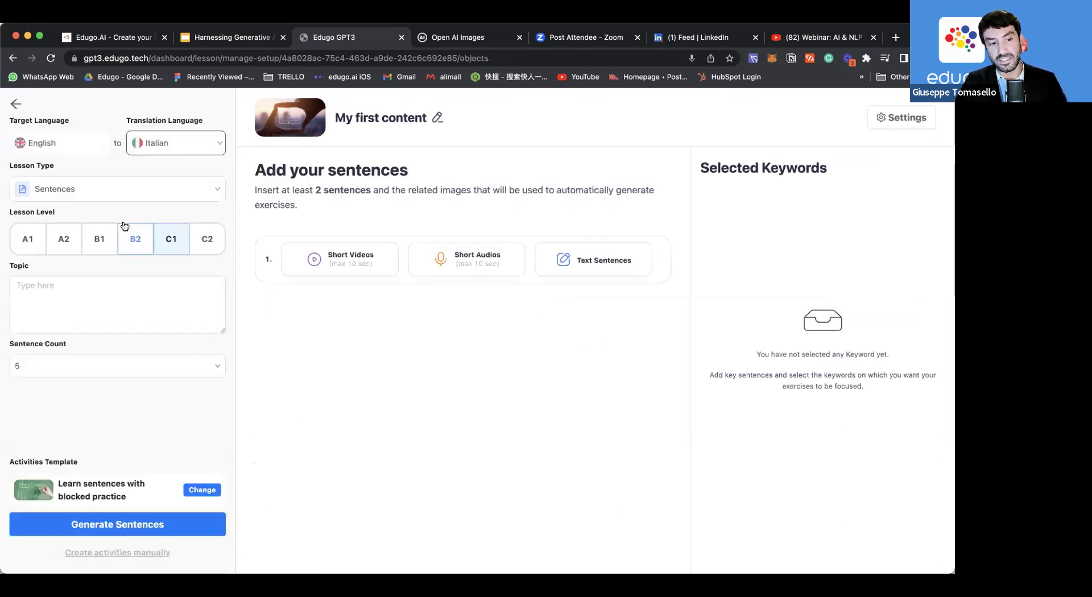
Set the lesson level to A1 and the grammar use case to "there is and there are".
click(33, 226)
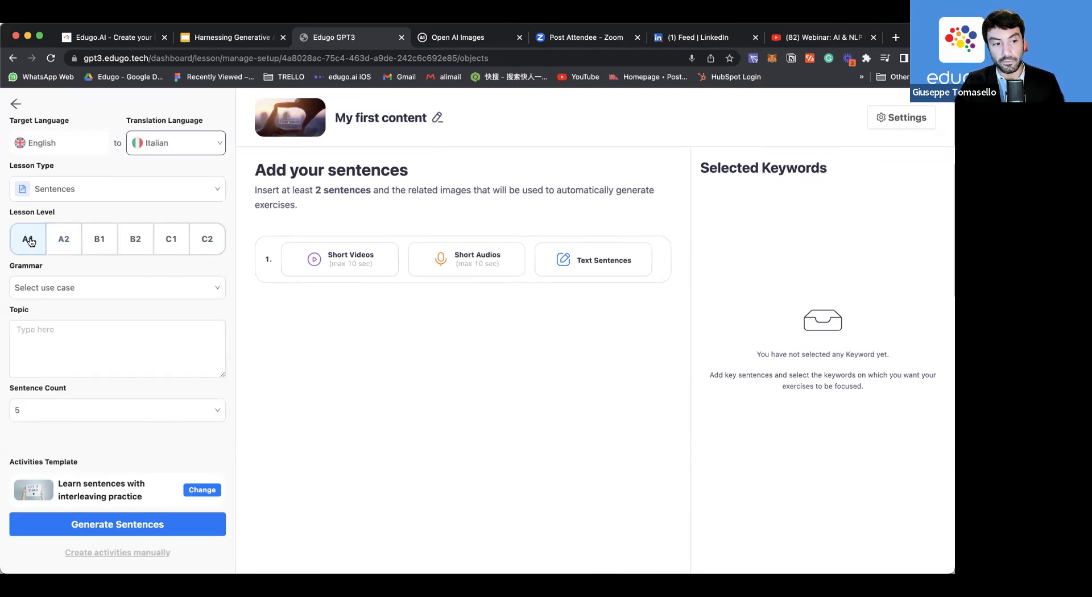
click(158, 287)
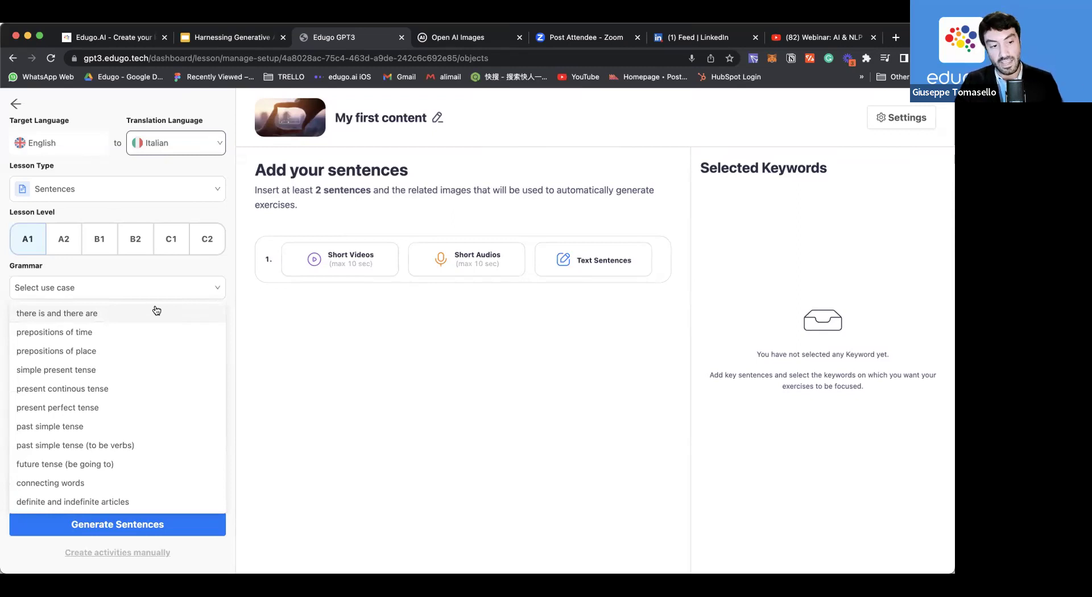
click(155, 311)
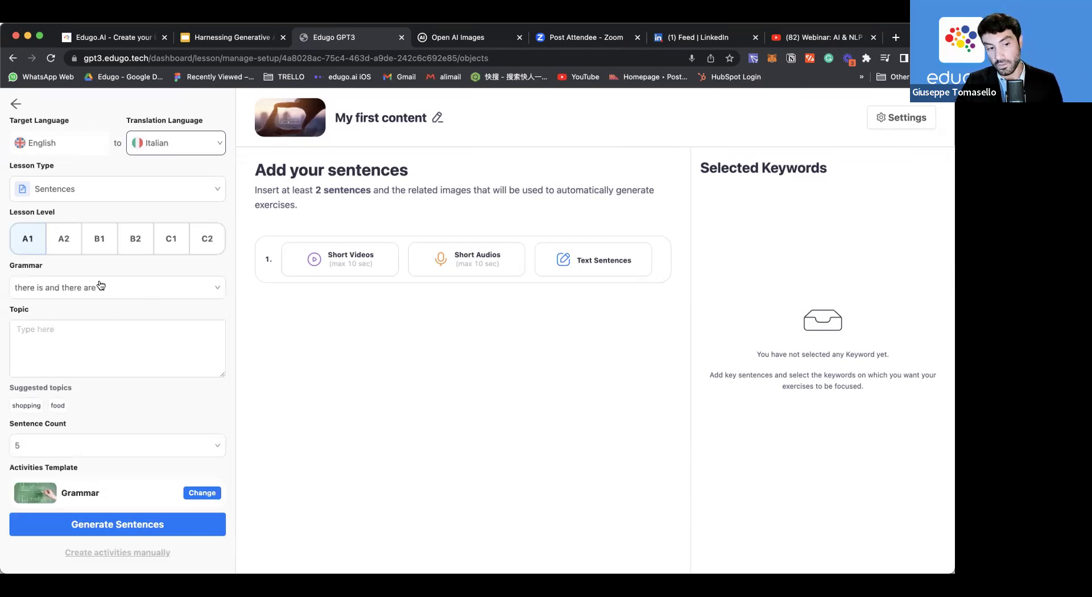
Enter "christmas in italy" as the topic and generate the lesson sentences.
click(114, 331)
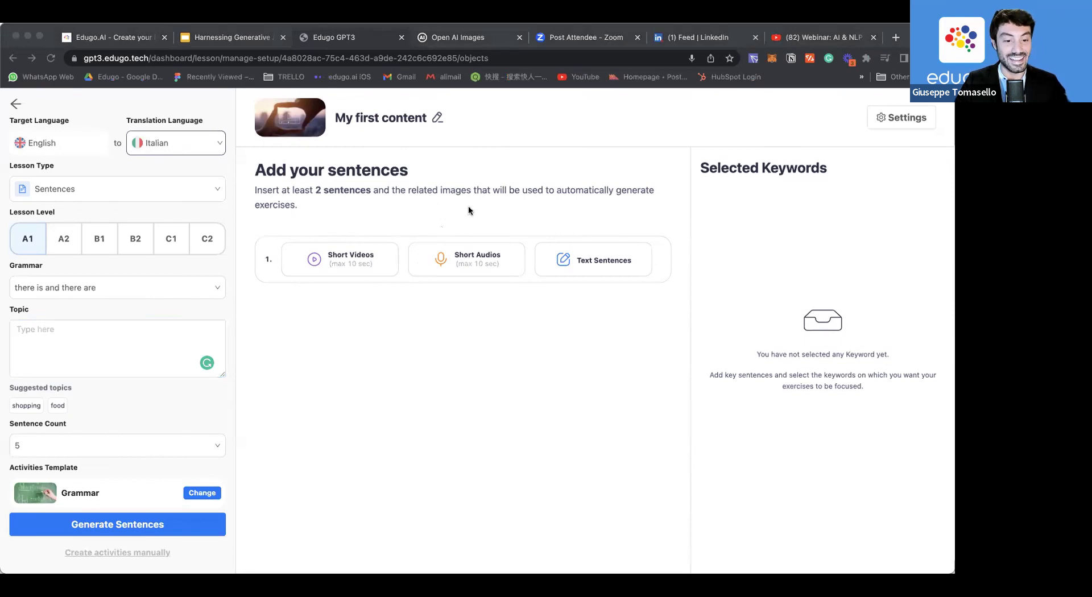
click(167, 332)
text(christmas)
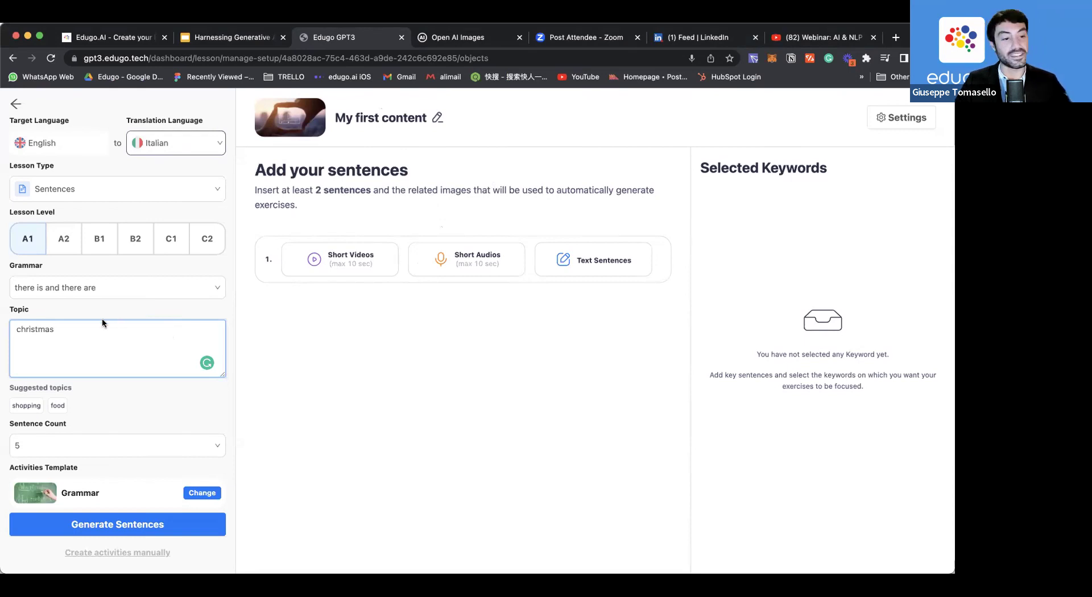
text(in )
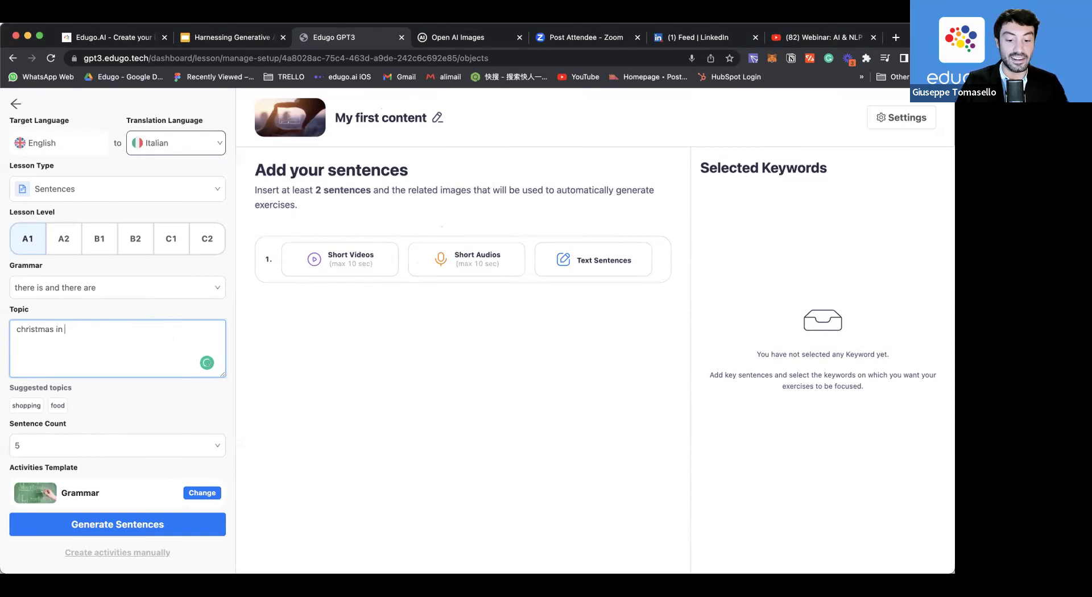
text(italy)
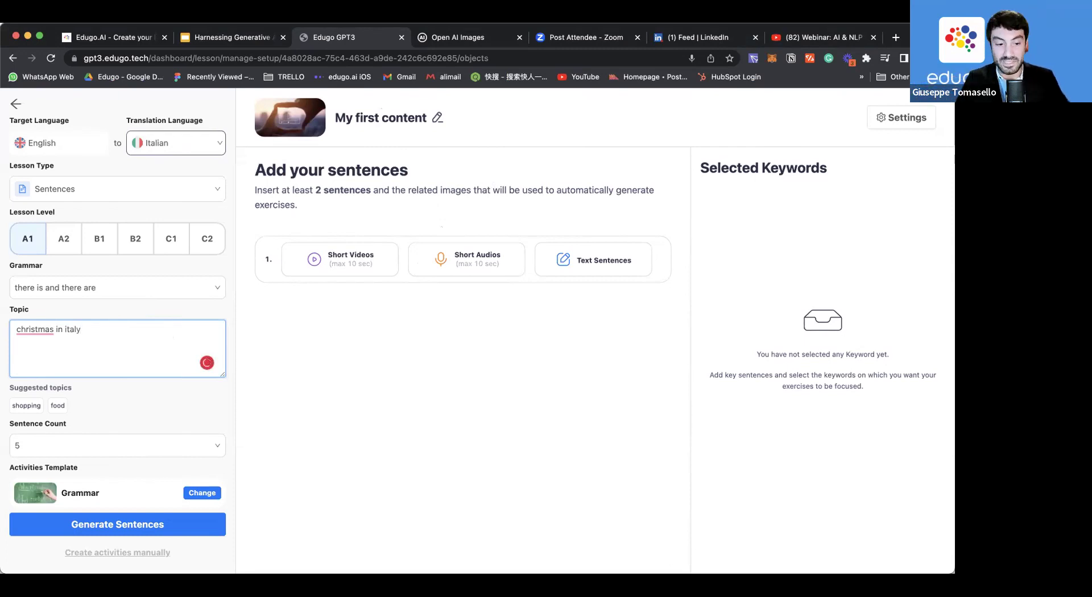
click(121, 529)
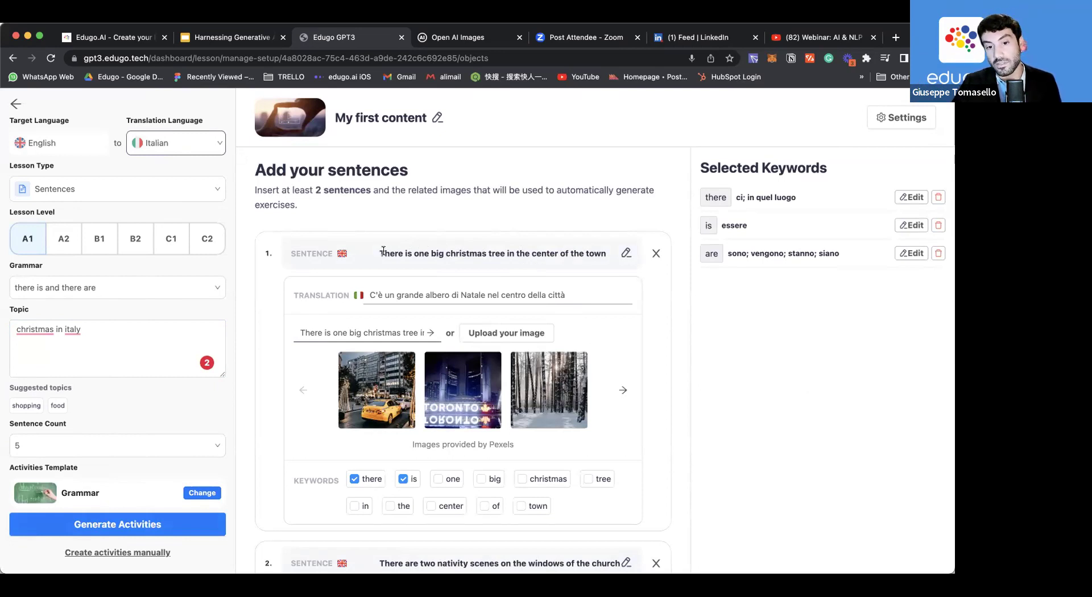
Choose the snowy forest picture for the first sentence, about the big christmas tree.
drag(384, 250, 408, 251)
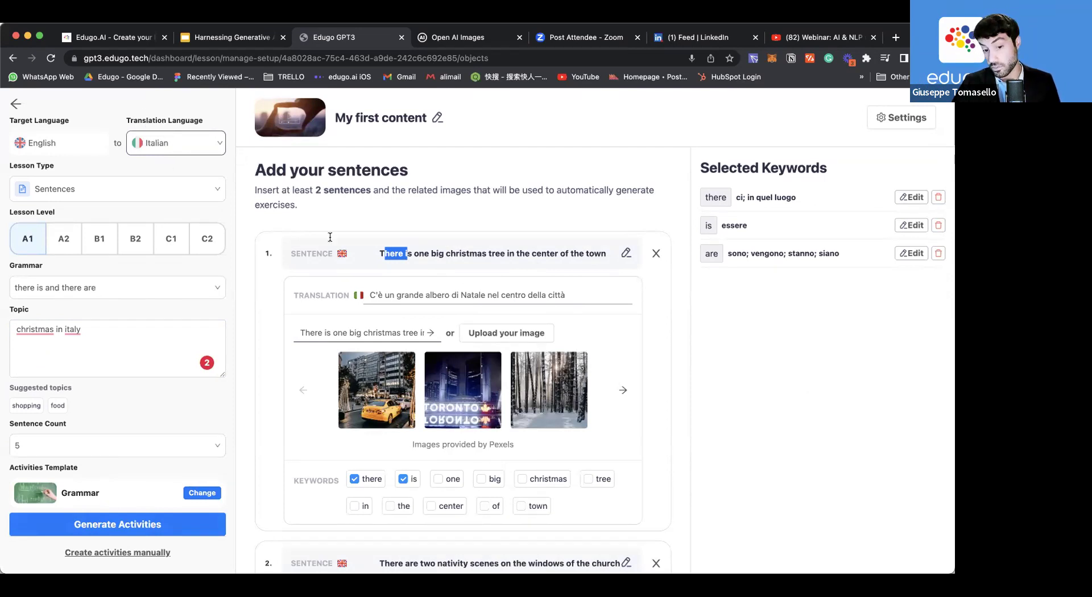
scroll(438, 408, down, 1)
scroll(437, 406, down, 5)
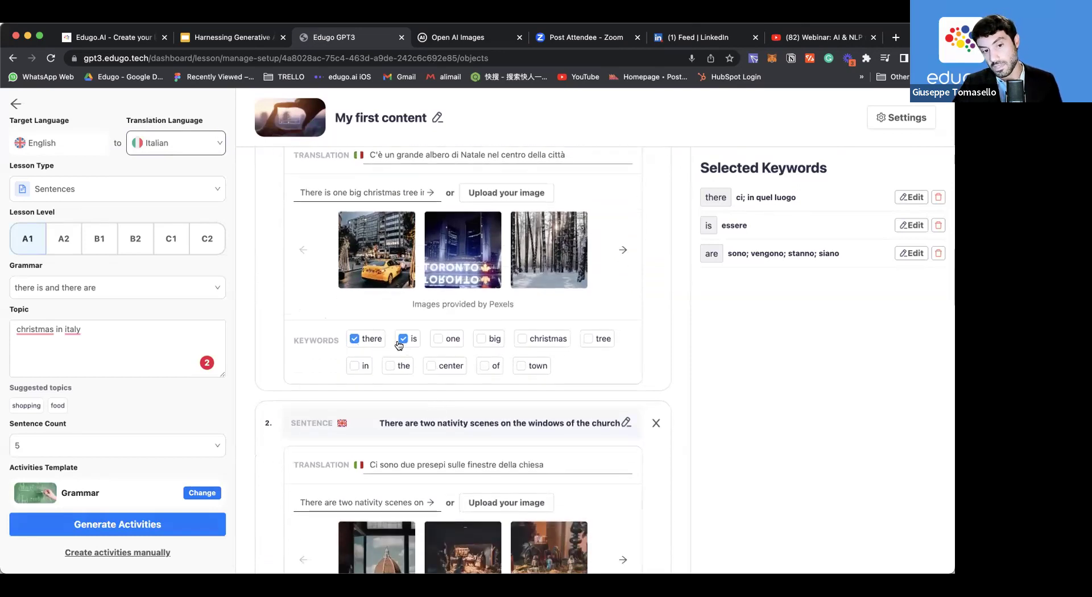
click(562, 249)
Choose the nativity figurines picture for the second sentence and the statue with the pointed hat for the third.
scroll(562, 248, down, 3)
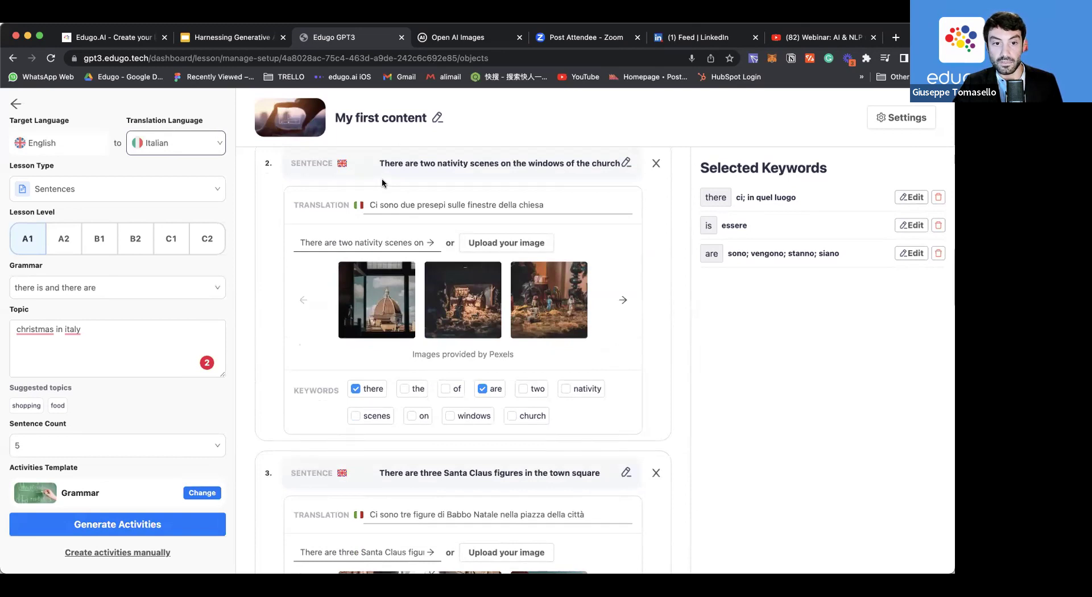
click(565, 297)
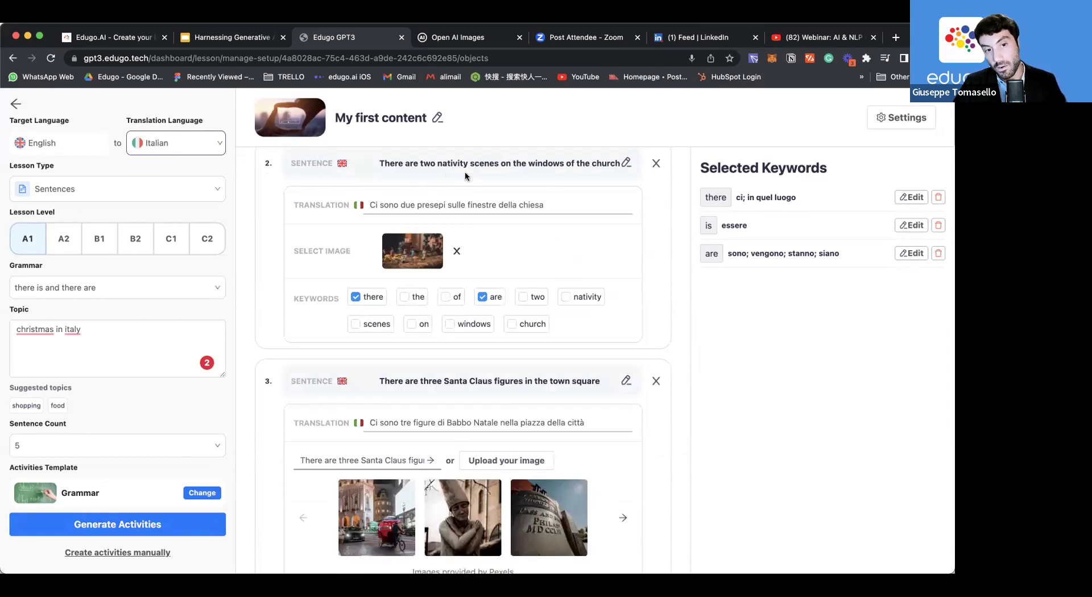
scroll(464, 227, down, 5)
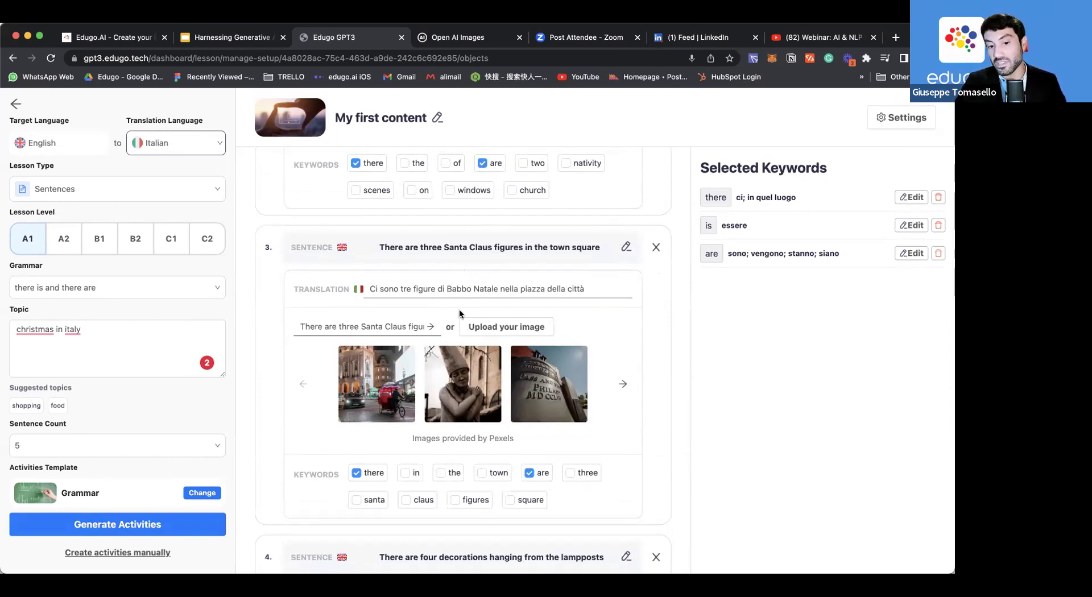
click(480, 360)
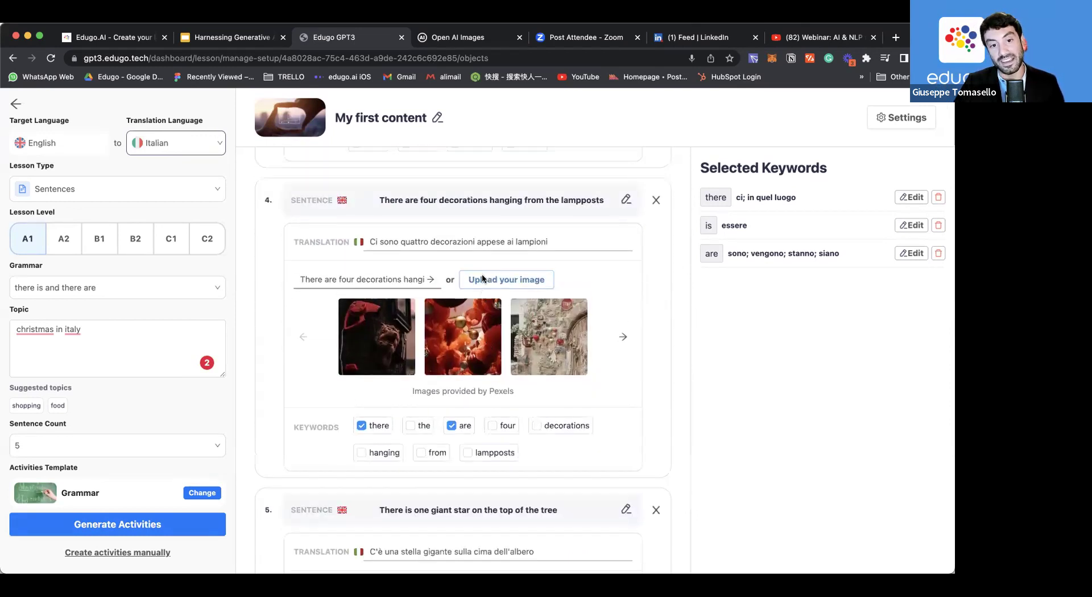
Review the remaining sentences and generate the activities from them with the Grammar template.
scroll(483, 274, up, 5)
scroll(483, 274, up, 3)
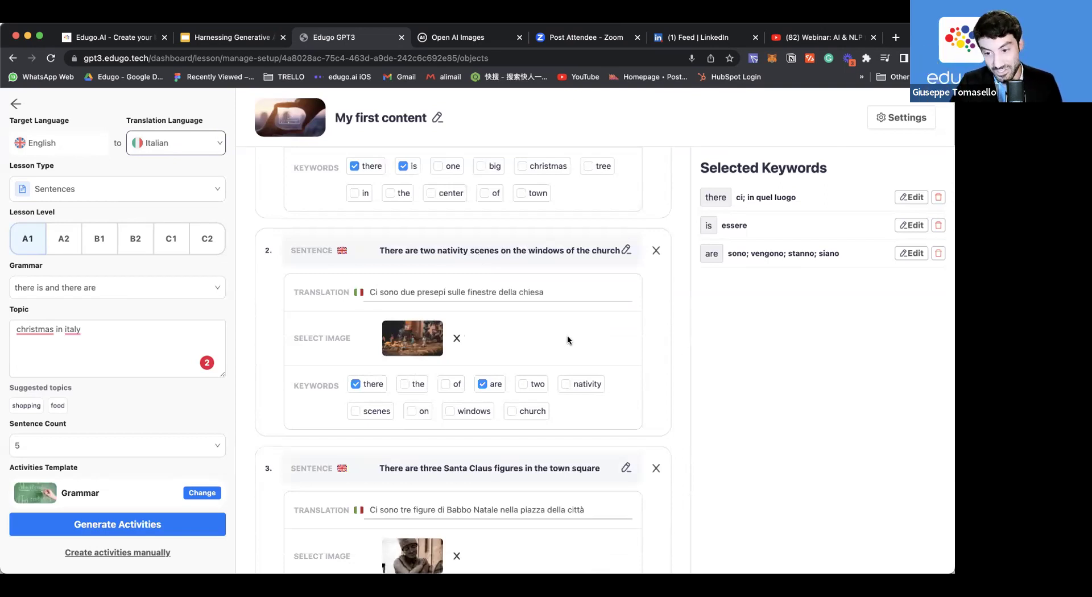
scroll(568, 340, down, 2)
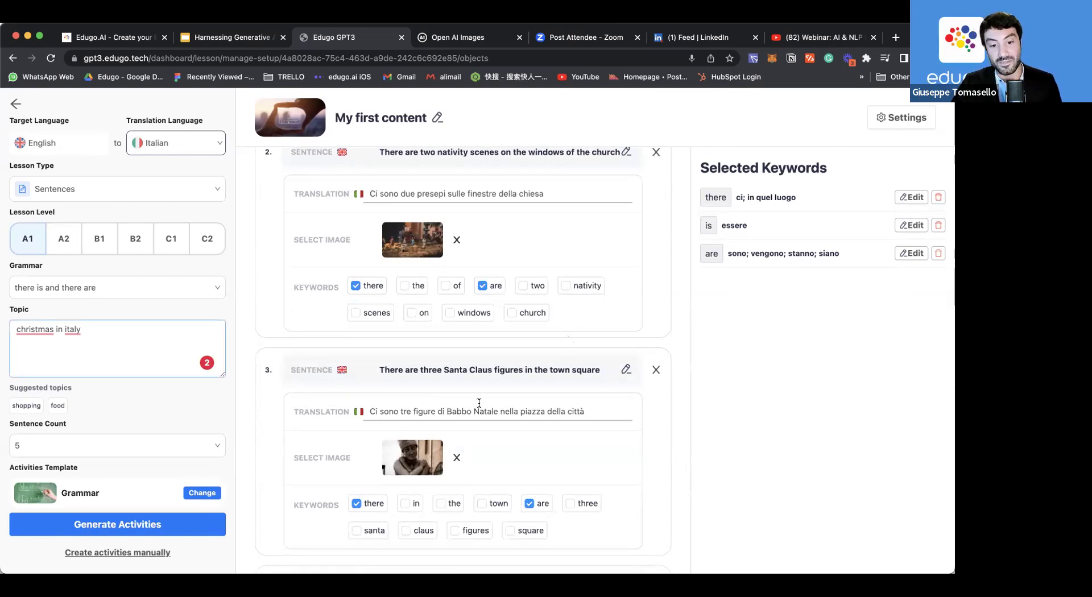
scroll(479, 403, down, 6)
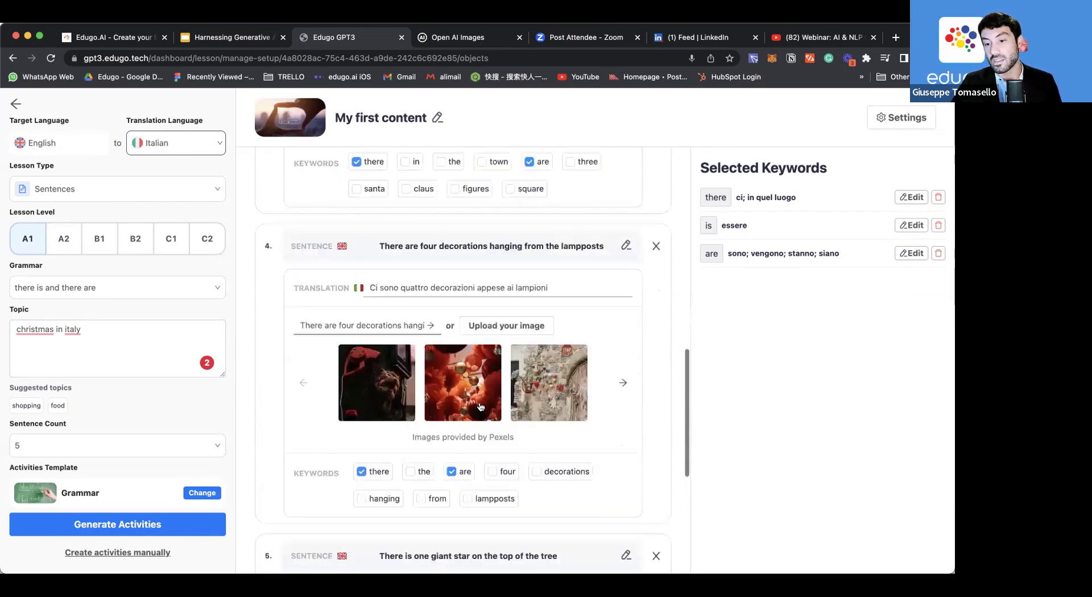
scroll(480, 406, down, 1)
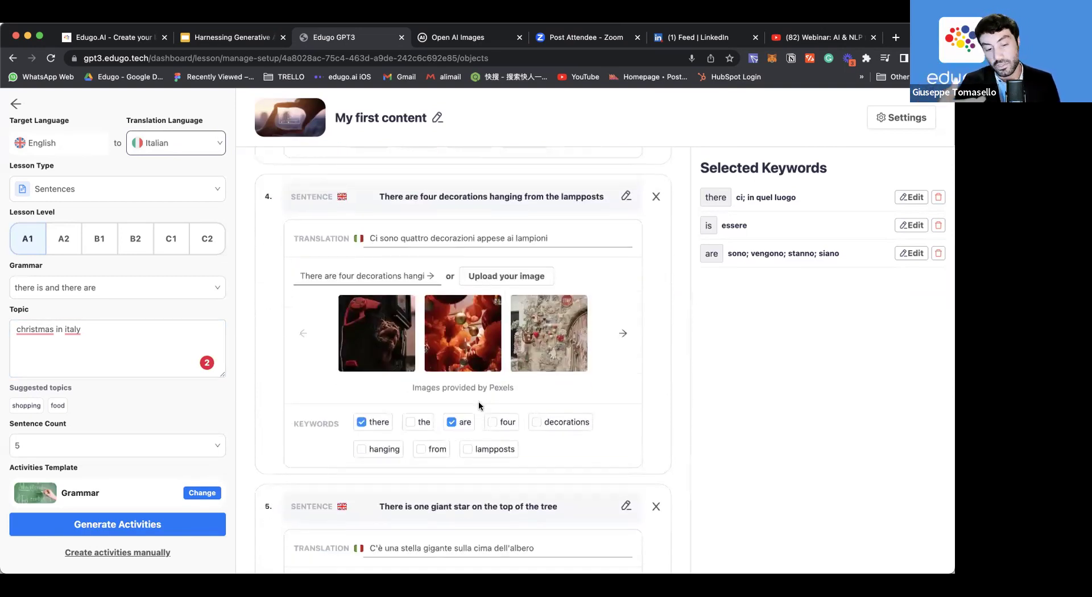
scroll(479, 404, down, 5)
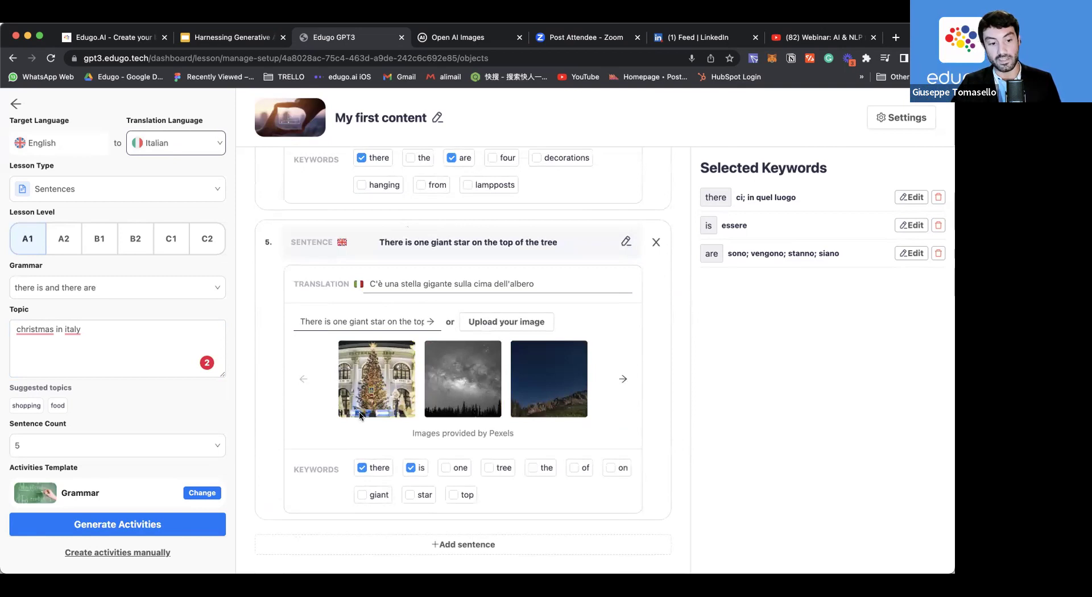
click(176, 526)
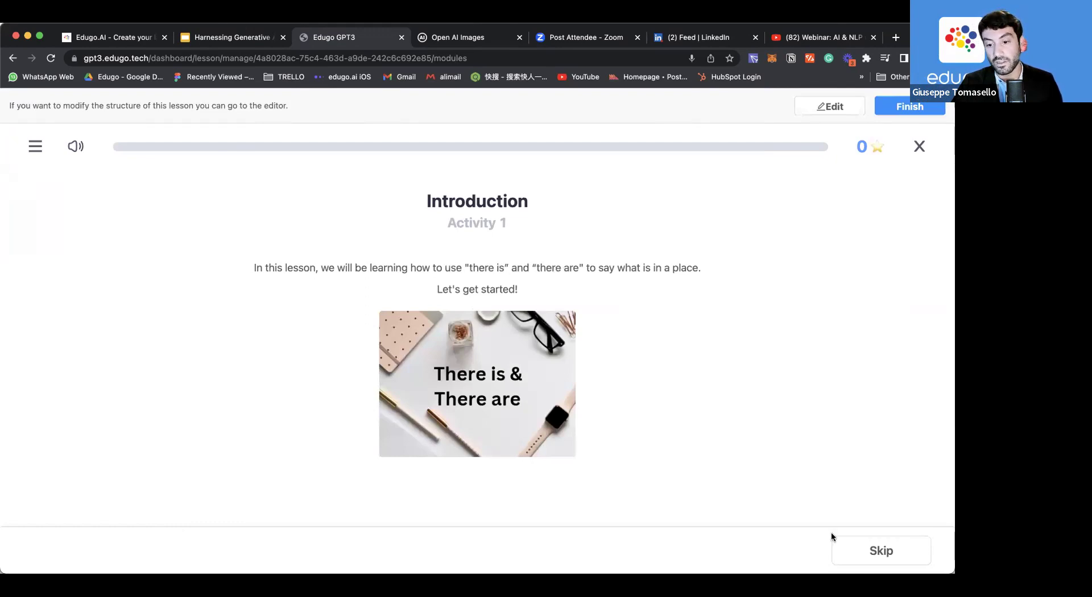
Go through the introduction, the "There is" cards, "There are" and the examples to reach the picture-matching activity.
click(848, 552)
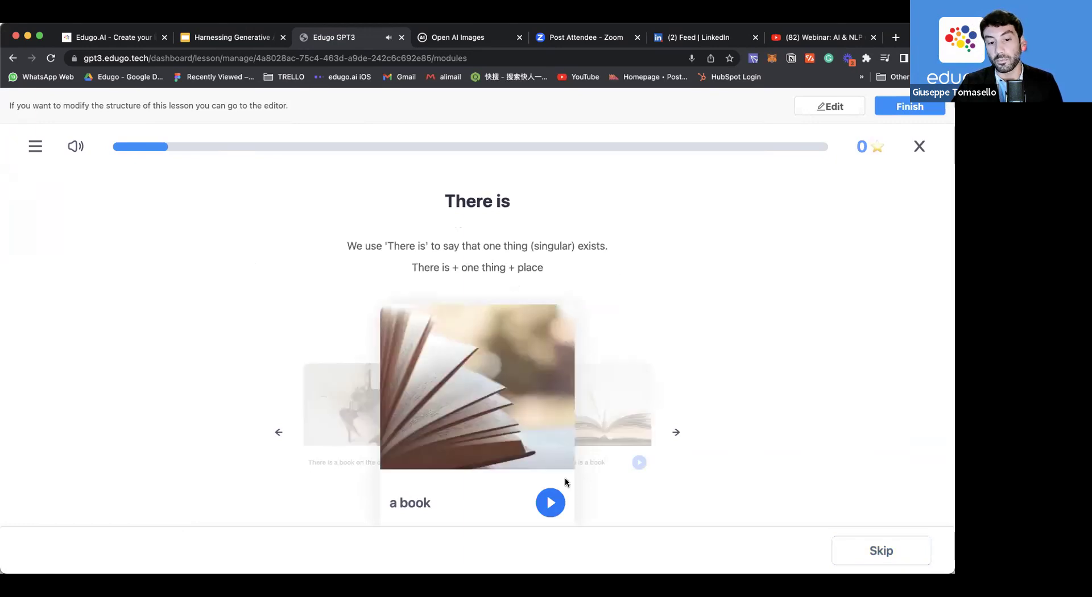
click(676, 434)
click(676, 434)
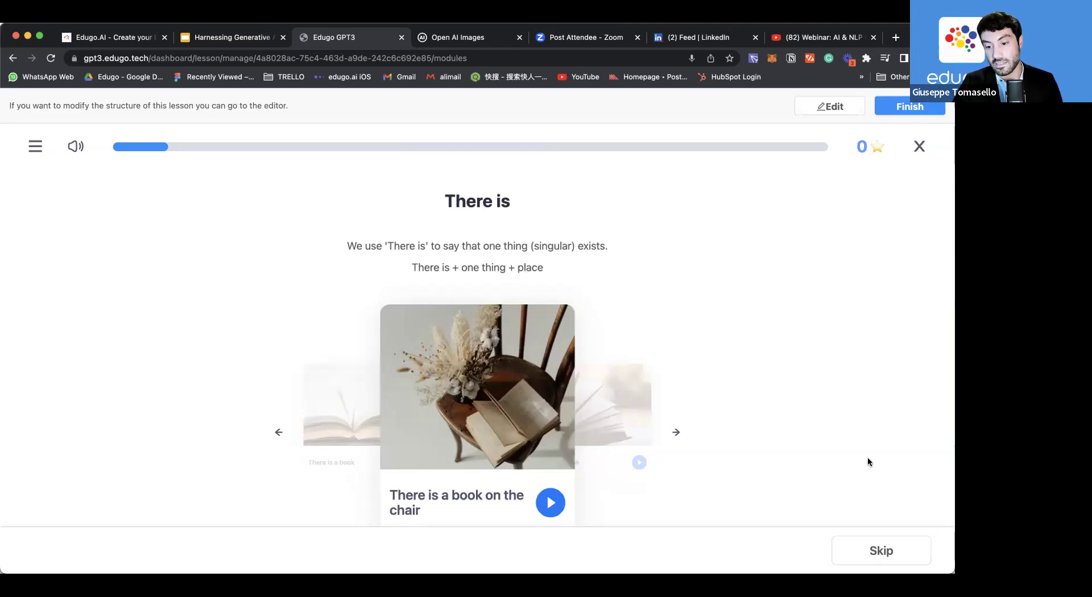
click(843, 551)
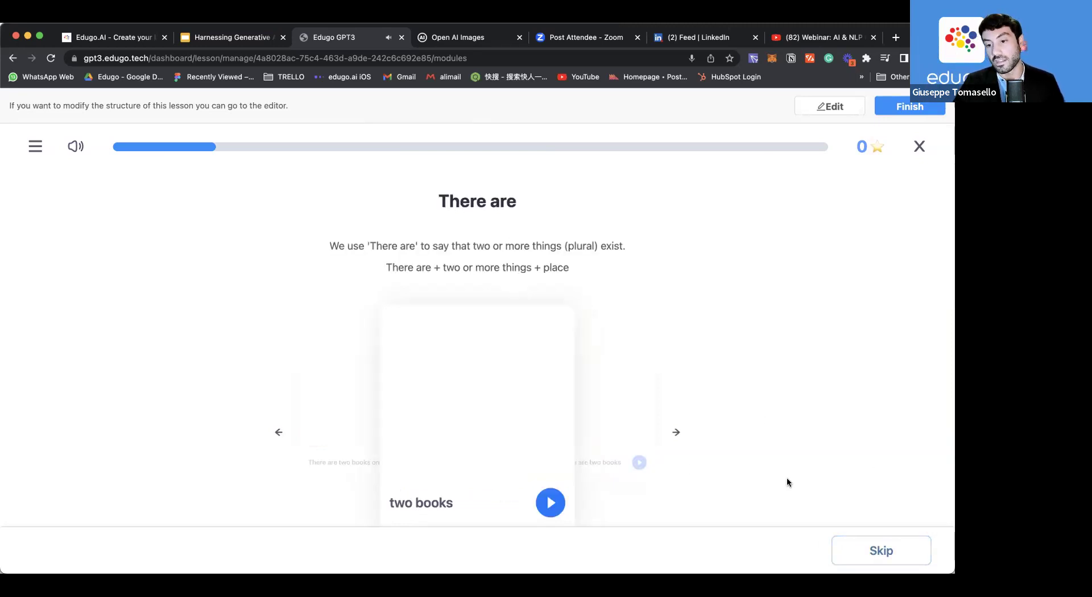
click(889, 561)
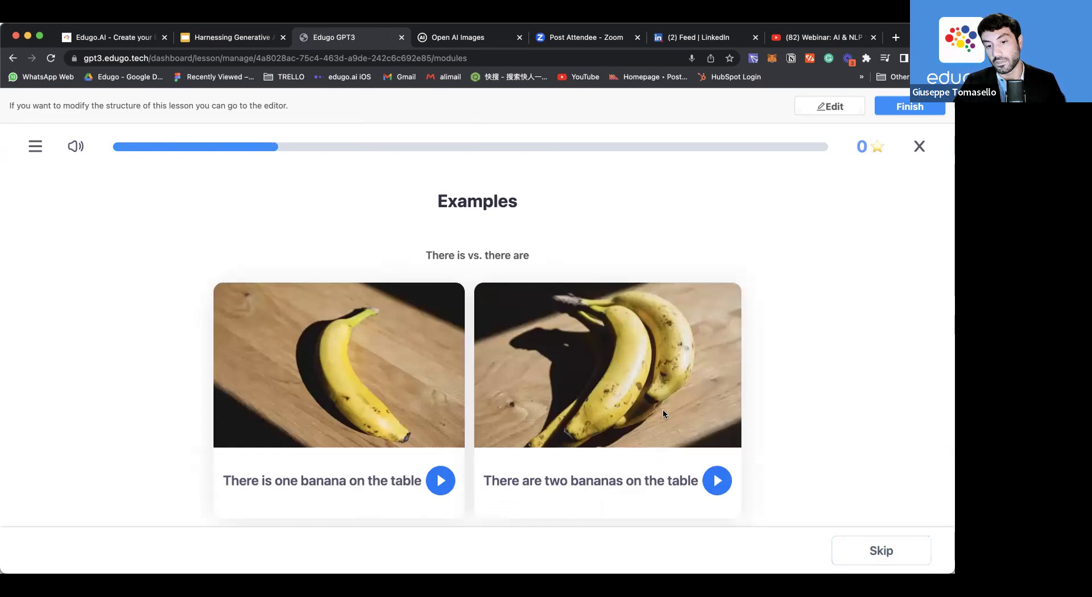
click(918, 554)
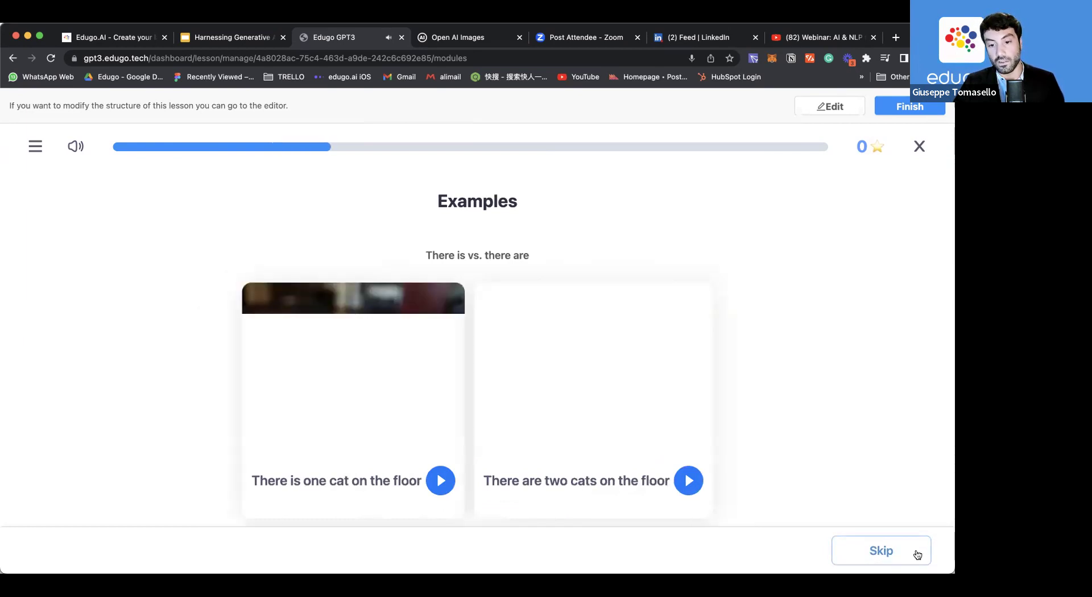
click(917, 555)
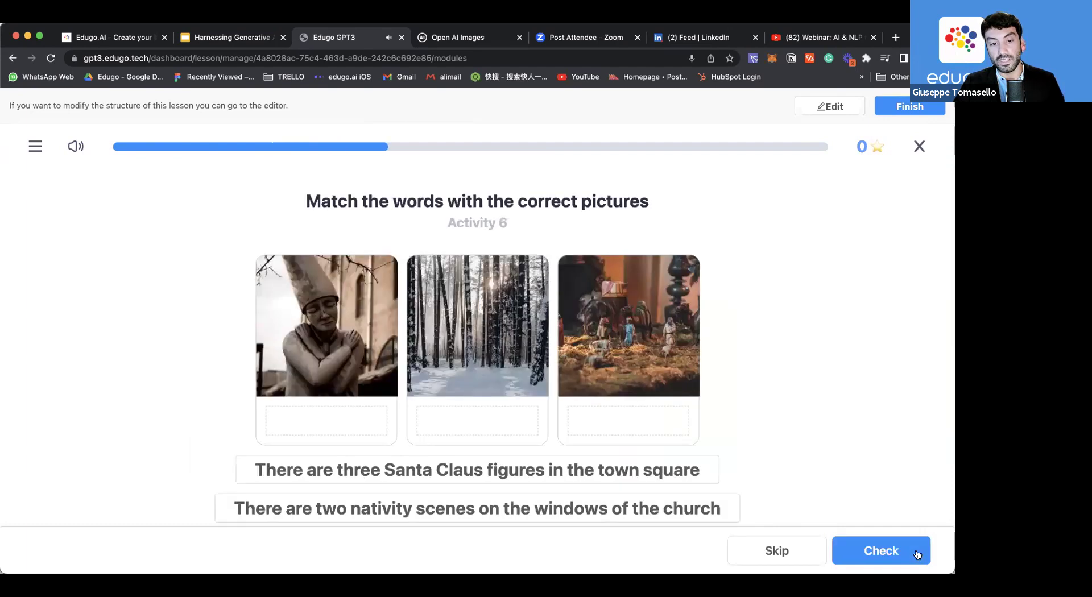
Match the Santa Claus, Christmas tree and nativity sentences with the statue, snowy forest and figurines pictures and check the answers.
scroll(640, 433, down, 2)
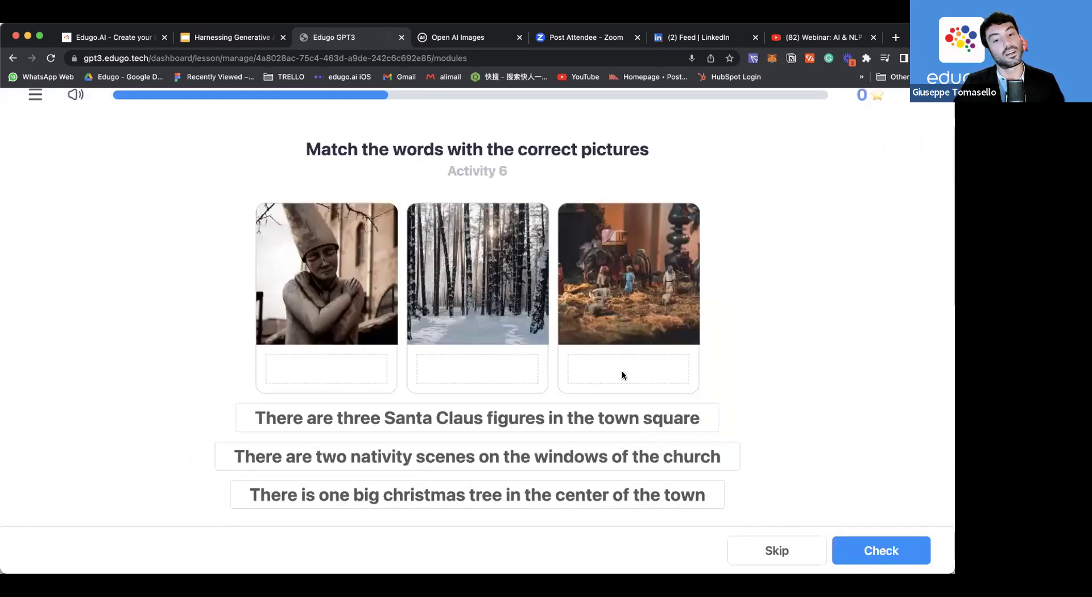
click(596, 424)
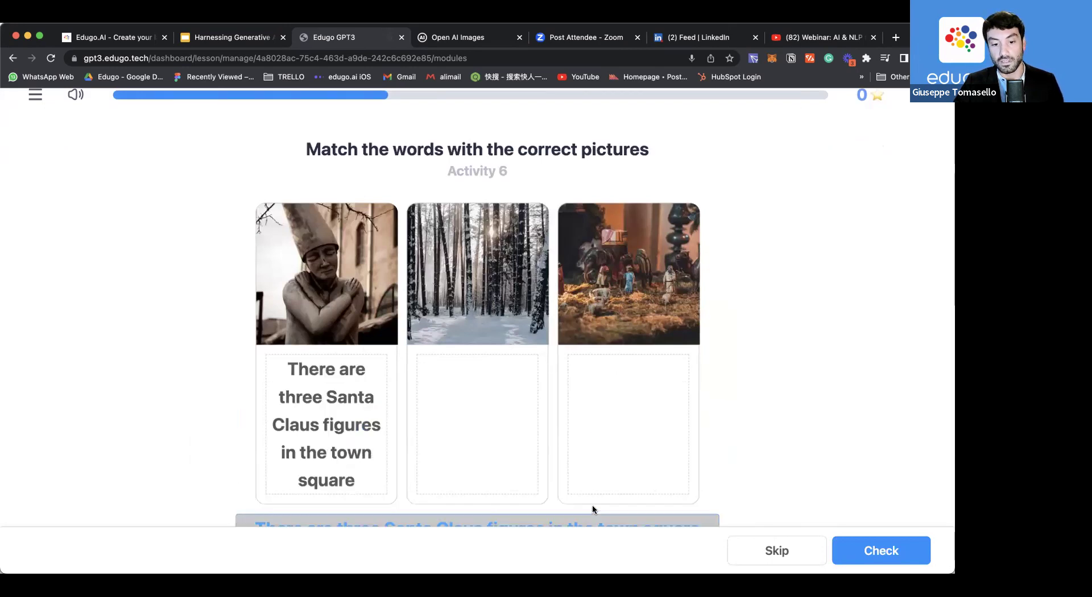
scroll(616, 449, down, 1)
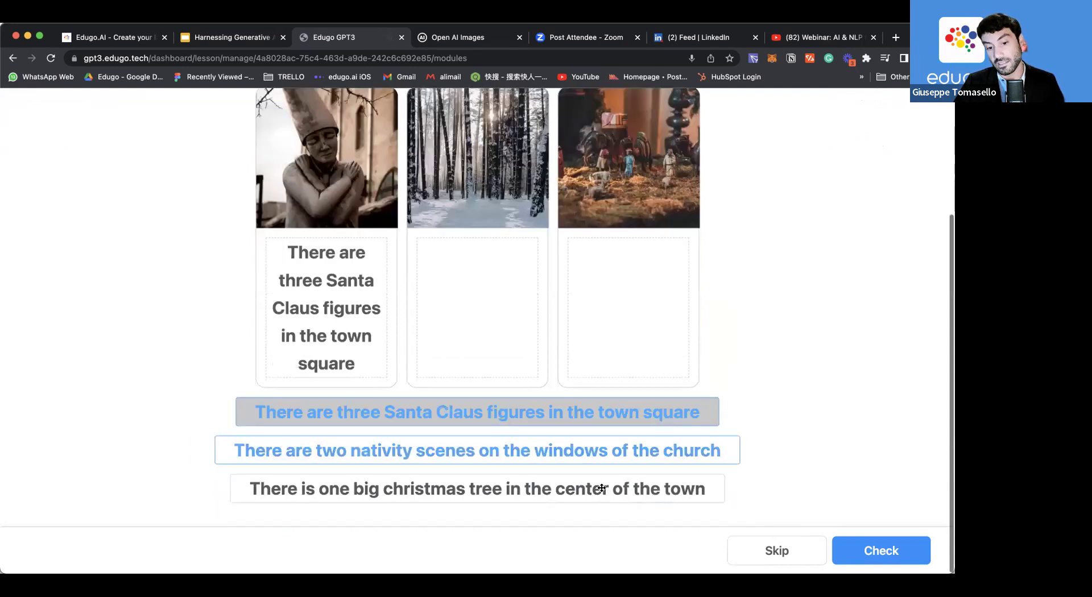
click(599, 488)
click(605, 481)
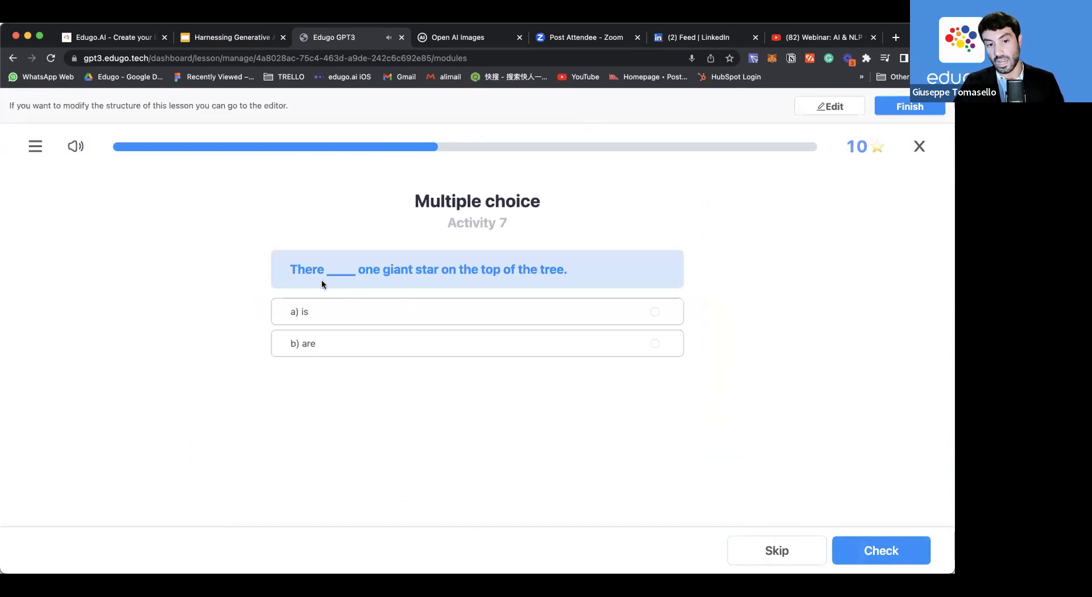
Answer the multiple-choice question about the giant star with "is" and check it.
click(359, 310)
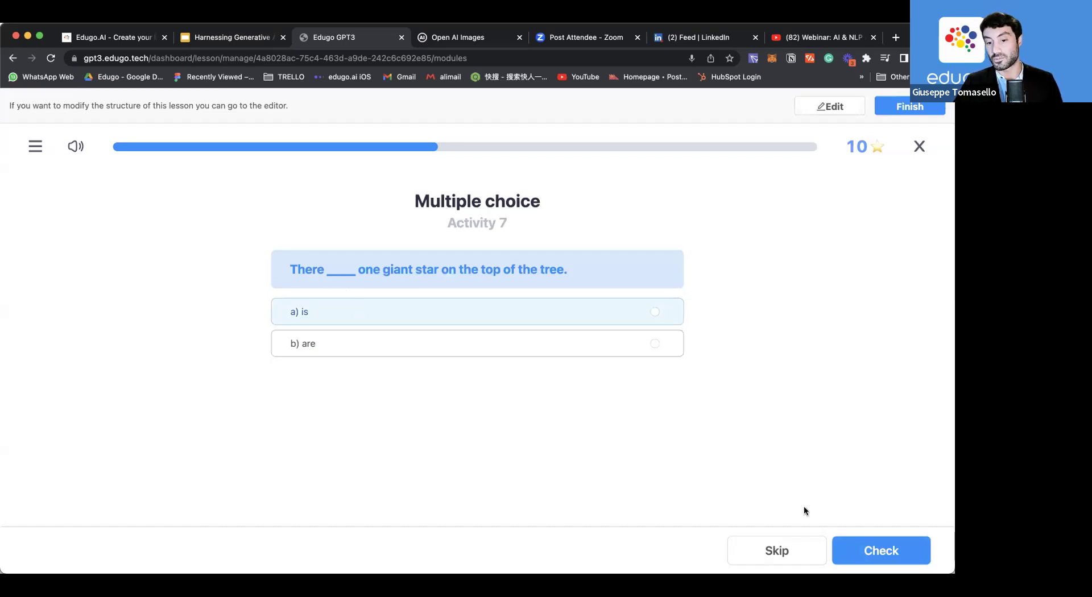
click(864, 556)
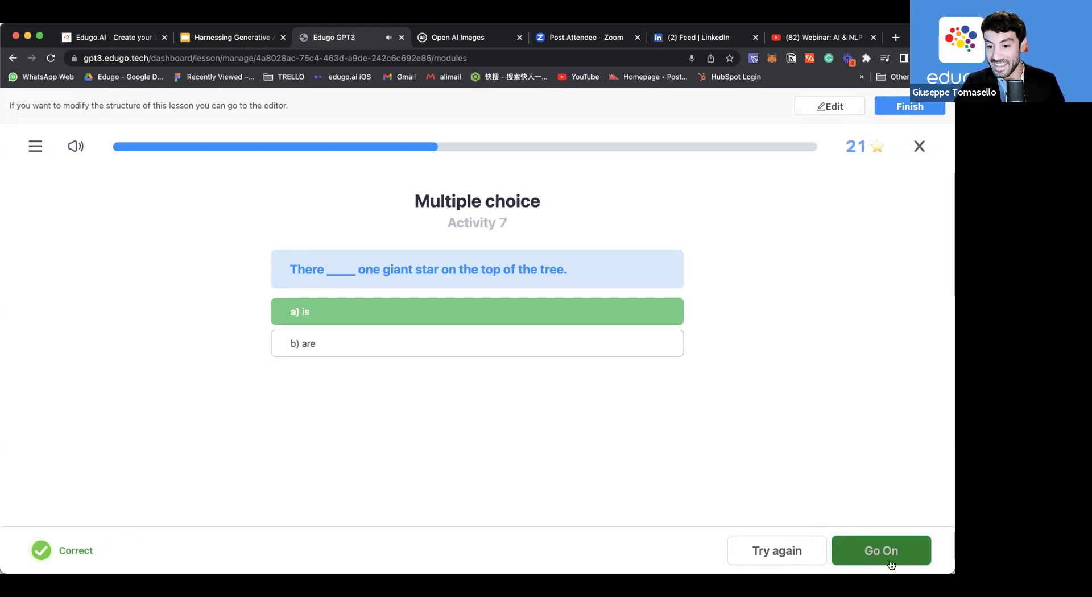
click(780, 556)
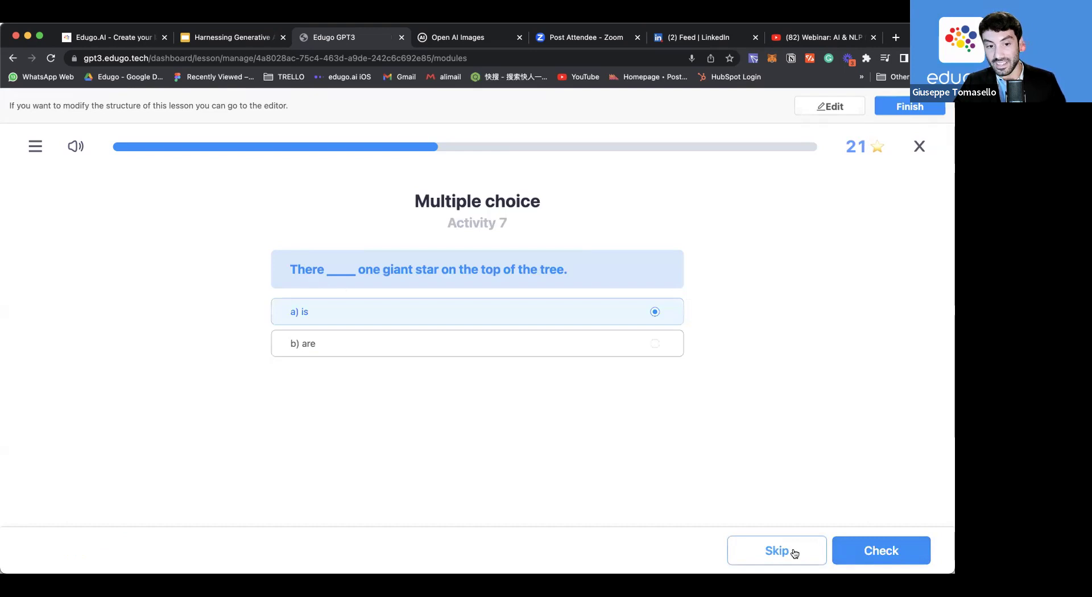
Skip the remaining multiple-choice questions, the right or wrong sentences and the summary to reach the exercise results.
click(794, 554)
click(795, 553)
click(794, 554)
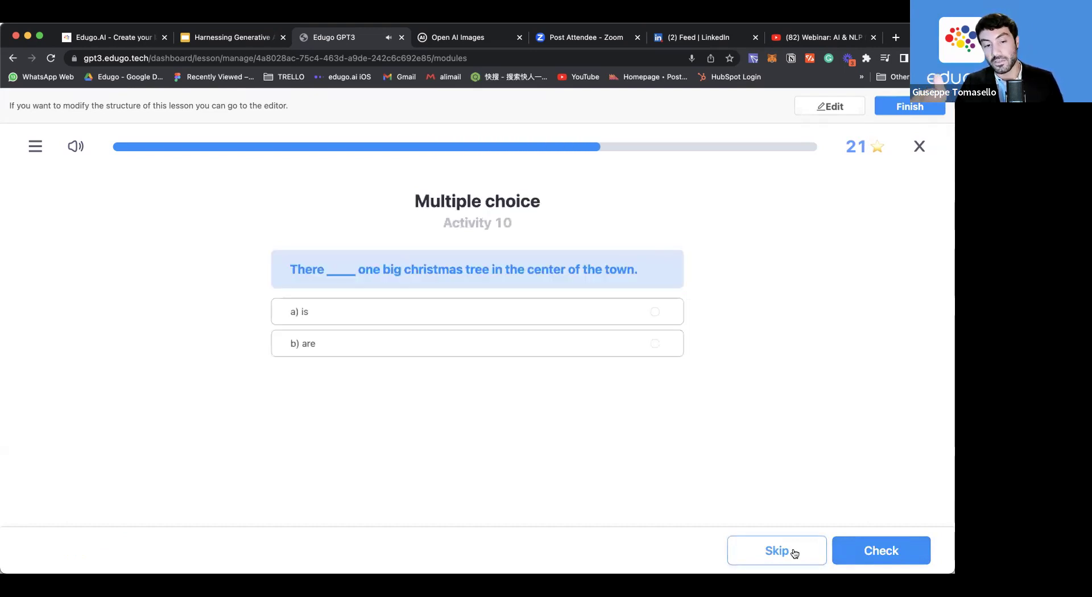
click(794, 553)
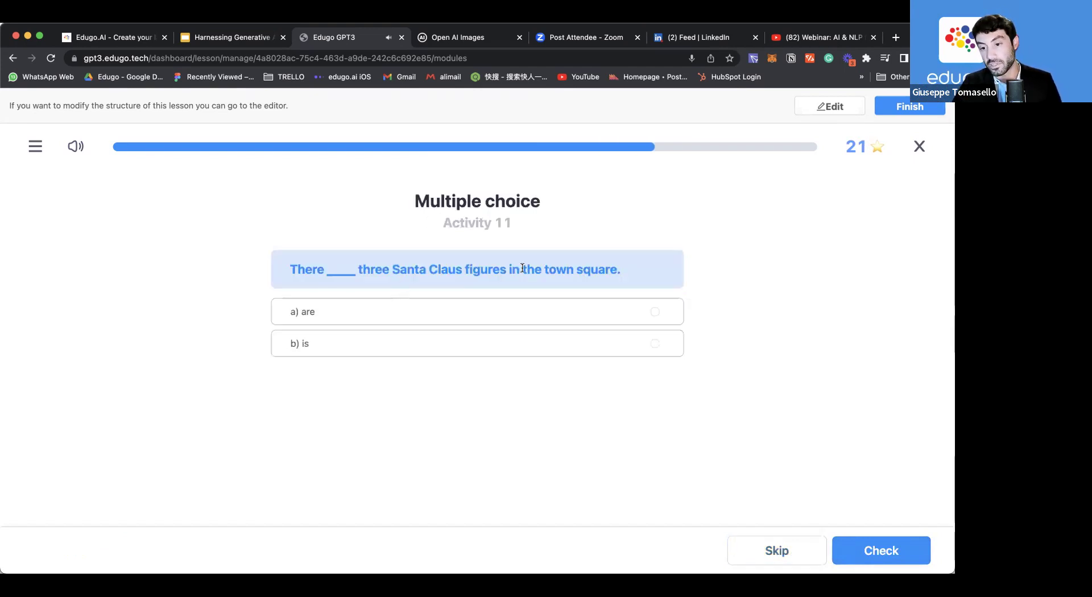
click(805, 559)
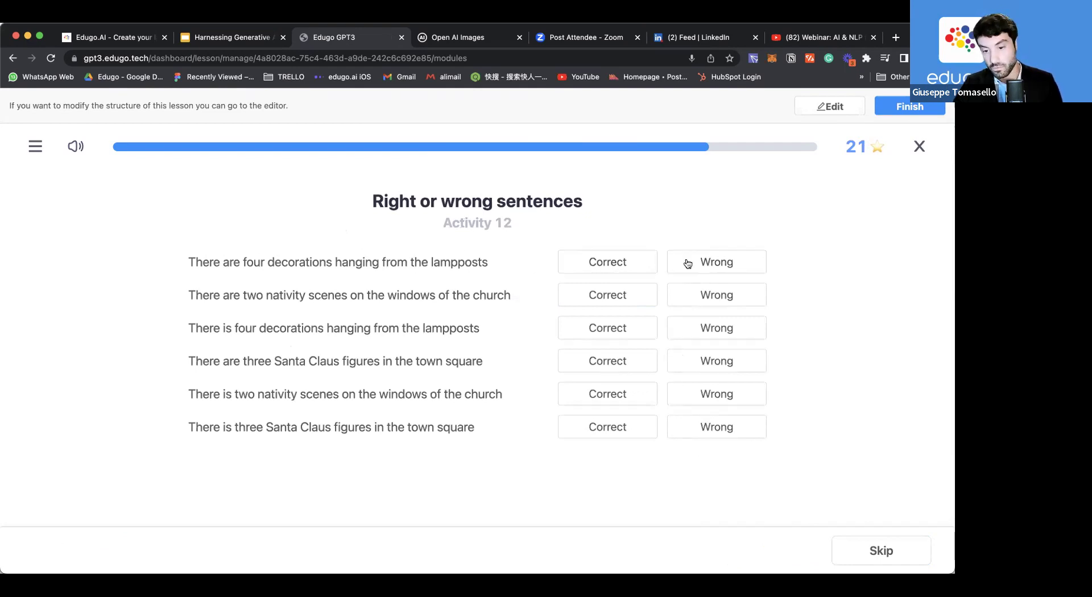
click(862, 555)
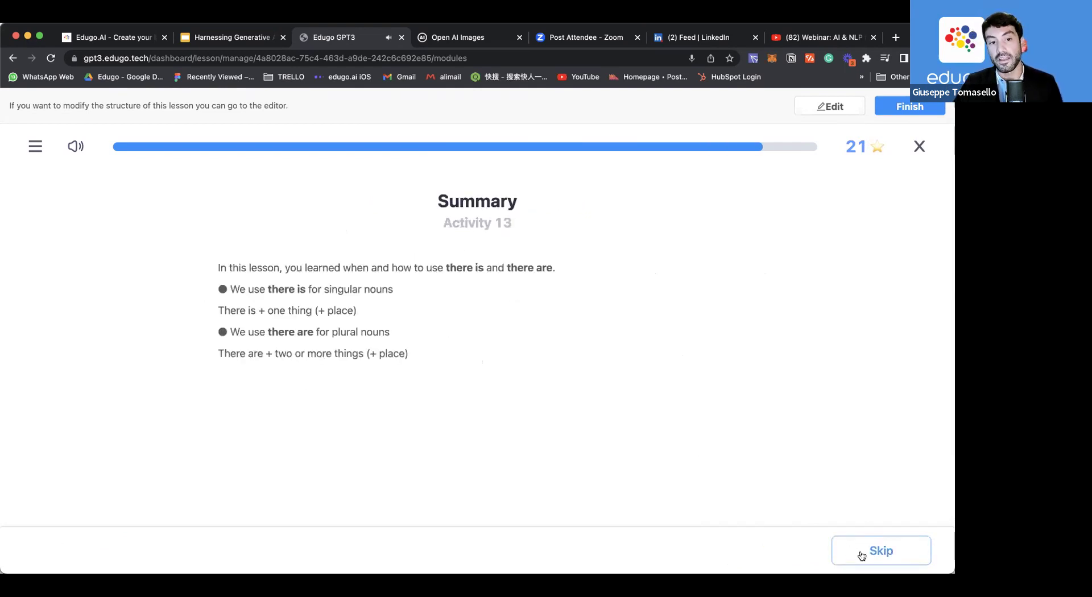
click(876, 559)
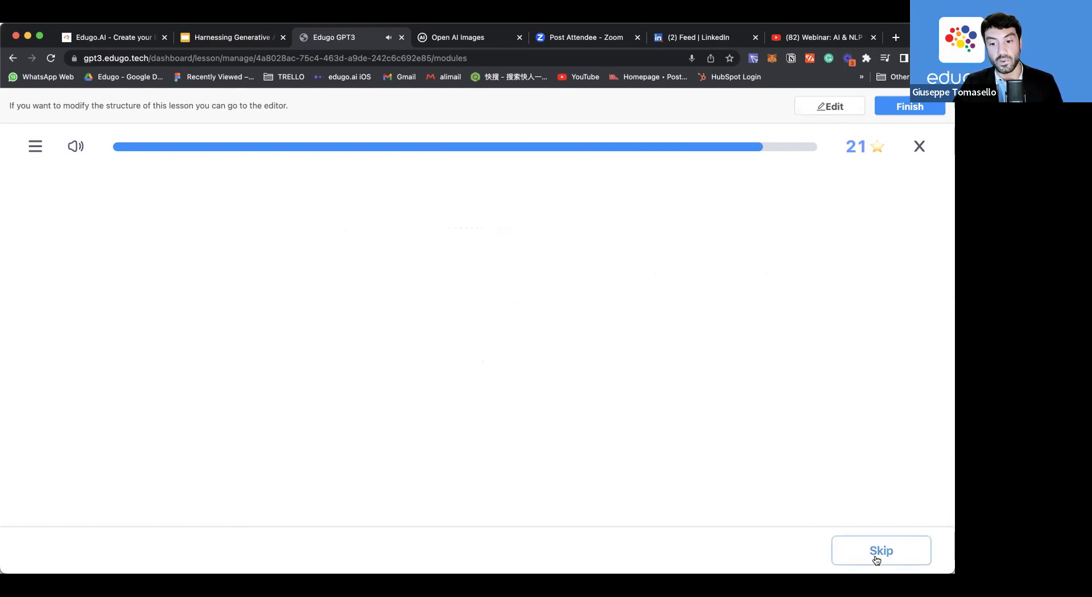
Review the picture-matching answers and the overall lesson results with the leaderboard, and quit the student preview.
scroll(352, 340, down, 3)
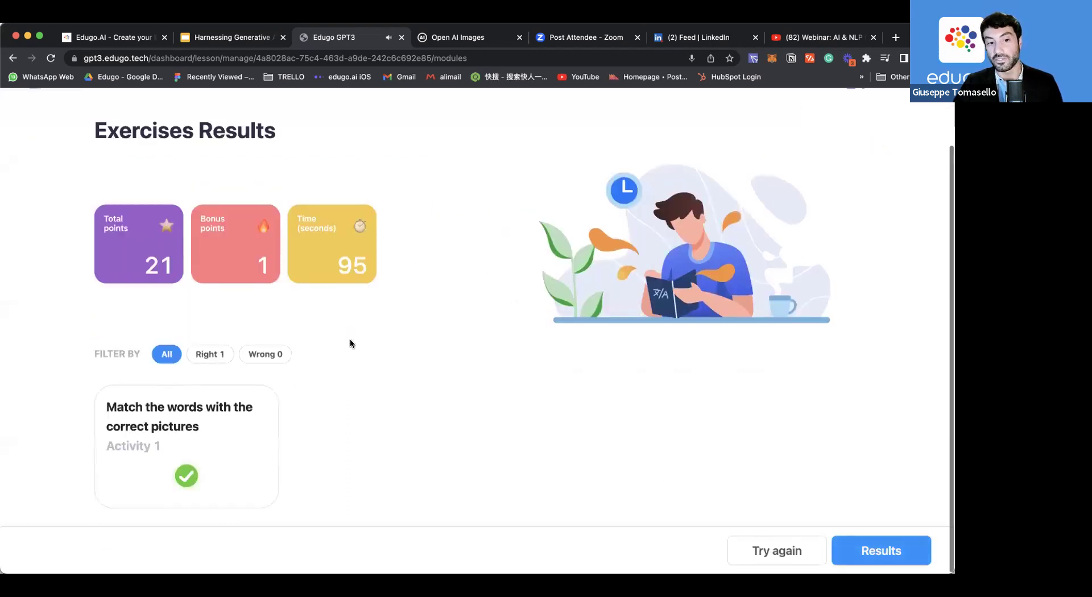
click(233, 457)
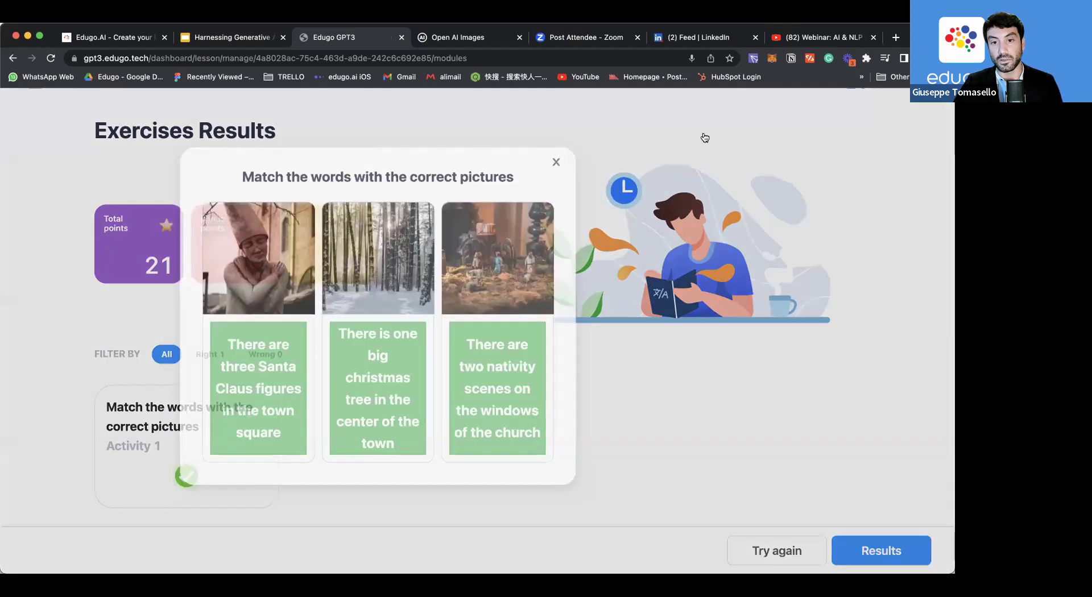
click(704, 138)
click(870, 555)
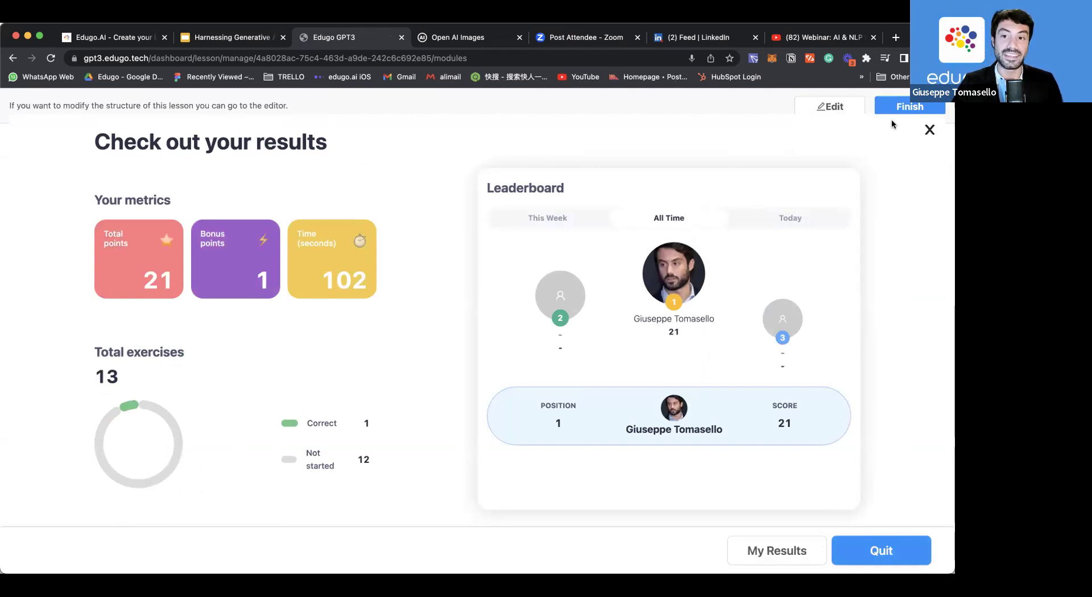
click(876, 547)
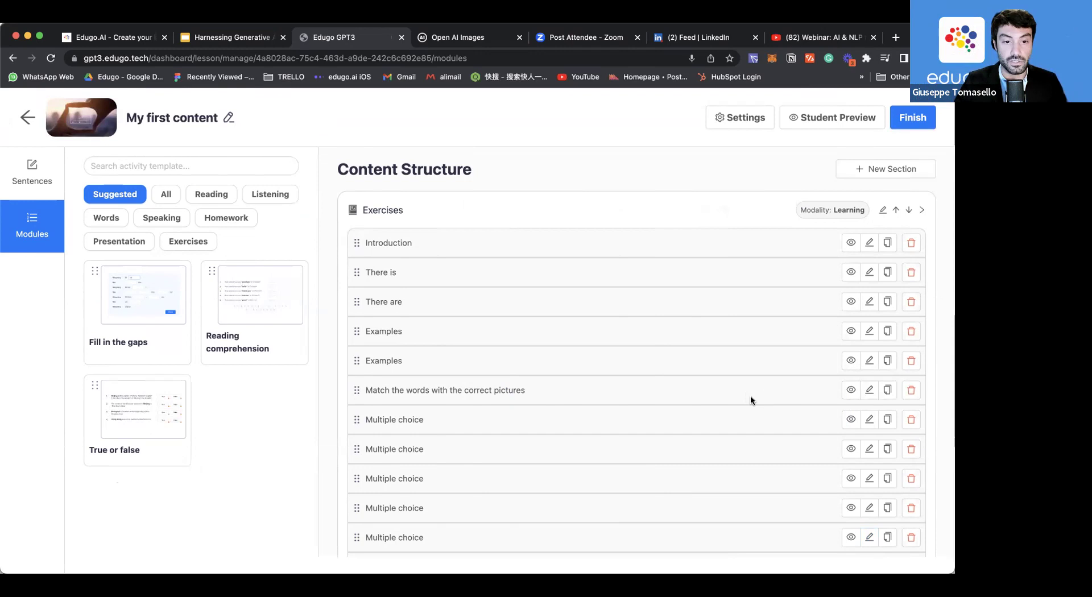
Examine the lesson's content structure and preview the second multiple-choice activity.
scroll(750, 399, down, 2)
scroll(752, 399, up, 2)
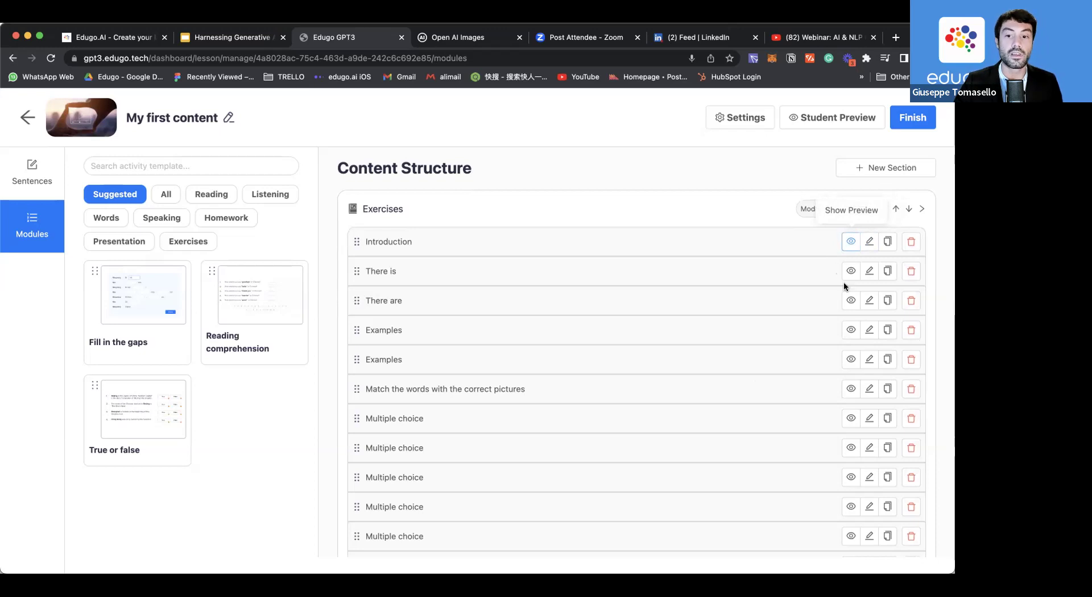
scroll(814, 384, down, 2)
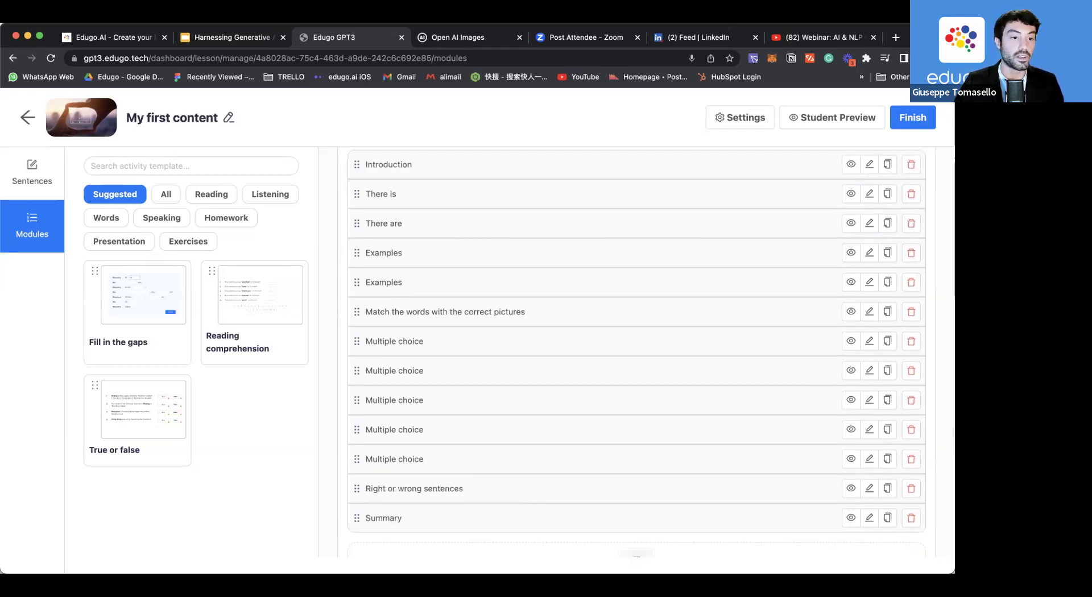
scroll(646, 438, down, 3)
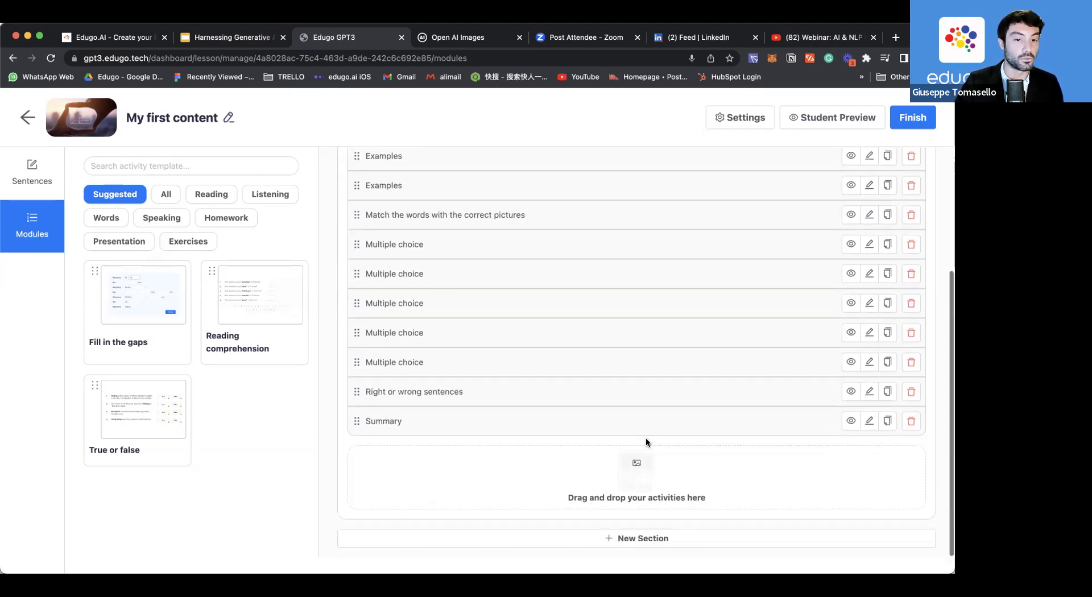
scroll(869, 323, up, 1)
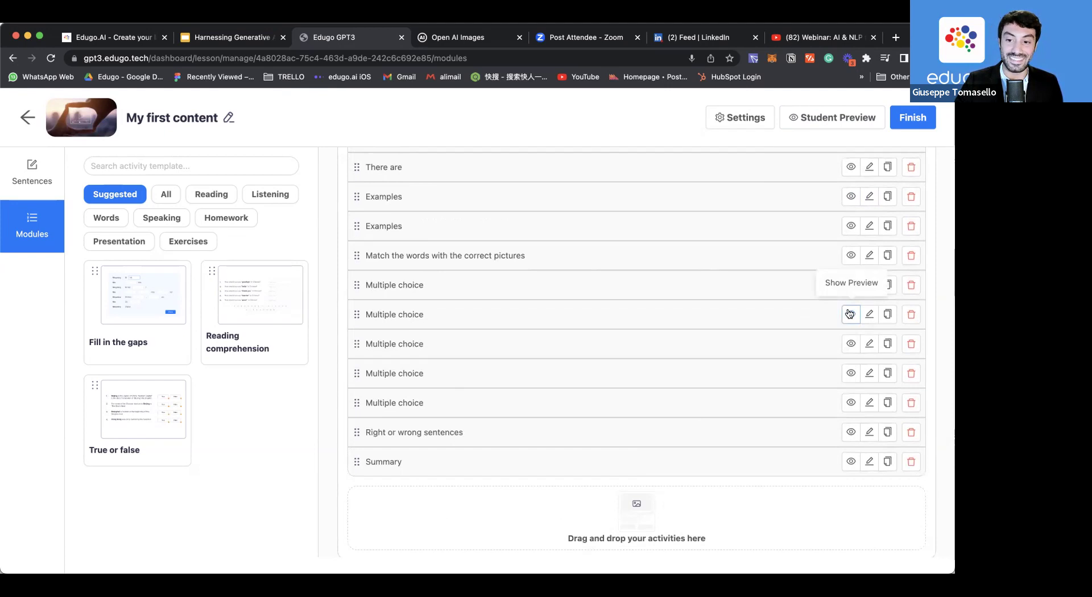
click(852, 314)
scroll(582, 250, down, 1)
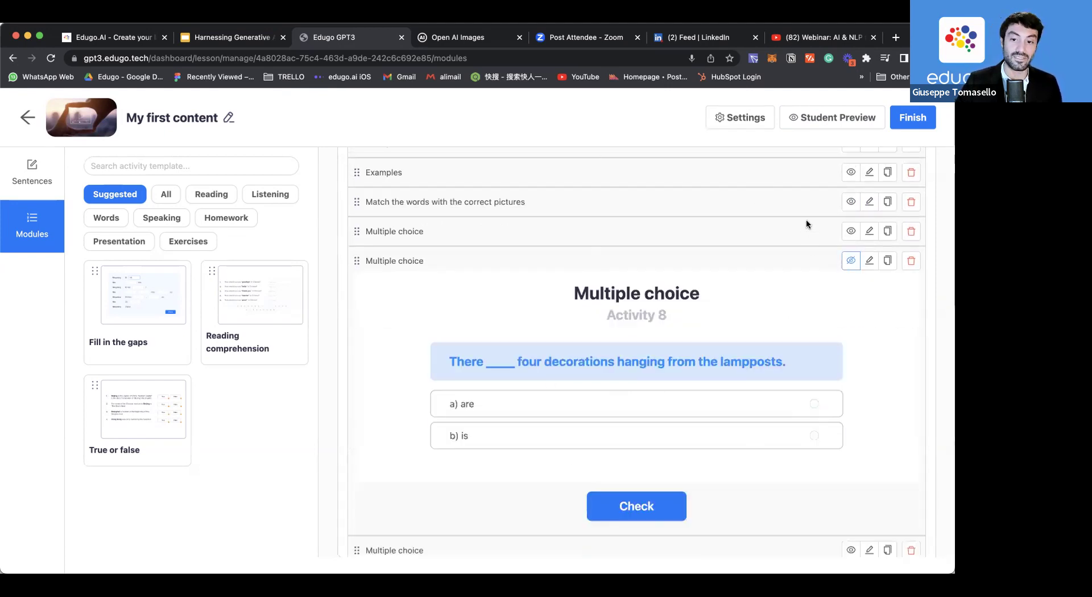
scroll(785, 338, down, 2)
scroll(784, 336, down, 3)
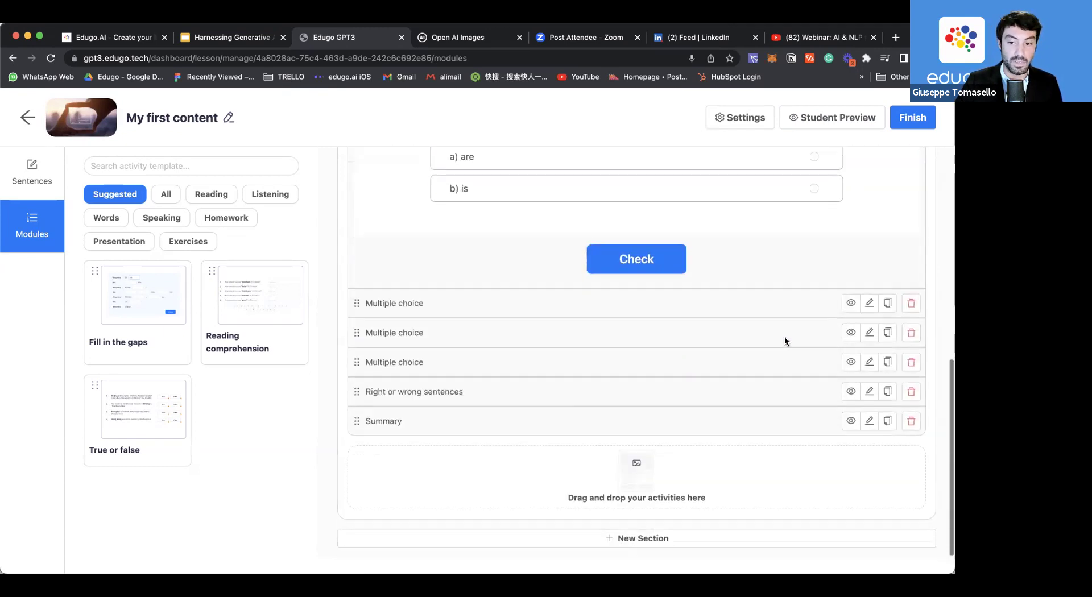
scroll(784, 336, up, 4)
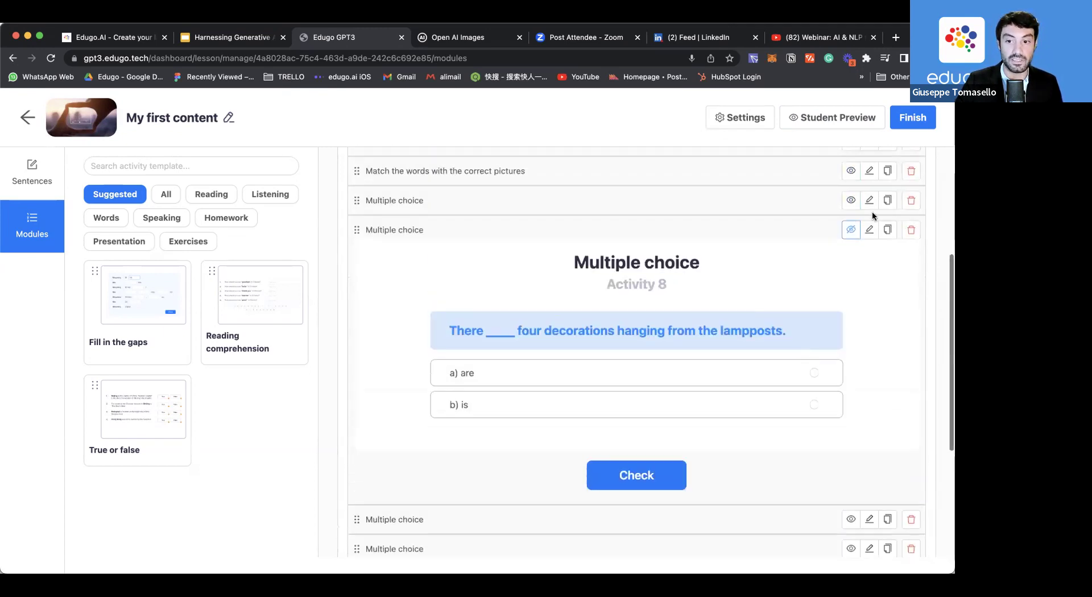
Browse the Reading activity templates available for the lesson.
click(215, 195)
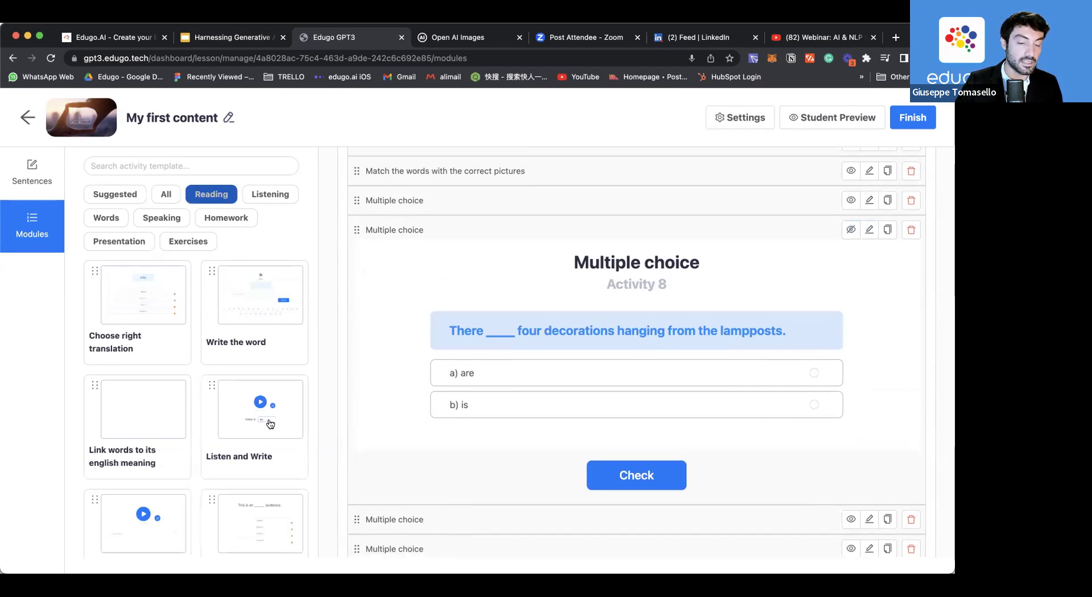
scroll(222, 370, down, 2)
scroll(426, 439, down, 3)
scroll(426, 438, down, 3)
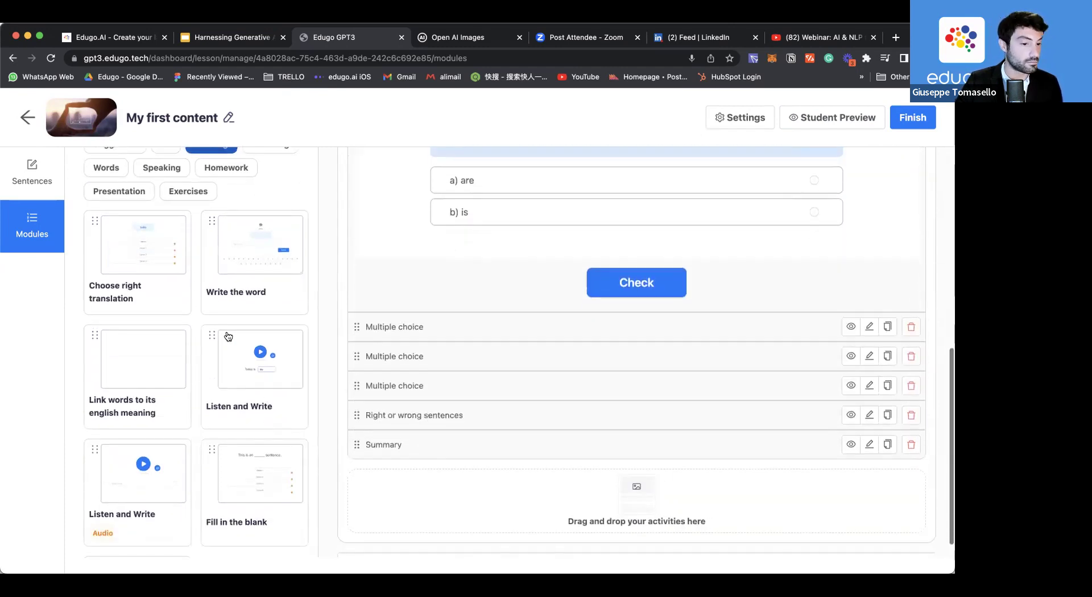
Finish the grammar lesson and copy its share link.
click(912, 120)
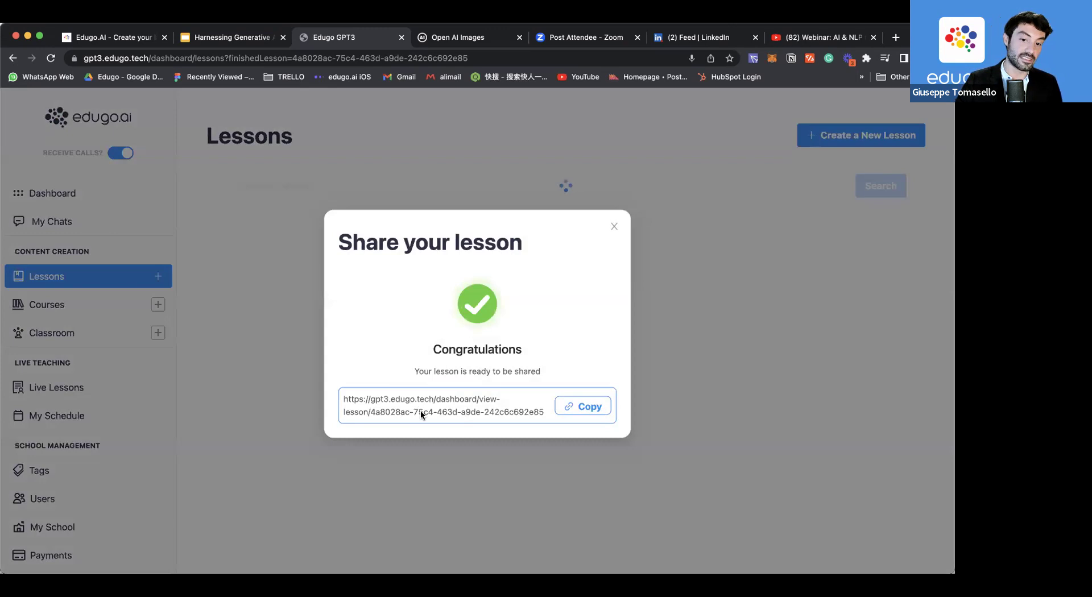
click(600, 404)
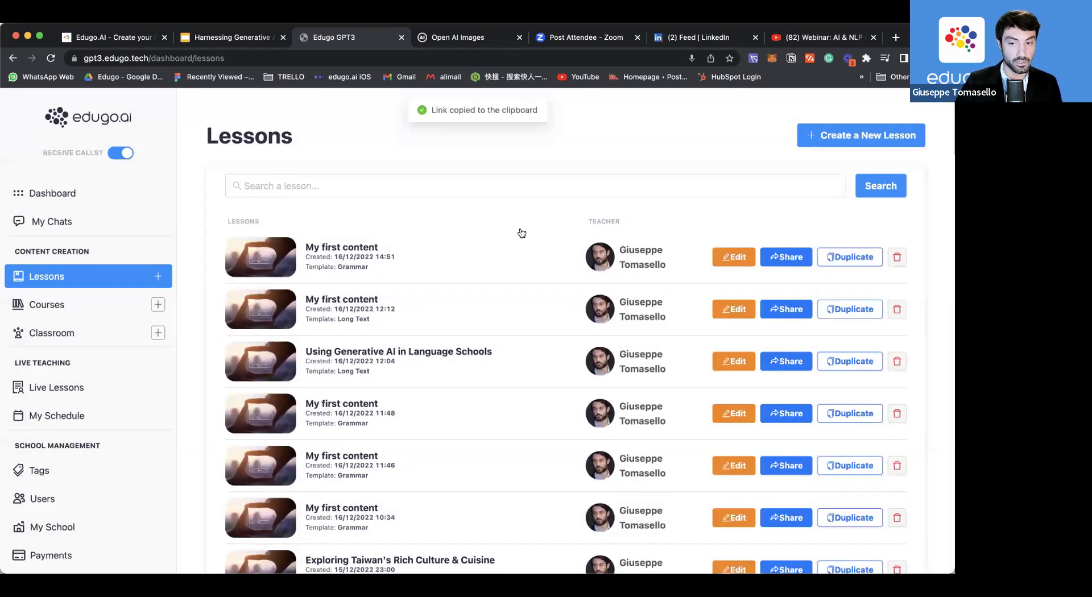
Create a new English to Italian lesson of the Article type at level C1.
click(848, 133)
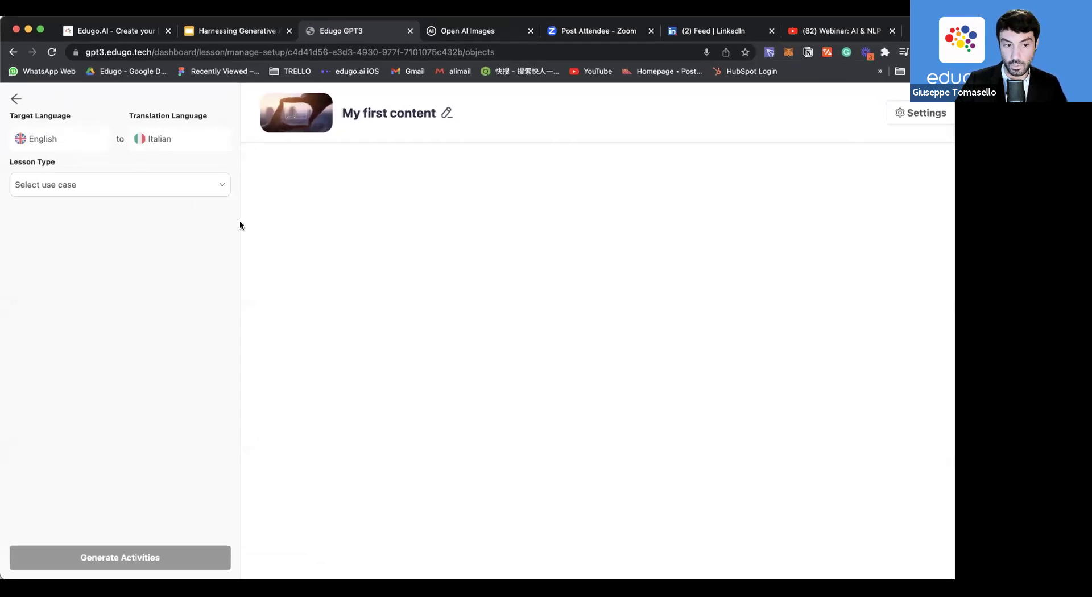
click(198, 192)
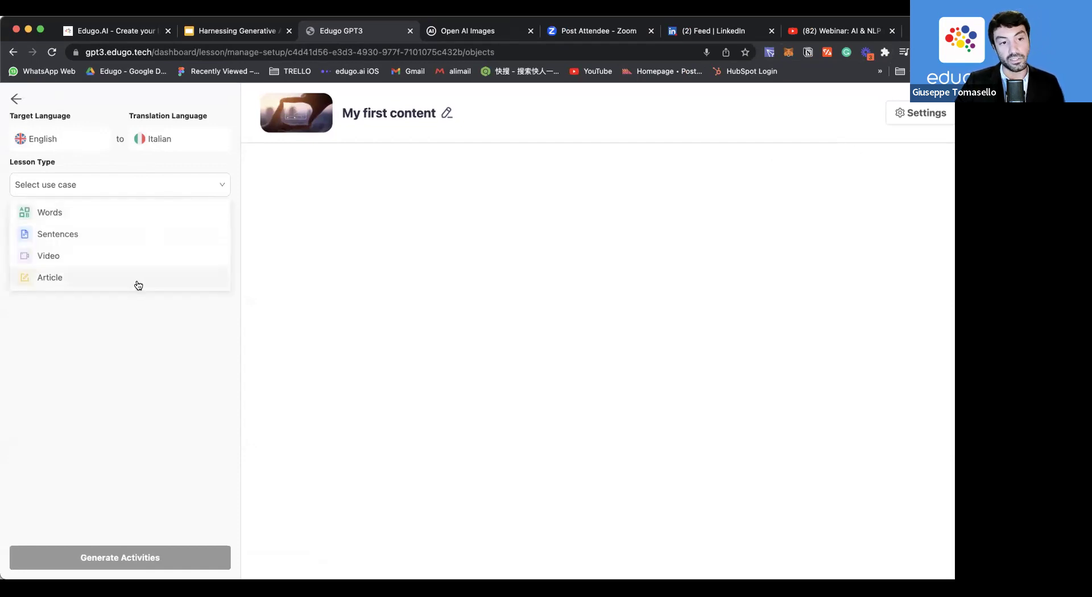
click(138, 282)
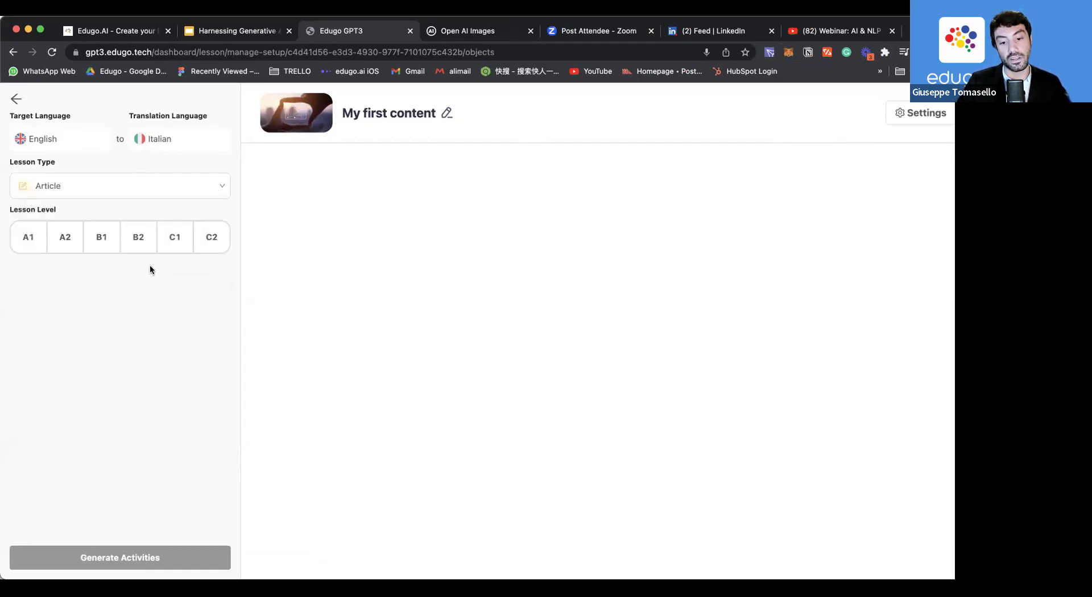
click(168, 247)
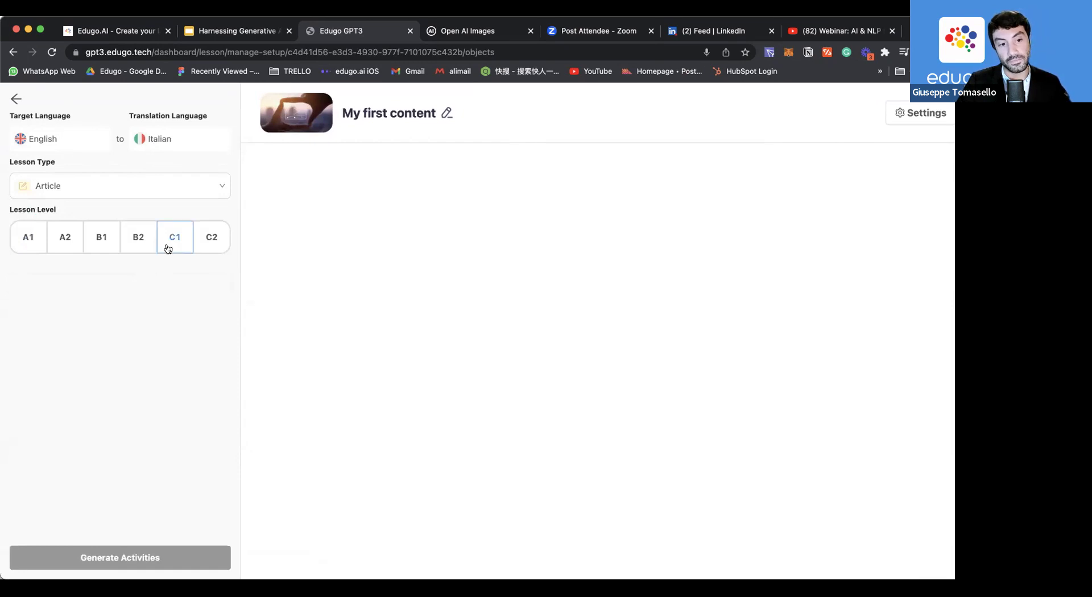
click(168, 248)
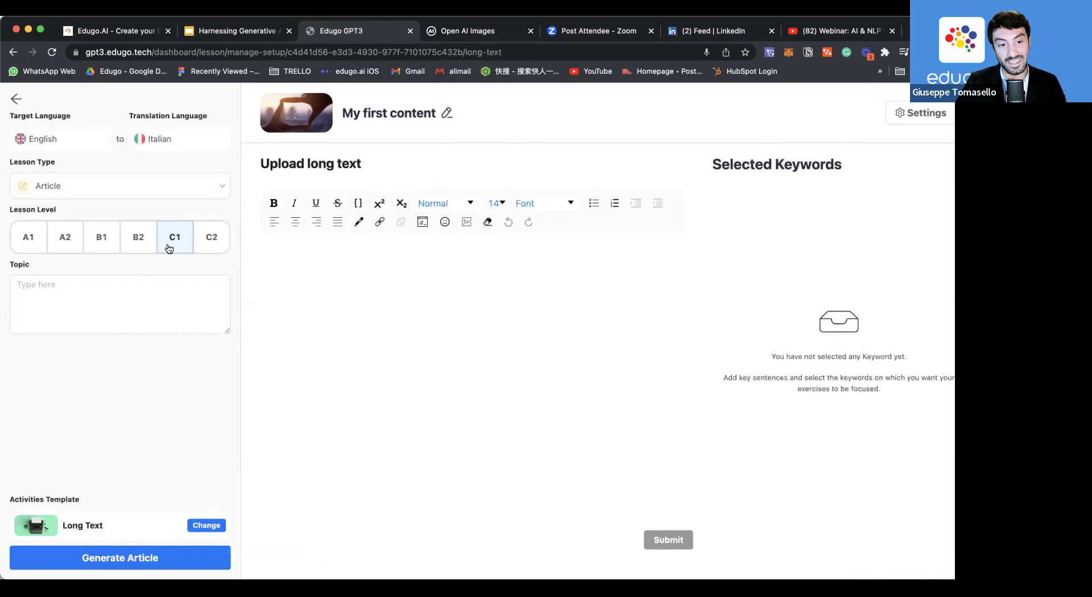
Set the article's topic to "China's policy U-turn on Covid protocols during Christmas season".
click(145, 284)
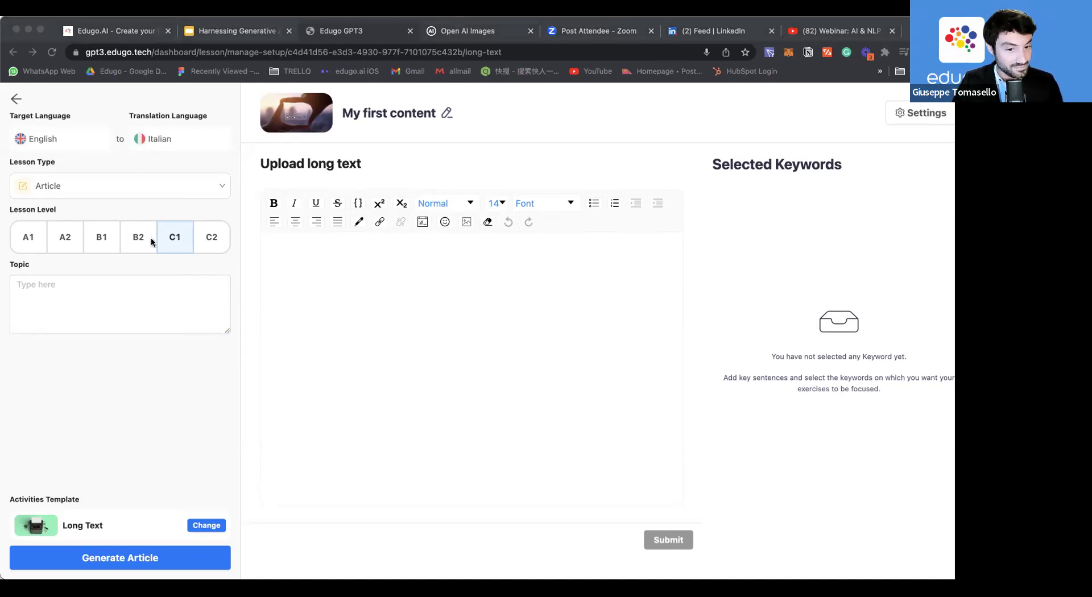
click(115, 296)
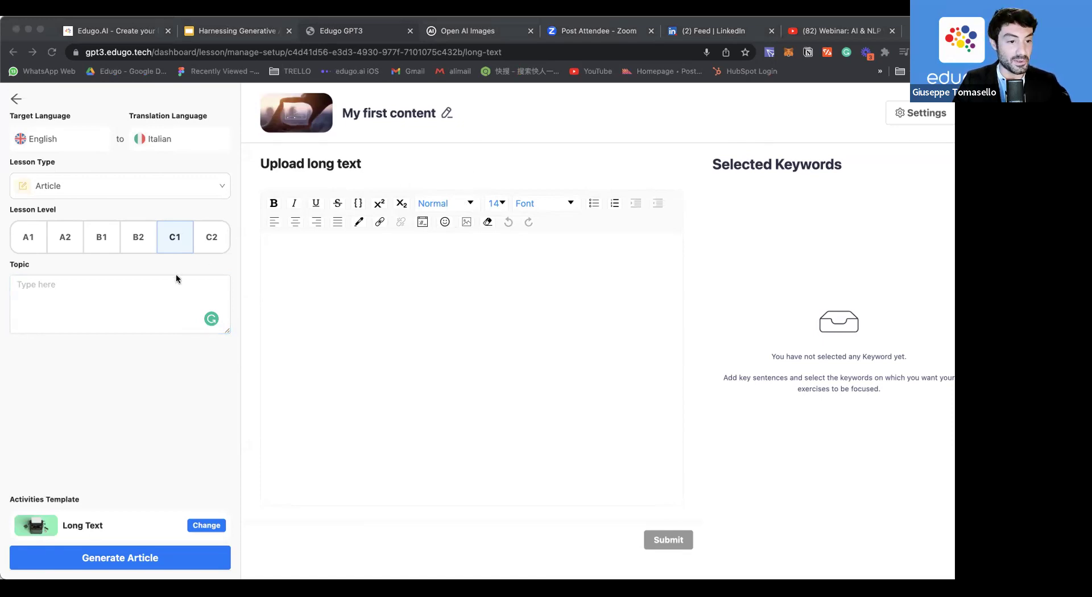
click(165, 288)
key(super+v)
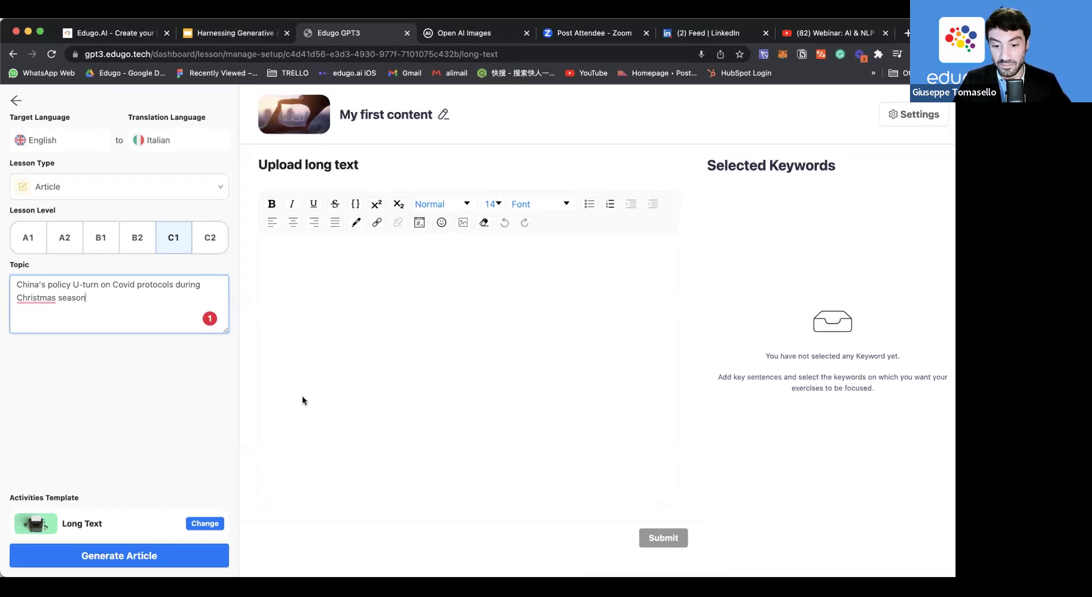
Generate the article from the Covid policy topic and read through the resulting text.
click(79, 562)
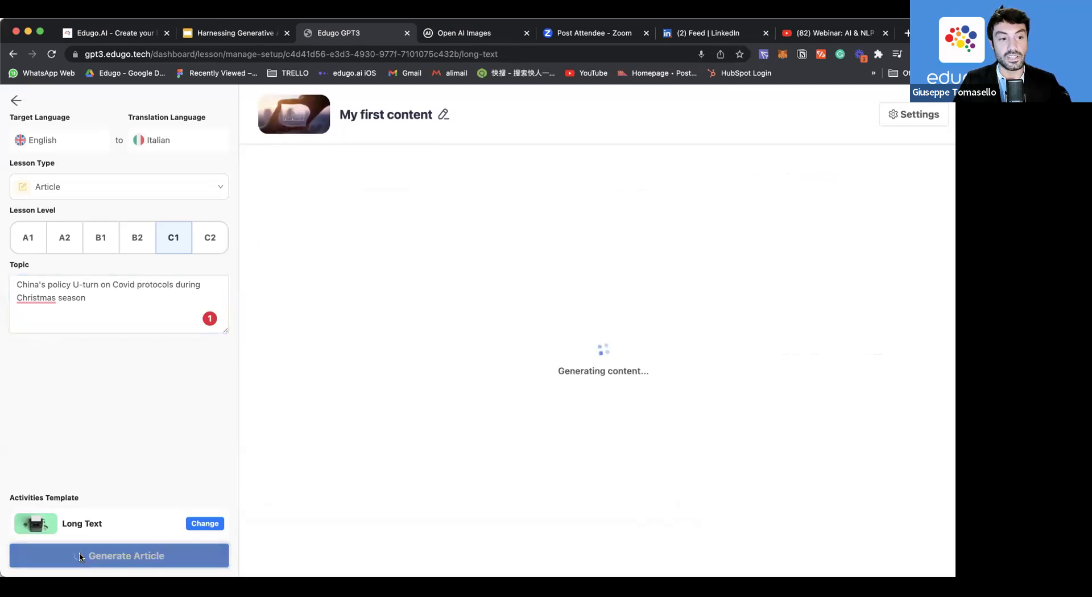
click(98, 296)
click(154, 265)
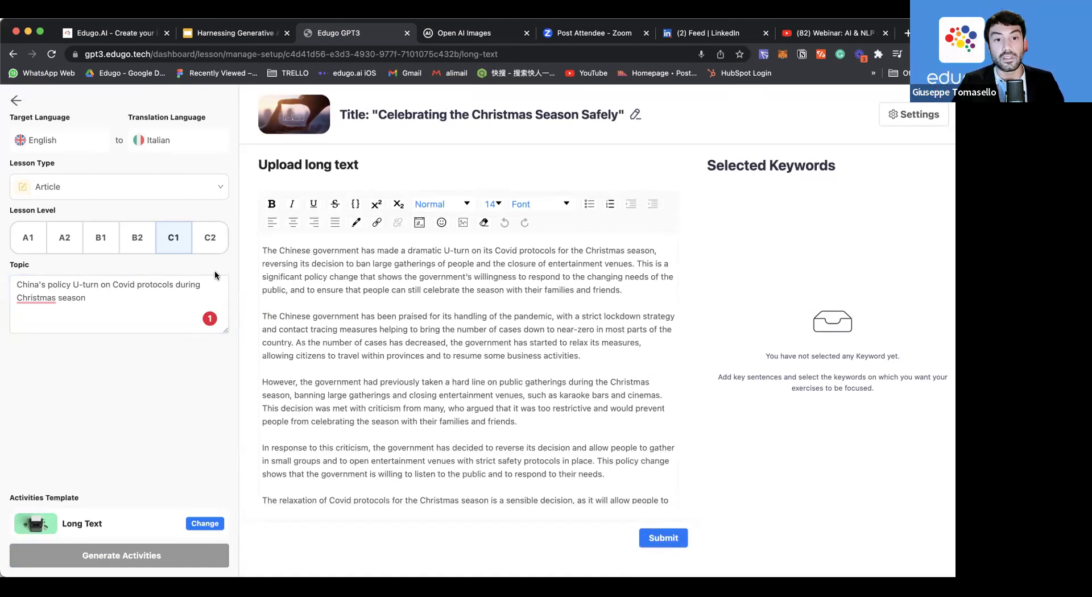
scroll(514, 359, down, 1)
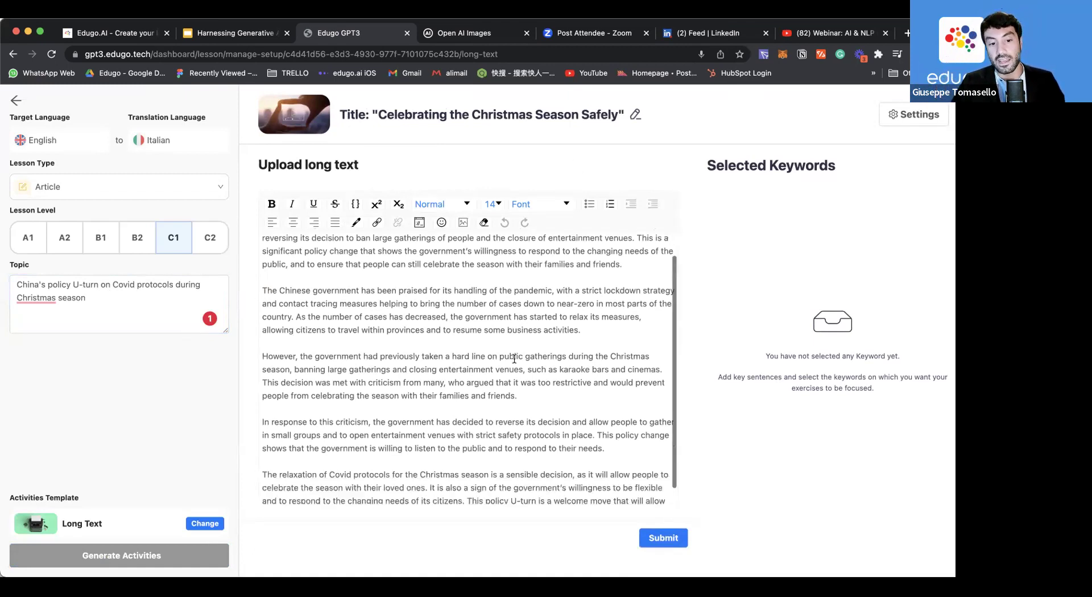
scroll(514, 358, down, 1)
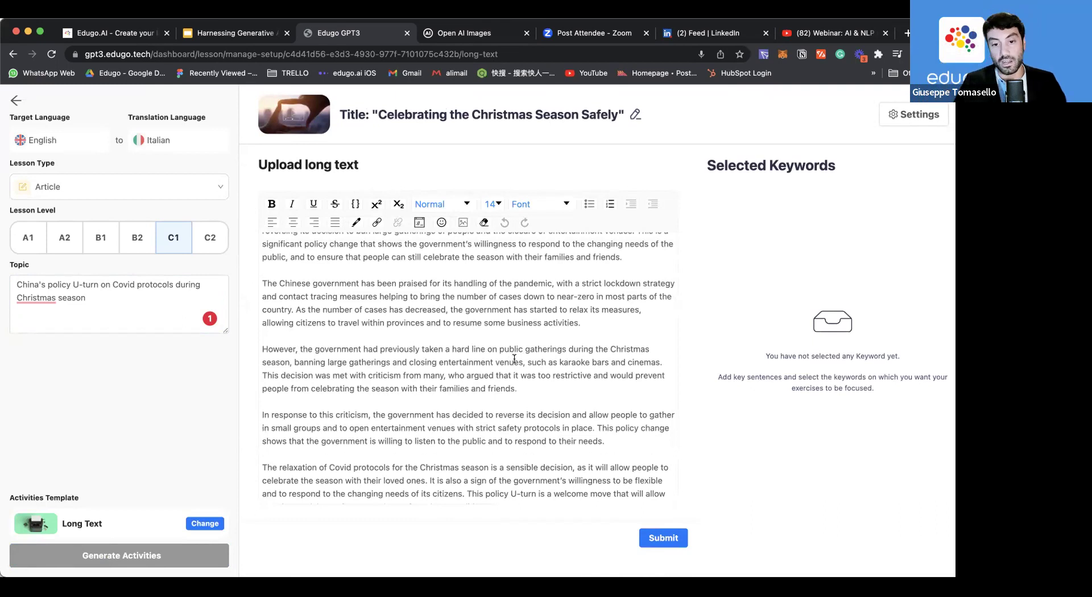
scroll(514, 359, up, 2)
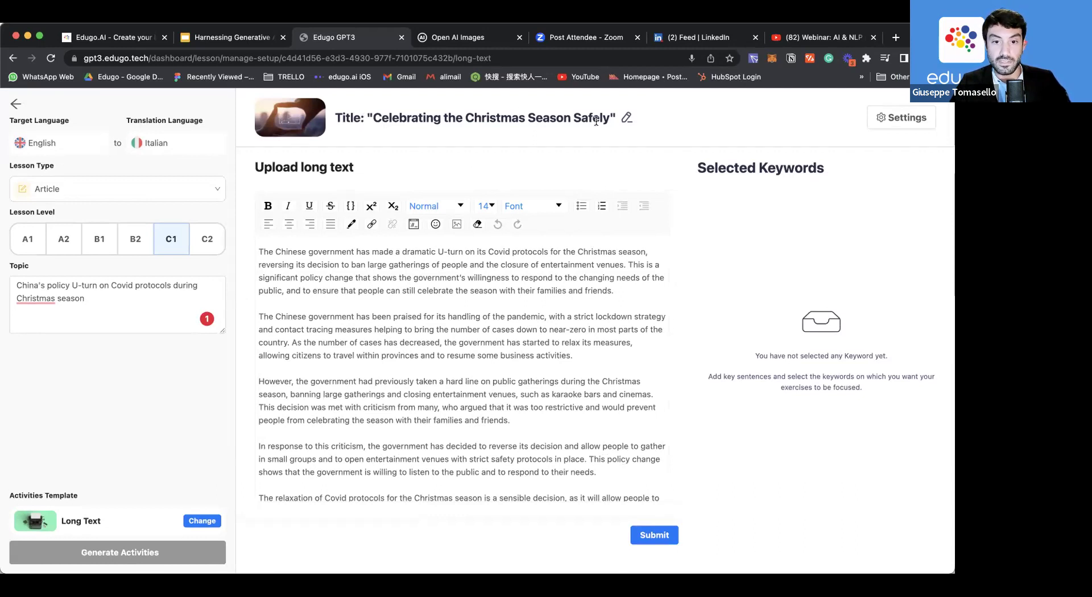
Remove the "Title:" prefix from the lesson title, leaving "Celebrating the Christmas Season Safely", and save it.
click(626, 121)
click(362, 117)
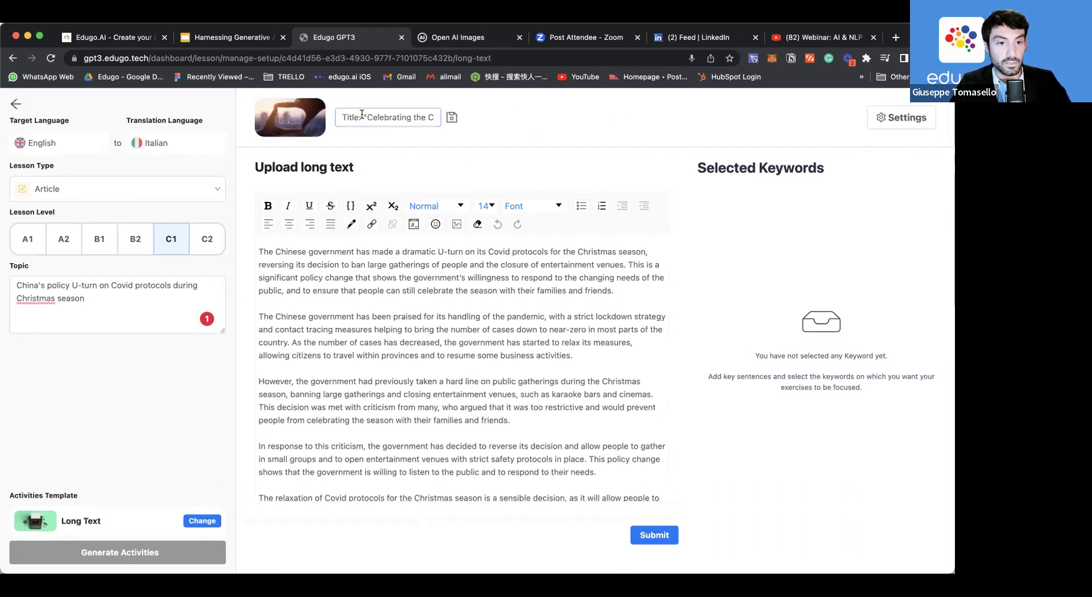
shift+click(338, 115)
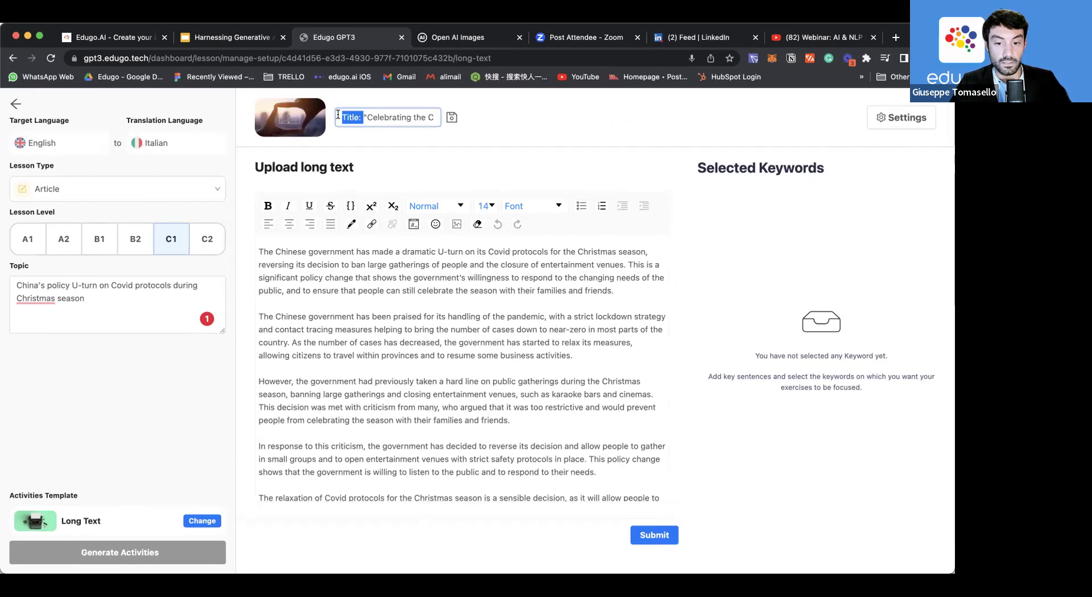
click(452, 119)
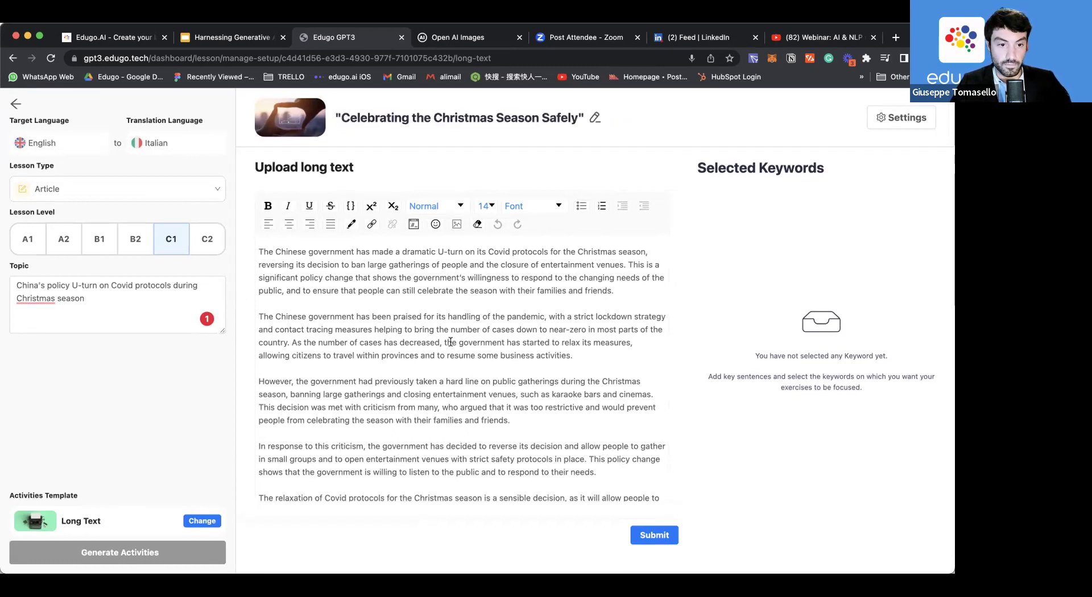
Review the generated article to its end and submit it for keyword selection.
scroll(450, 341, down, 2)
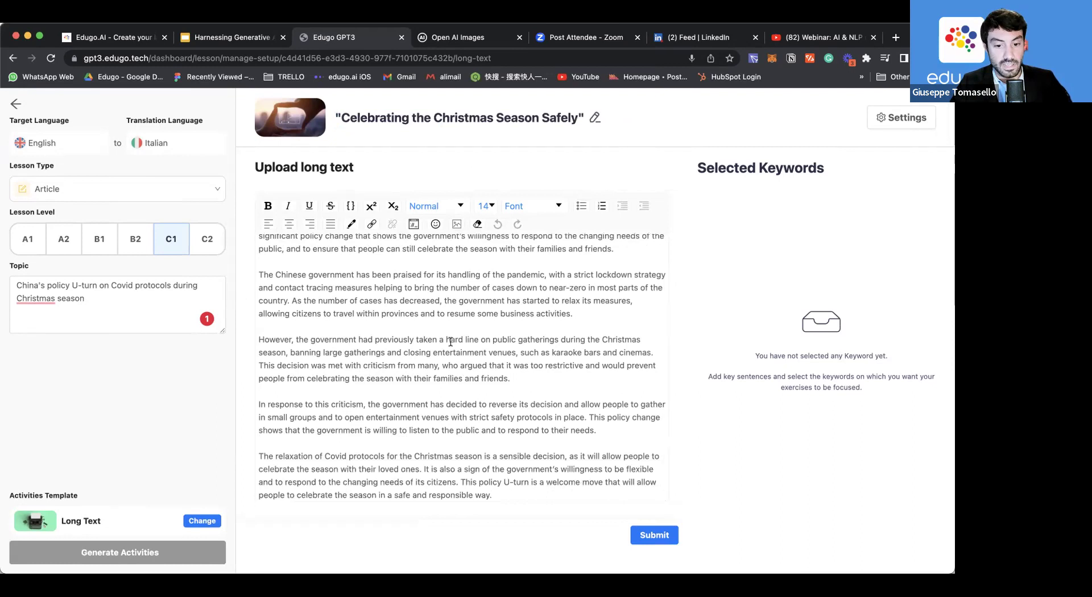
scroll(451, 342, up, 2)
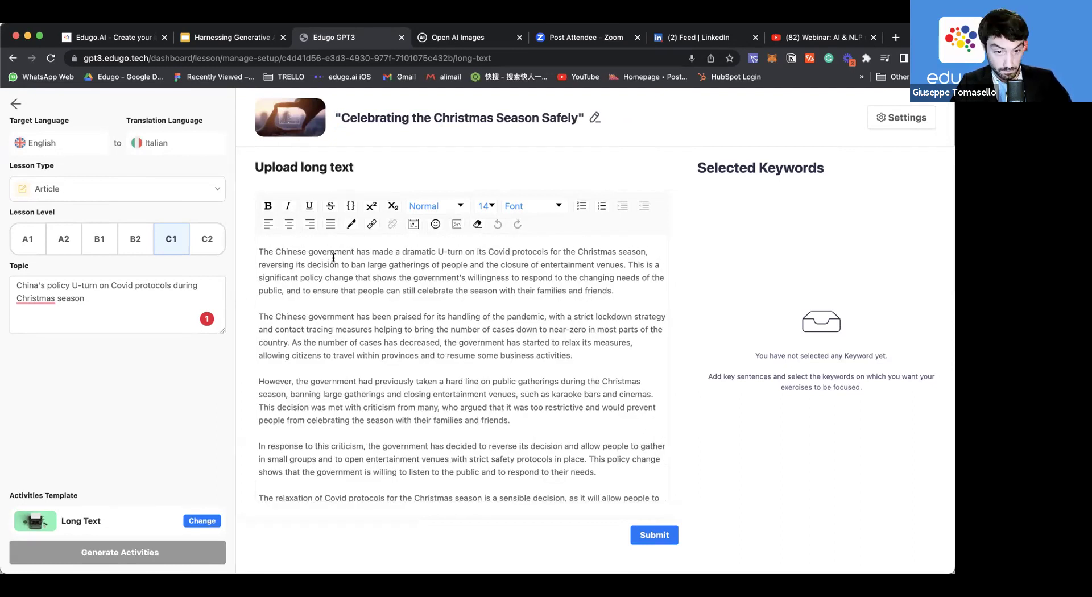
scroll(498, 335, down, 1)
scroll(498, 336, up, 1)
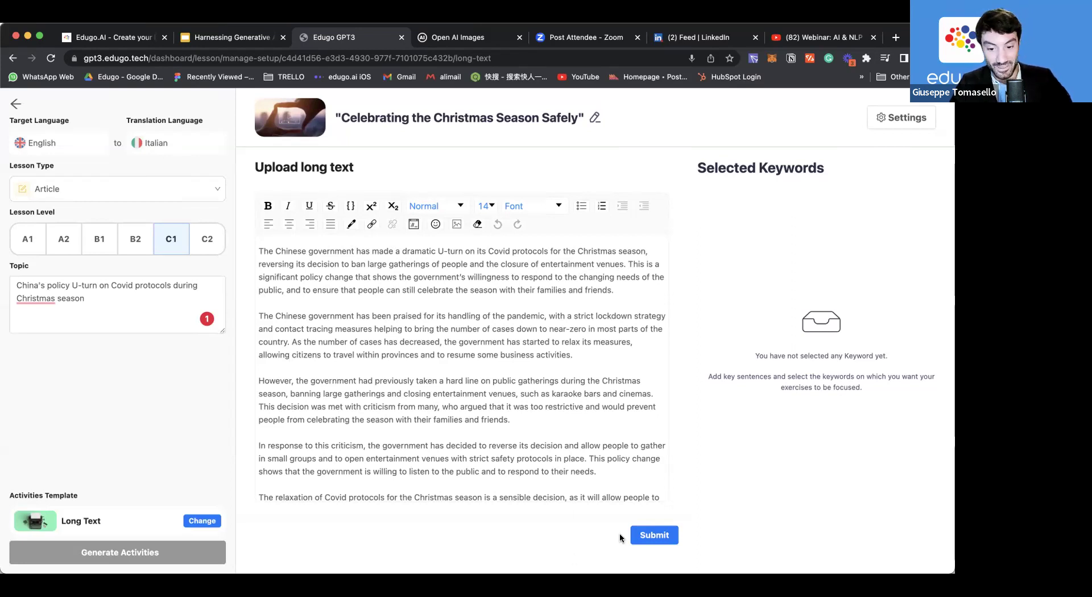
scroll(487, 428, down, 2)
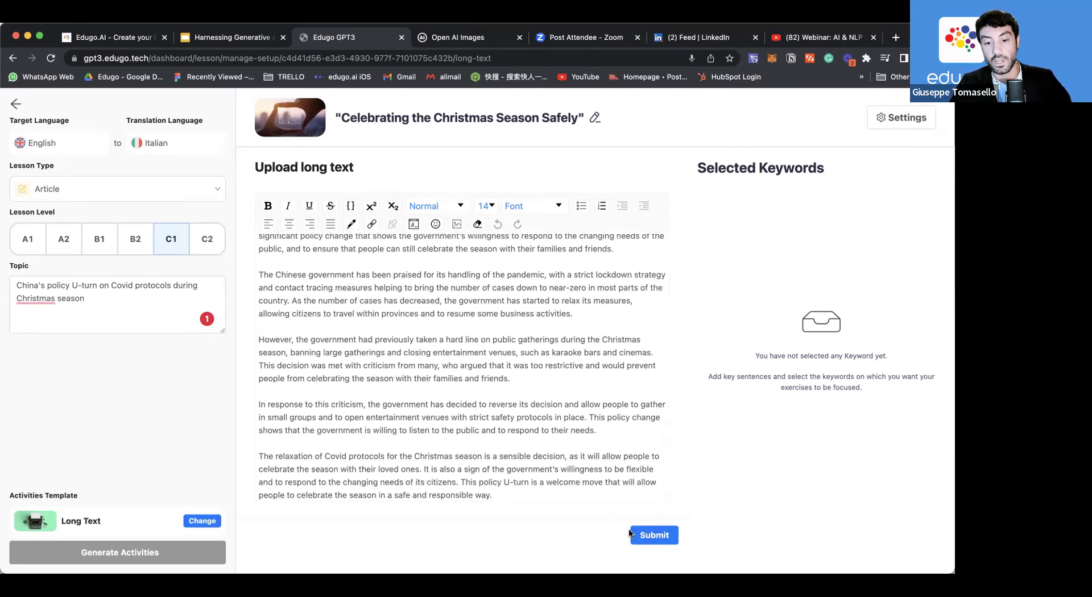
click(652, 537)
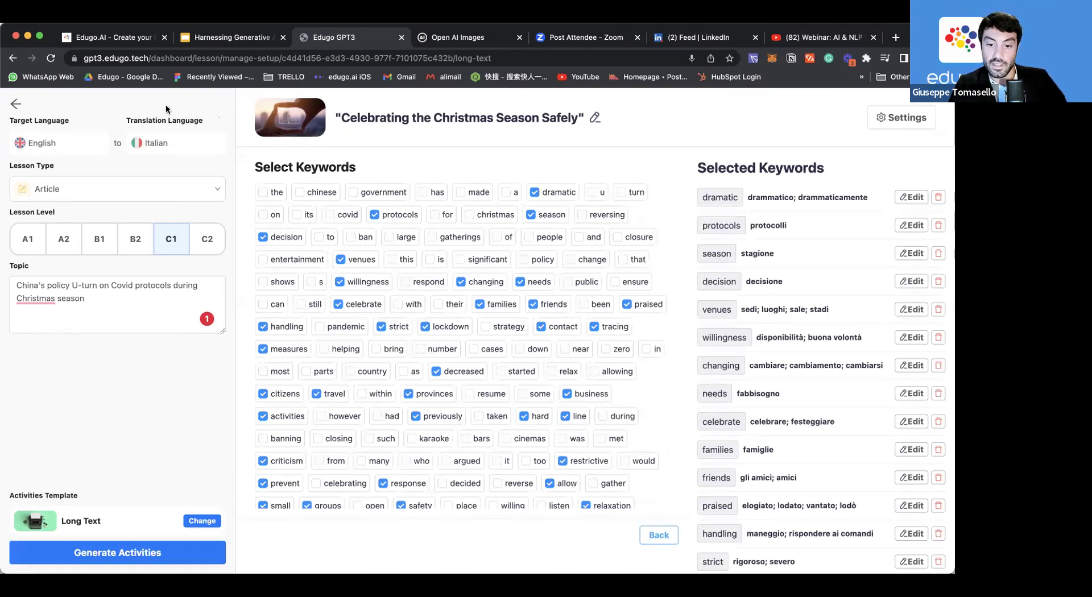
Remove needs, loved, sensible, ones and sign from the selected keywords.
click(938, 395)
scroll(866, 419, down, 2)
scroll(865, 419, down, 10)
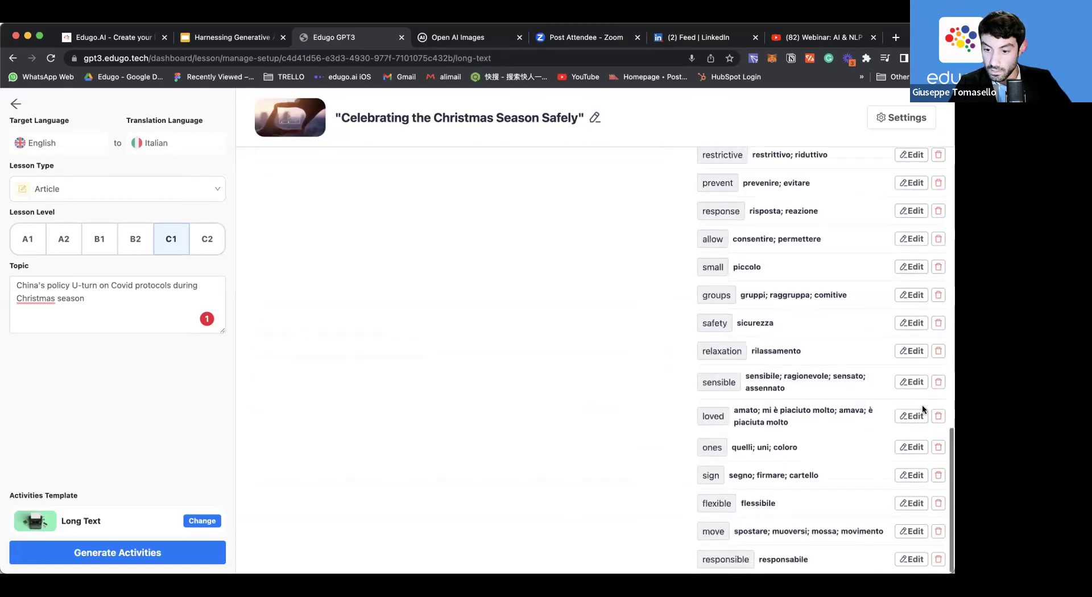
click(938, 416)
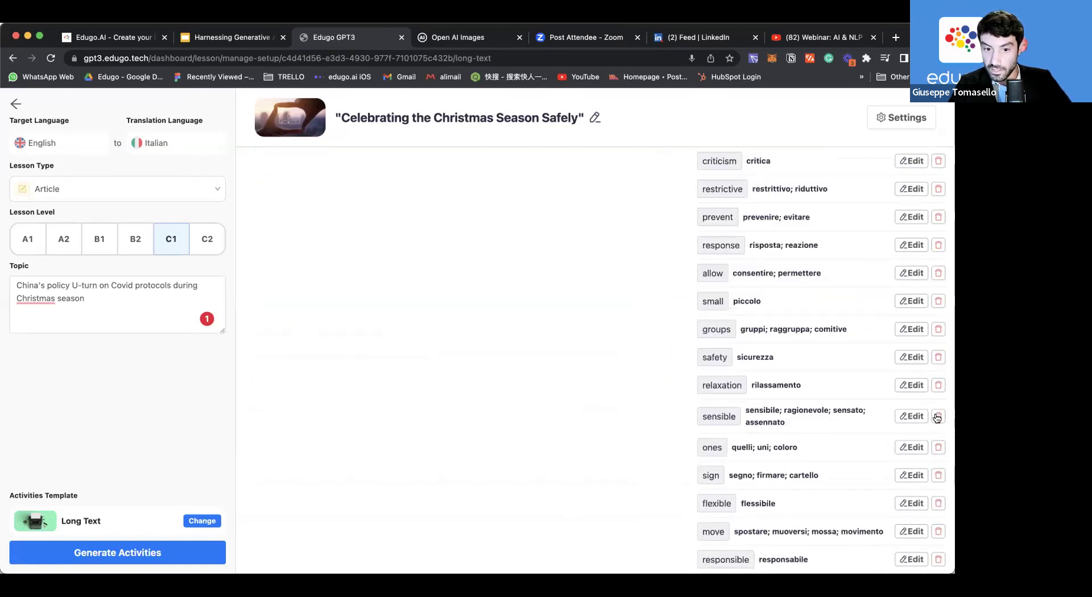
click(937, 418)
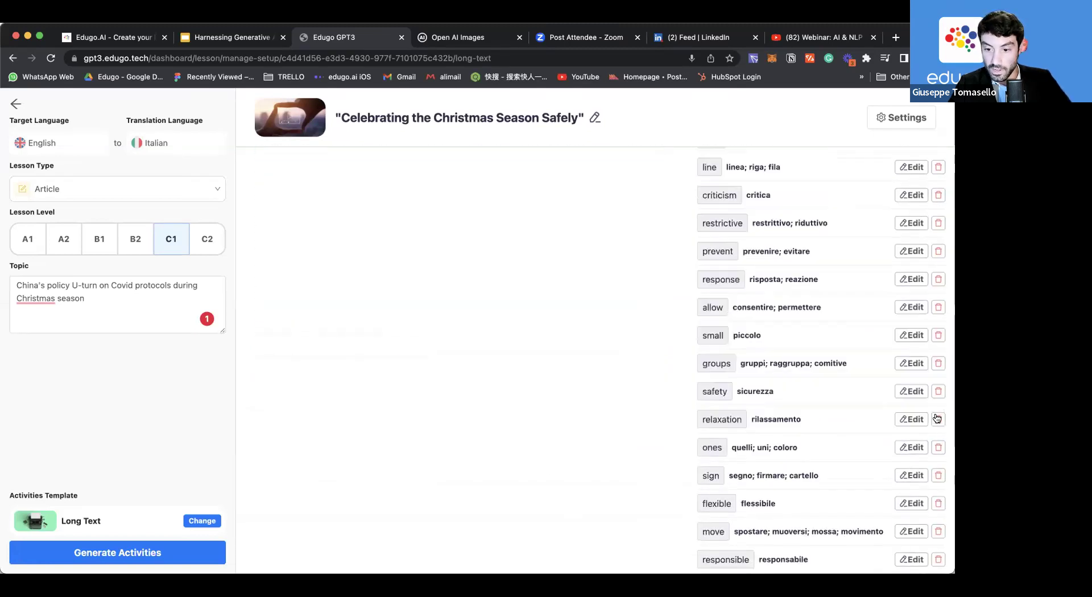
click(938, 449)
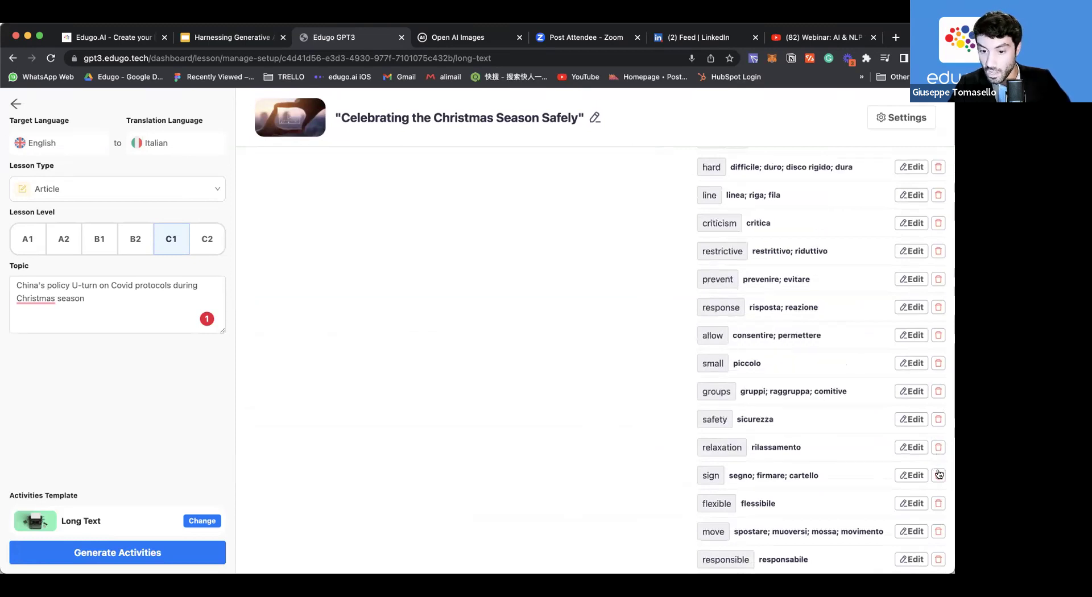
click(939, 474)
scroll(937, 468, up, 10)
click(937, 465)
scroll(920, 452, up, 5)
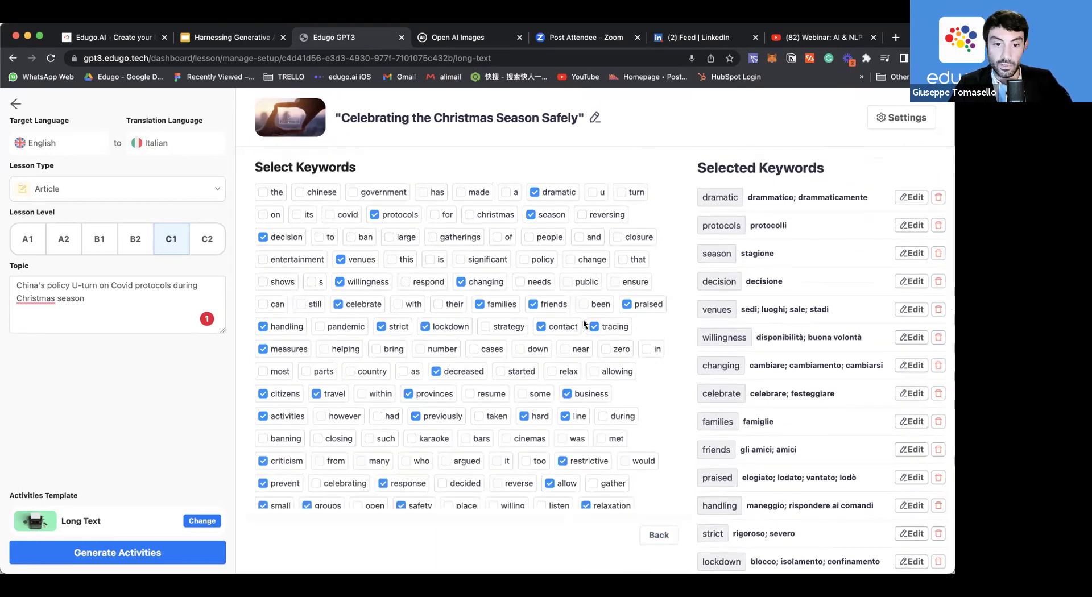
Remove friends, hard, line, decision and season from the selected keywords.
click(533, 307)
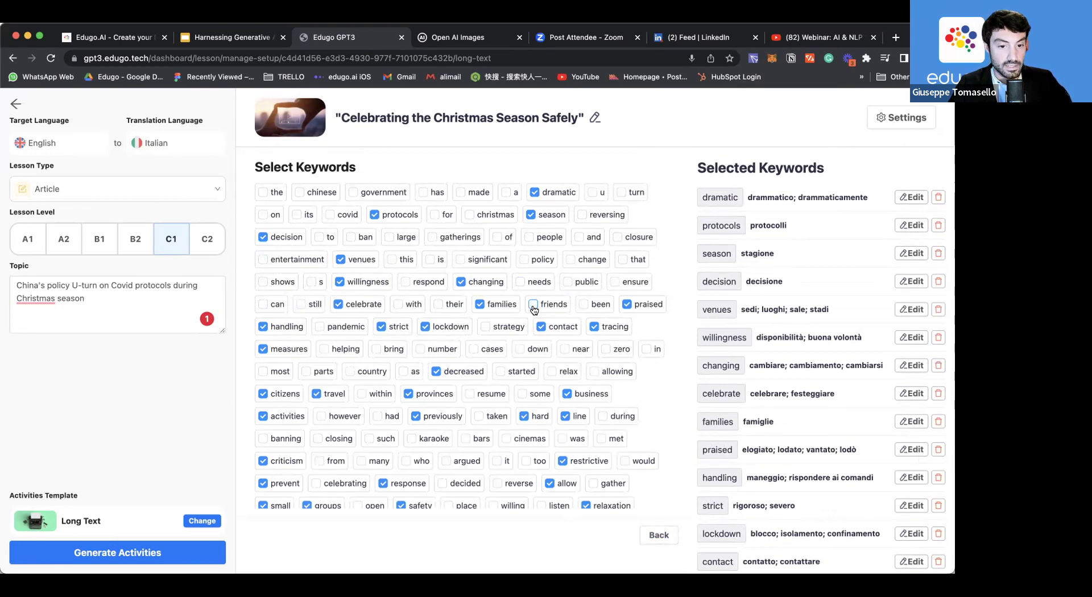
scroll(575, 448, down, 2)
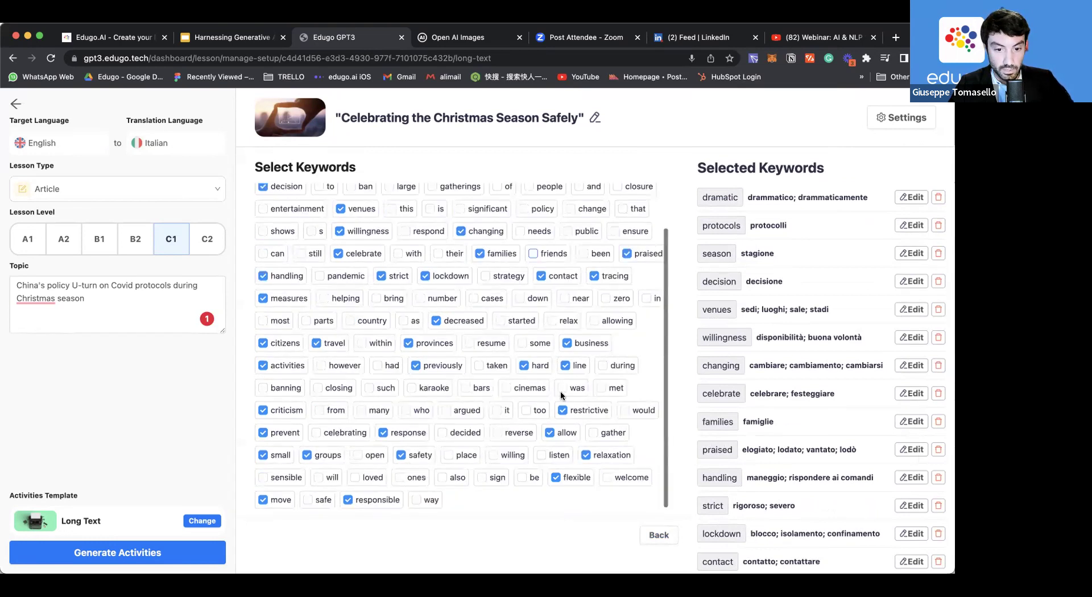
click(523, 366)
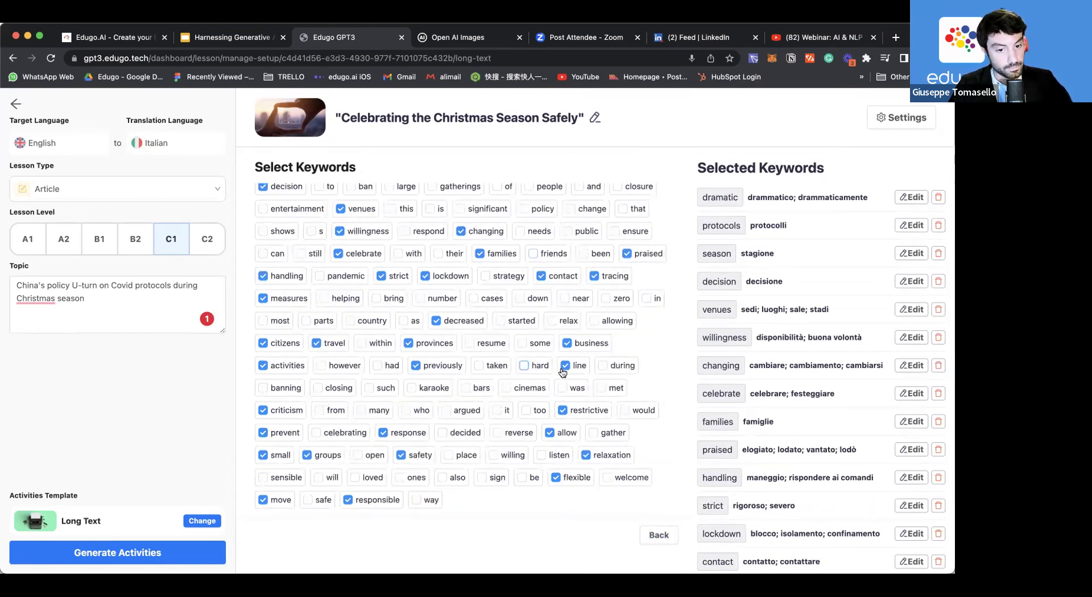
click(565, 366)
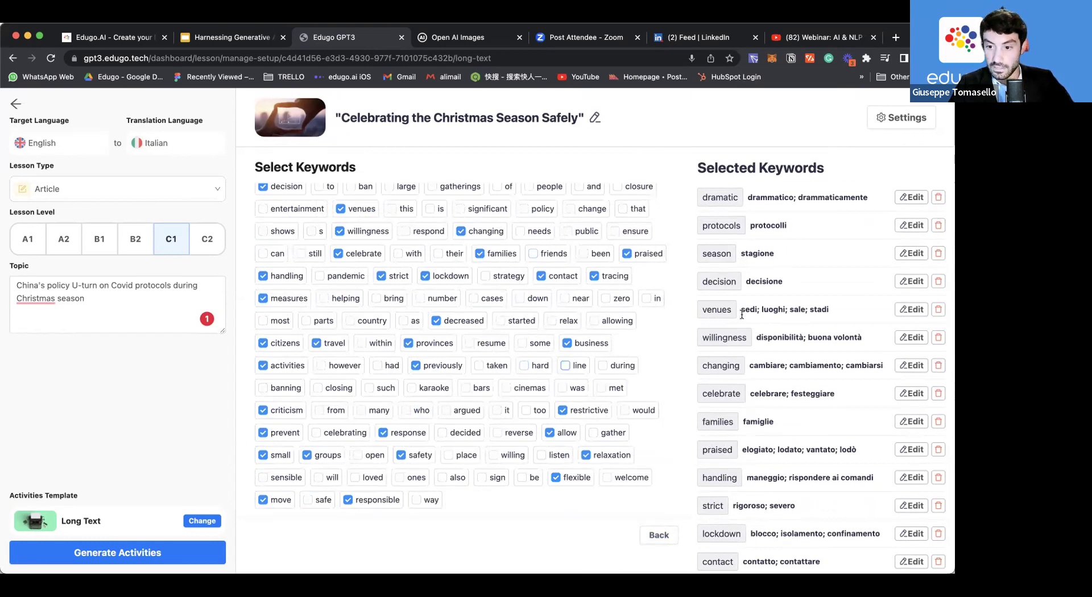
click(941, 286)
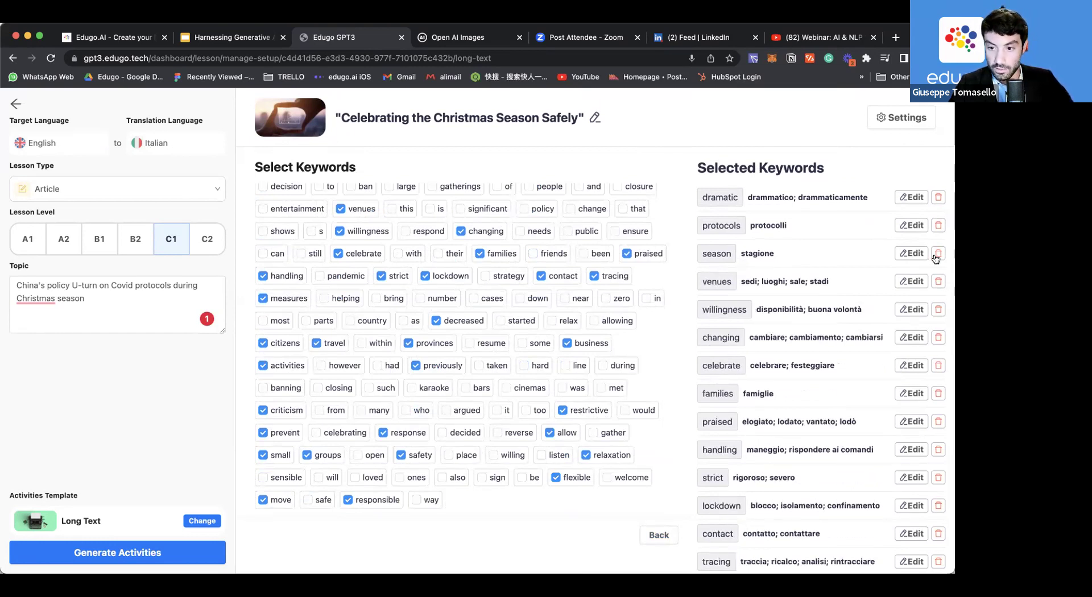
click(938, 254)
Remove travel, decreased, citizens, provinces, business, activities, previously and criticism from the selected keywords.
scroll(890, 421, down, 5)
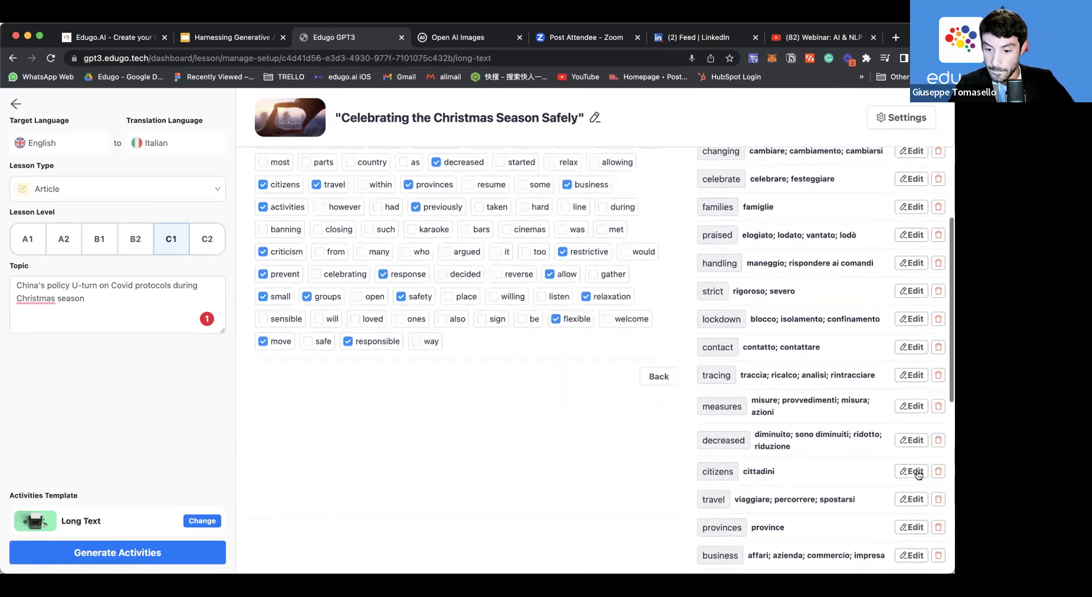
click(940, 500)
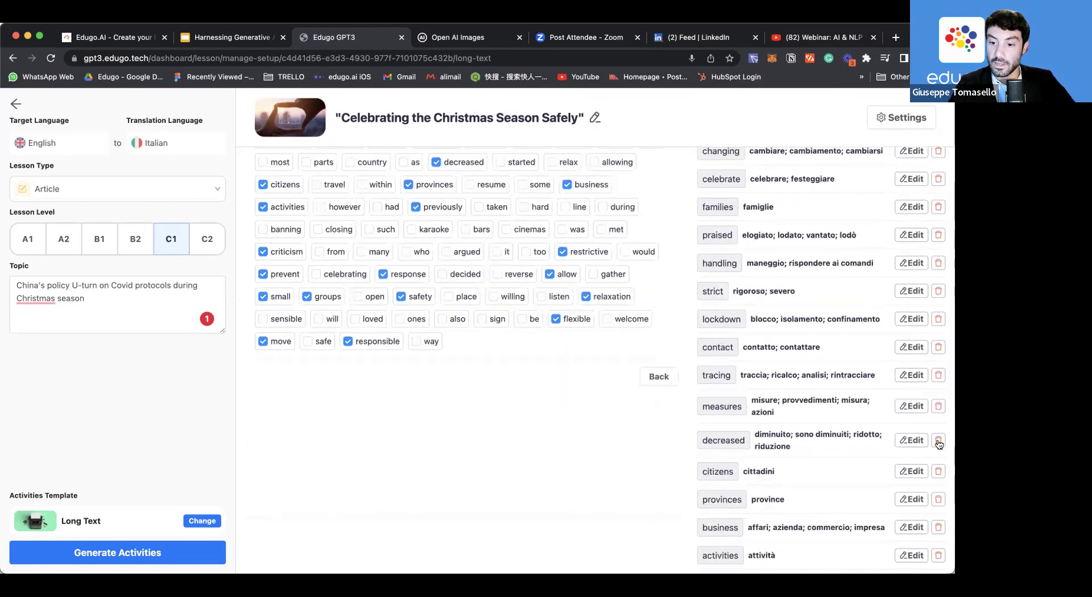
click(939, 441)
click(939, 441)
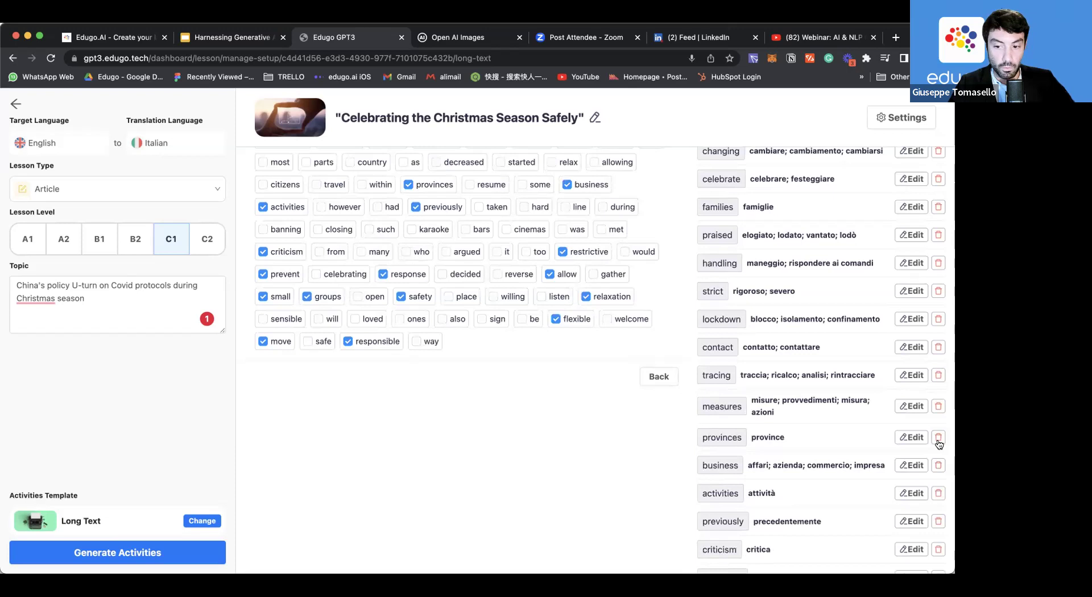
click(938, 441)
click(939, 439)
click(939, 439)
click(939, 439)
click(939, 439)
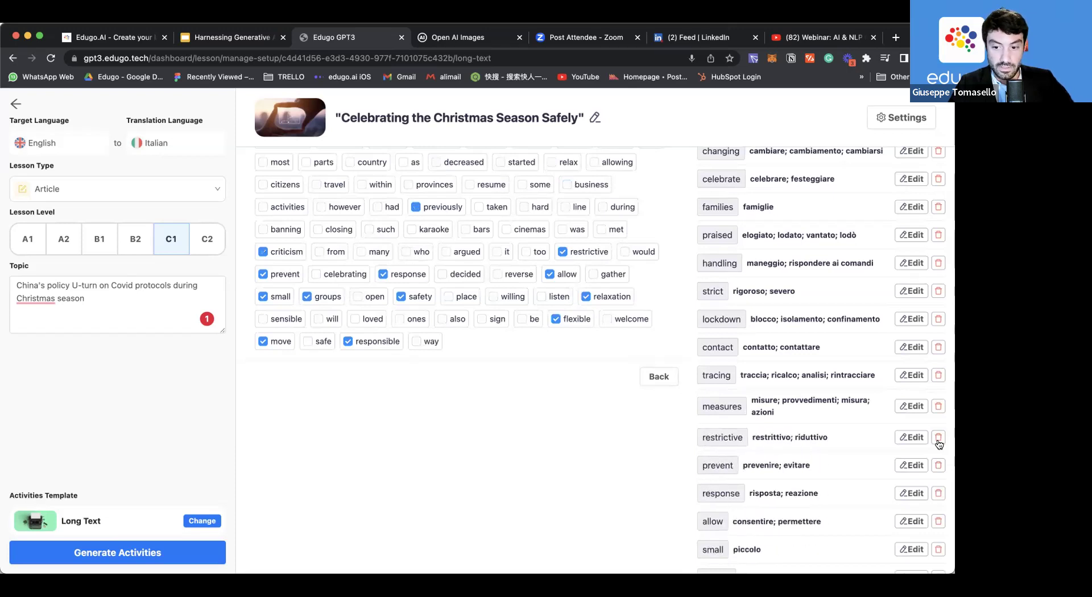
Remove restrictive, prevent, response, allow, small, groups, safety, measures, relaxation and tracing from the selected keywords.
click(939, 442)
click(939, 443)
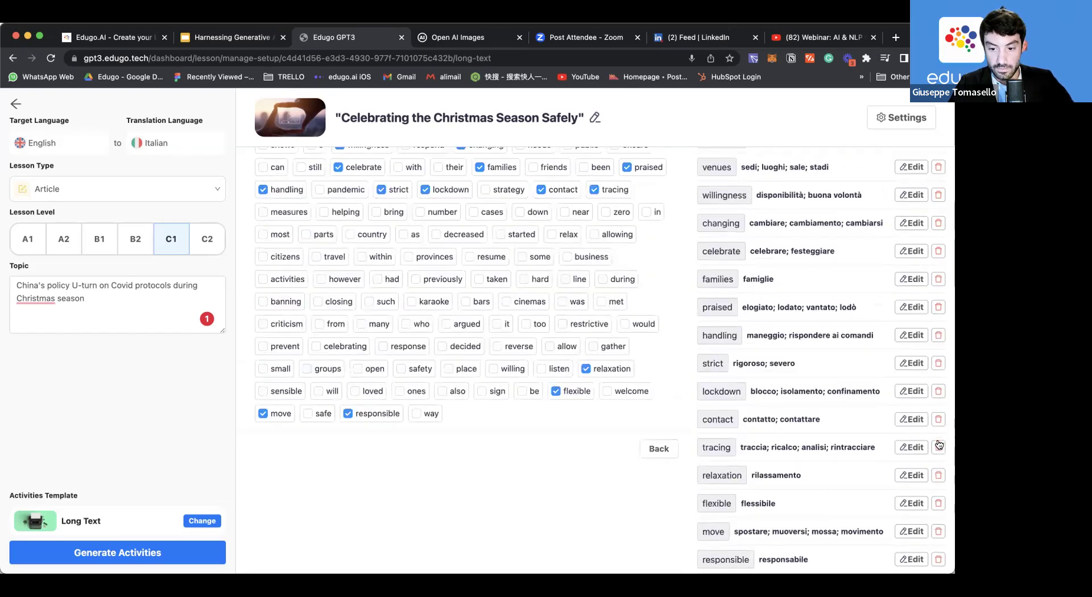
click(940, 477)
click(940, 477)
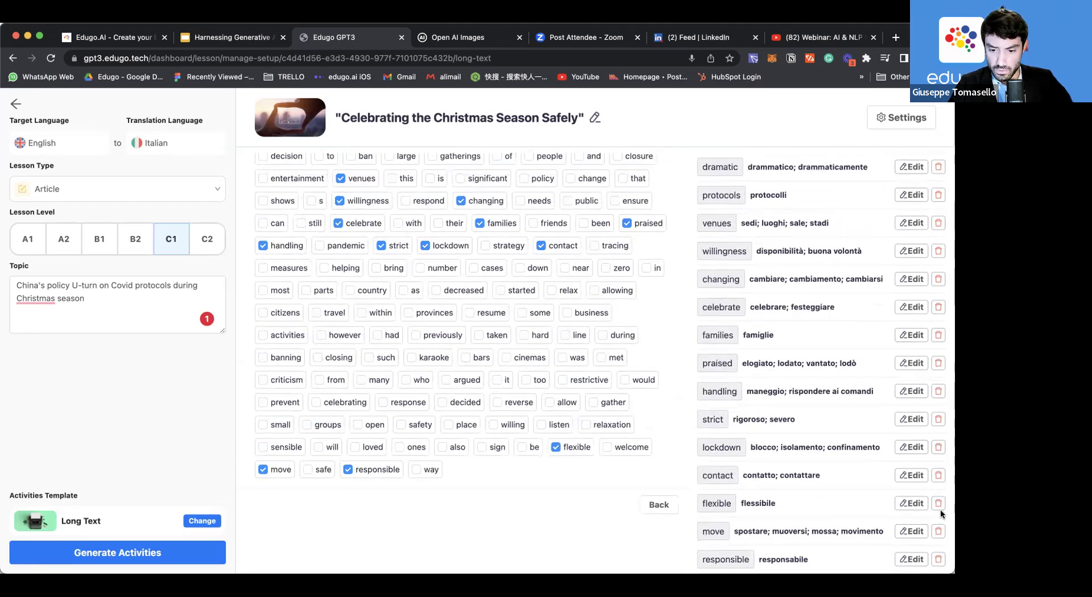
Remove flexible, move, responsible and families from the selected keywords and add karaoke.
click(939, 504)
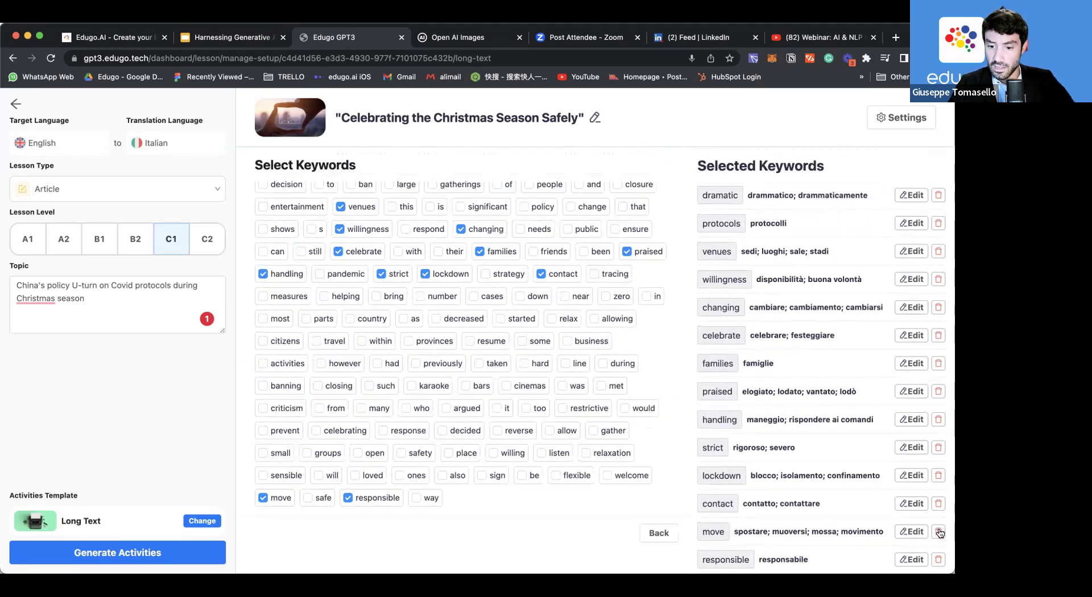
click(940, 533)
click(939, 533)
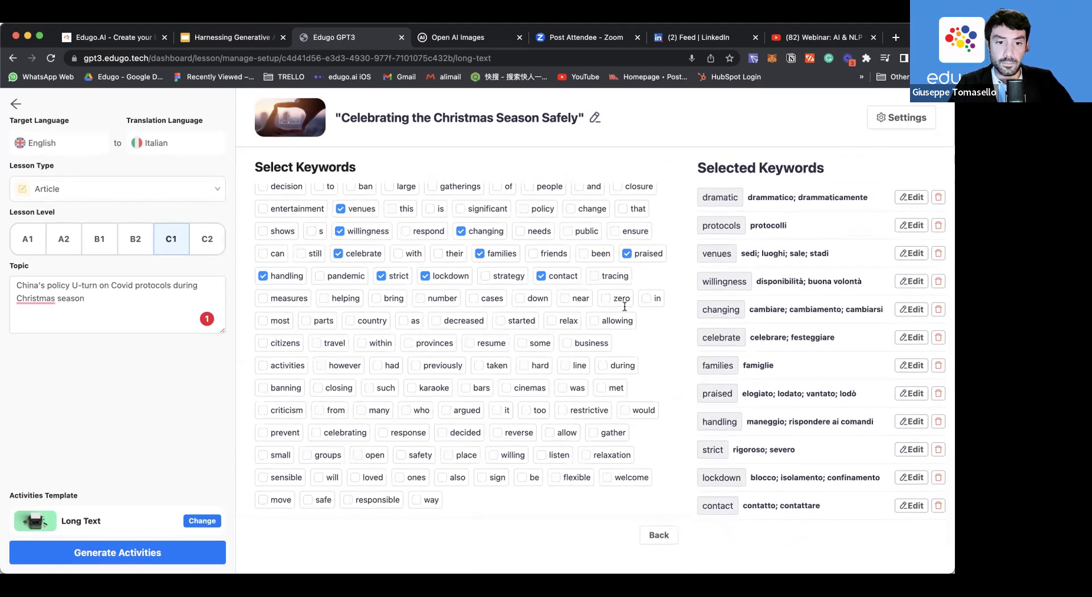
click(479, 254)
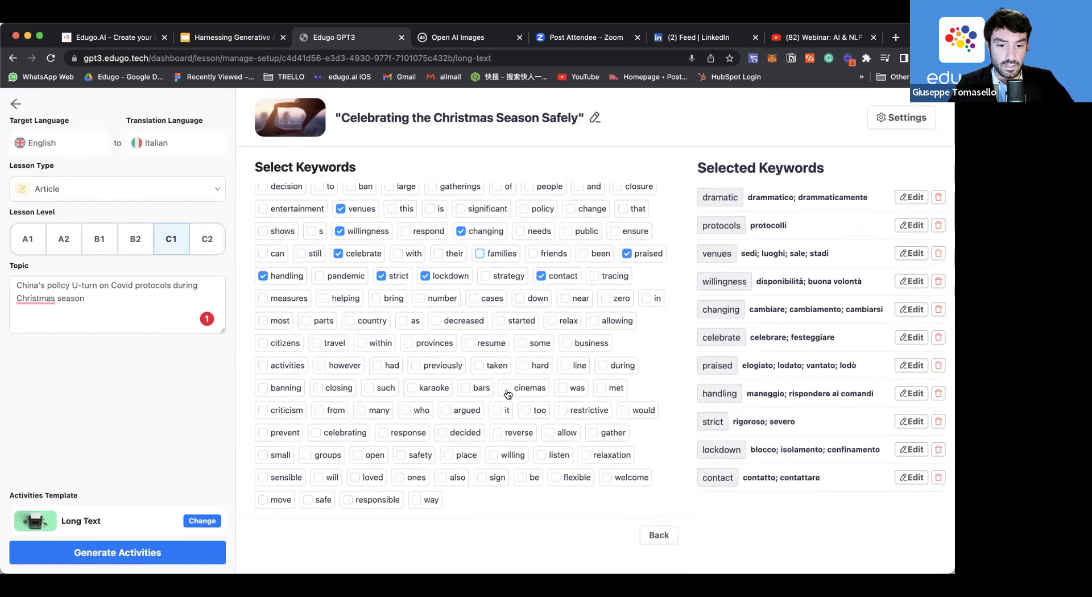
click(412, 391)
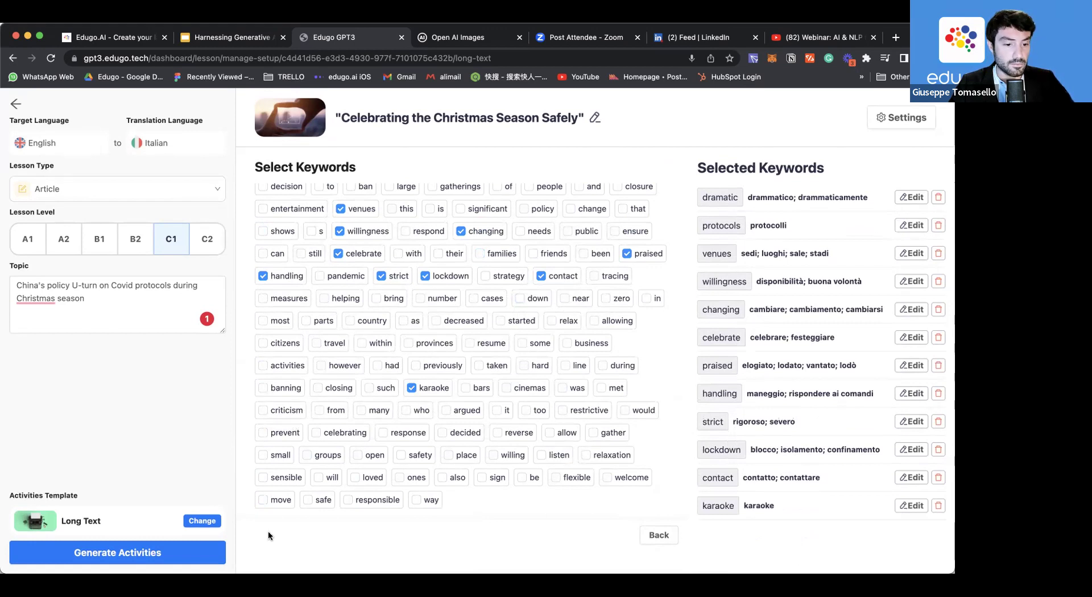
Generate the lesson's activities and look through the article in the Read the text activity.
click(213, 560)
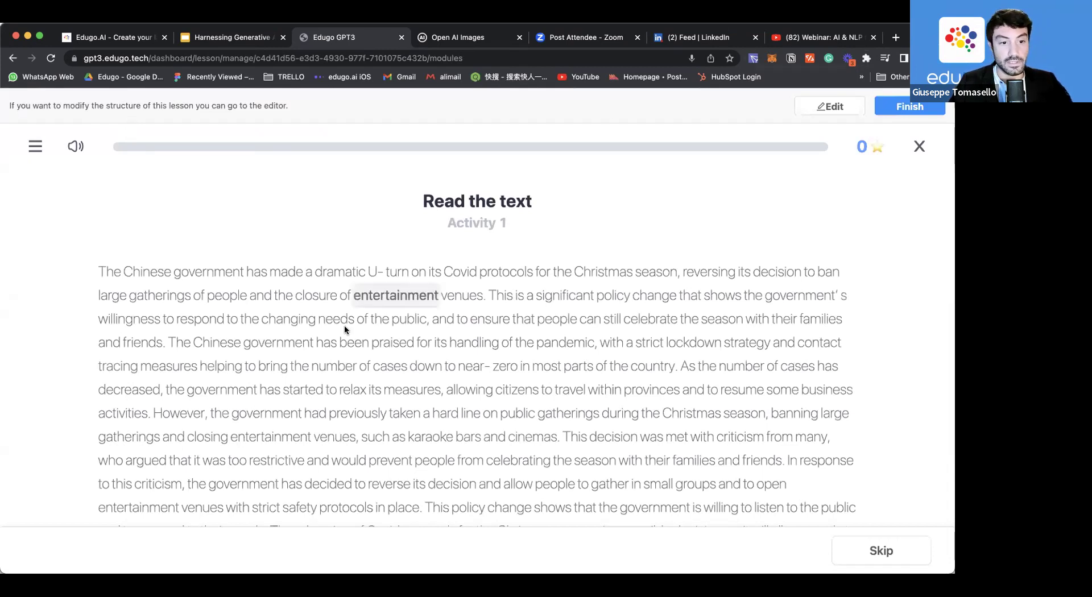
scroll(424, 418, down, 1)
scroll(424, 418, down, 4)
scroll(424, 419, up, 2)
scroll(424, 418, down, 1)
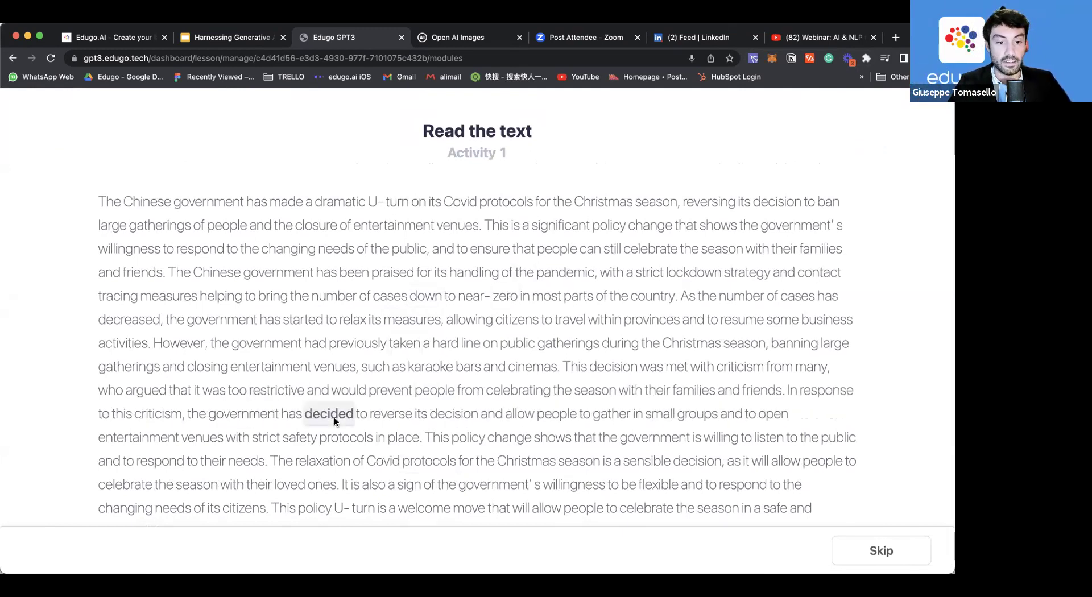
Look up the translation of "reverse" in the article and skip the rest of the Read the text activity.
click(371, 420)
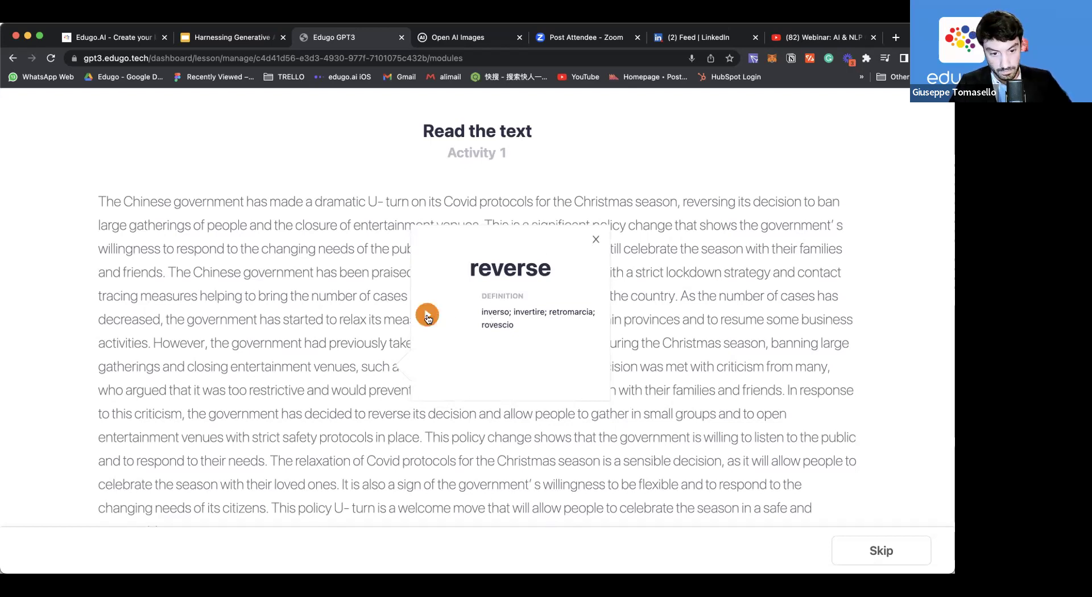
click(595, 239)
click(879, 562)
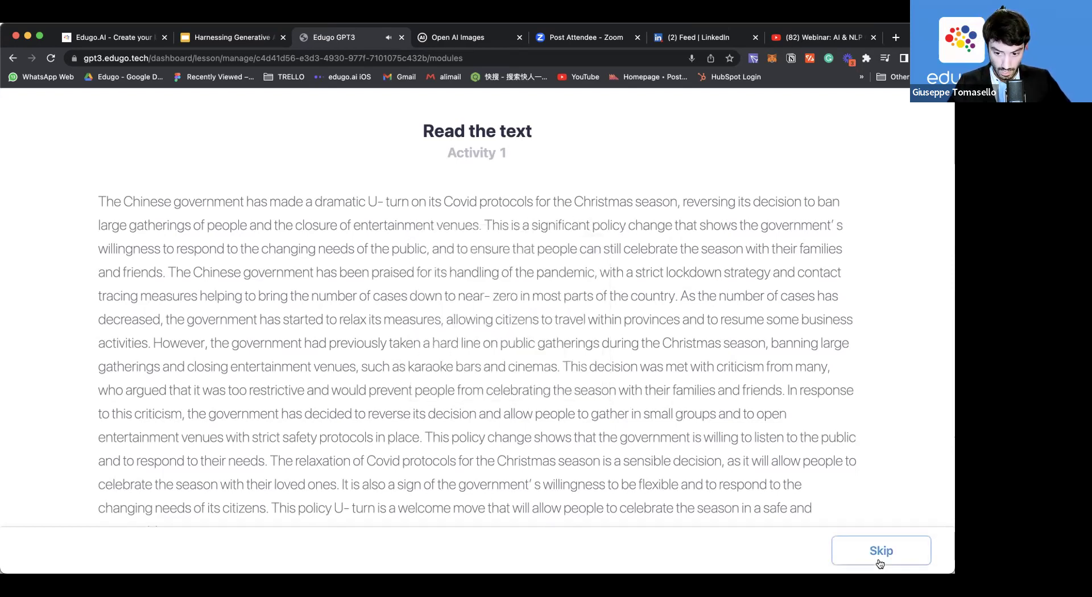
Answer the Multiple choice questions with "To reduce the number of cases", "They refused to change their decision" and "Negatively".
scroll(760, 521, down, 2)
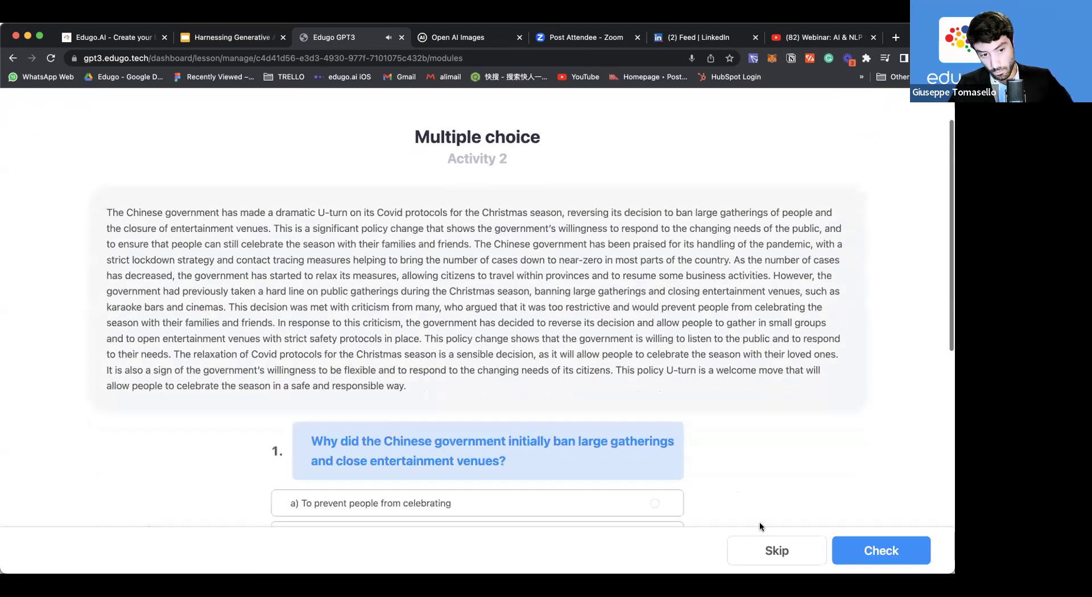
scroll(694, 449, down, 2)
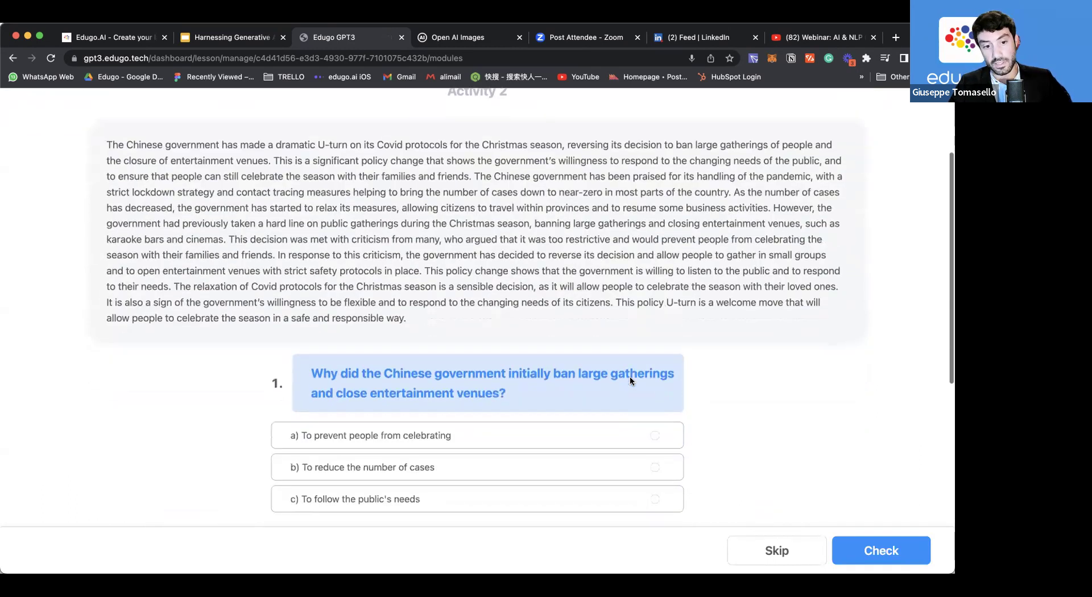
scroll(630, 381, down, 1)
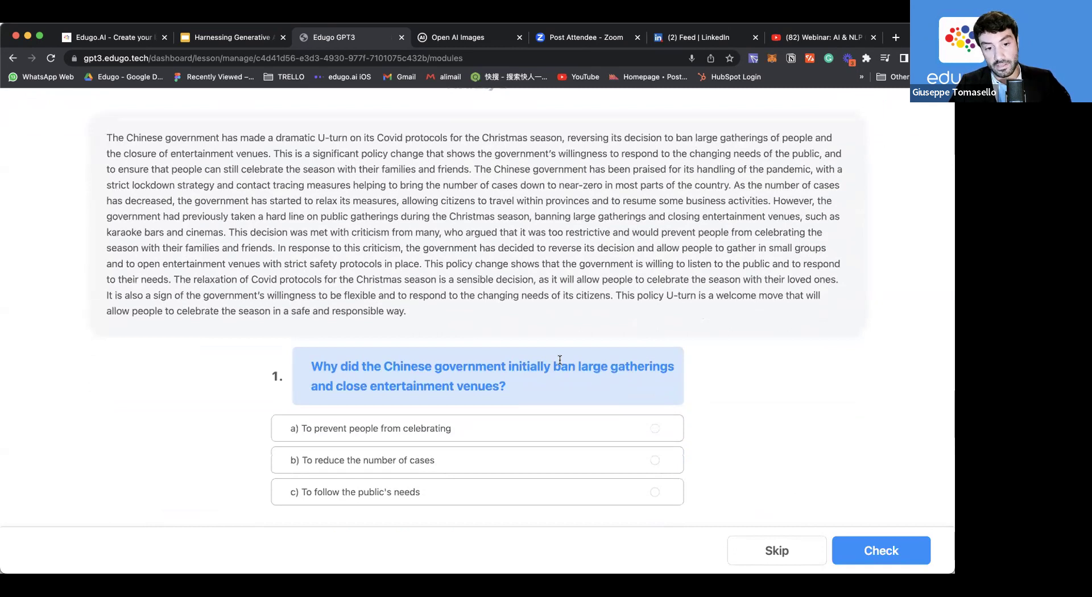
scroll(559, 360, down, 1)
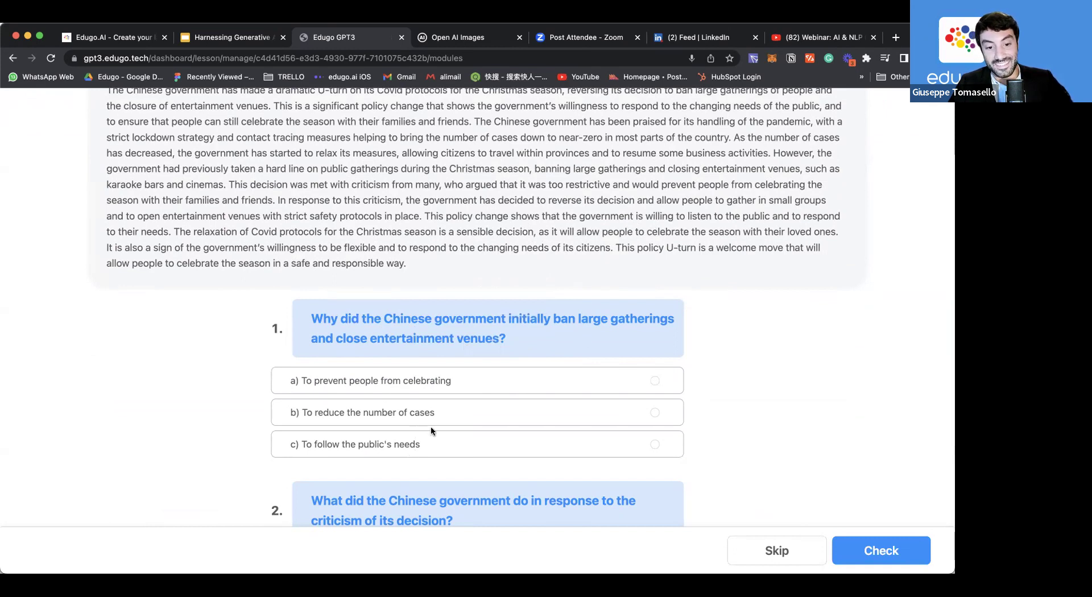
click(447, 416)
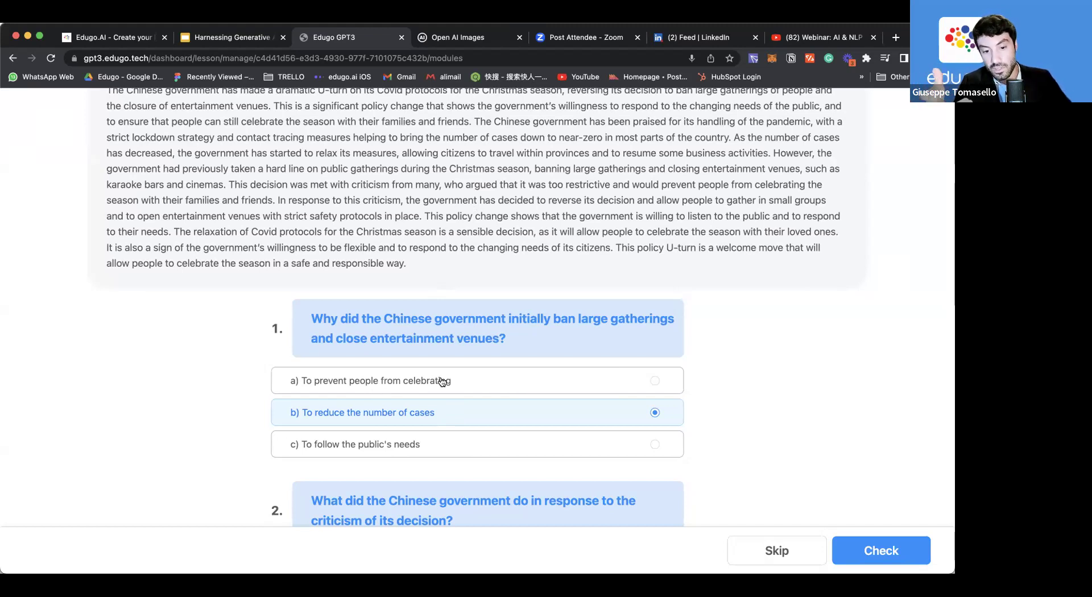
scroll(703, 493, down, 1)
scroll(703, 493, down, 5)
click(654, 442)
scroll(592, 451, down, 5)
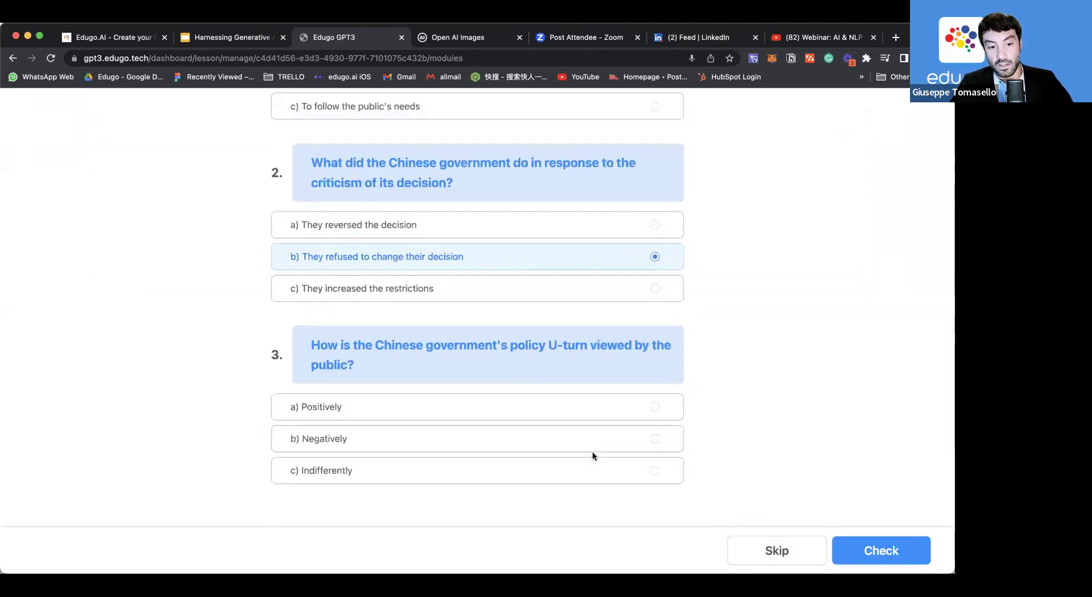
click(588, 442)
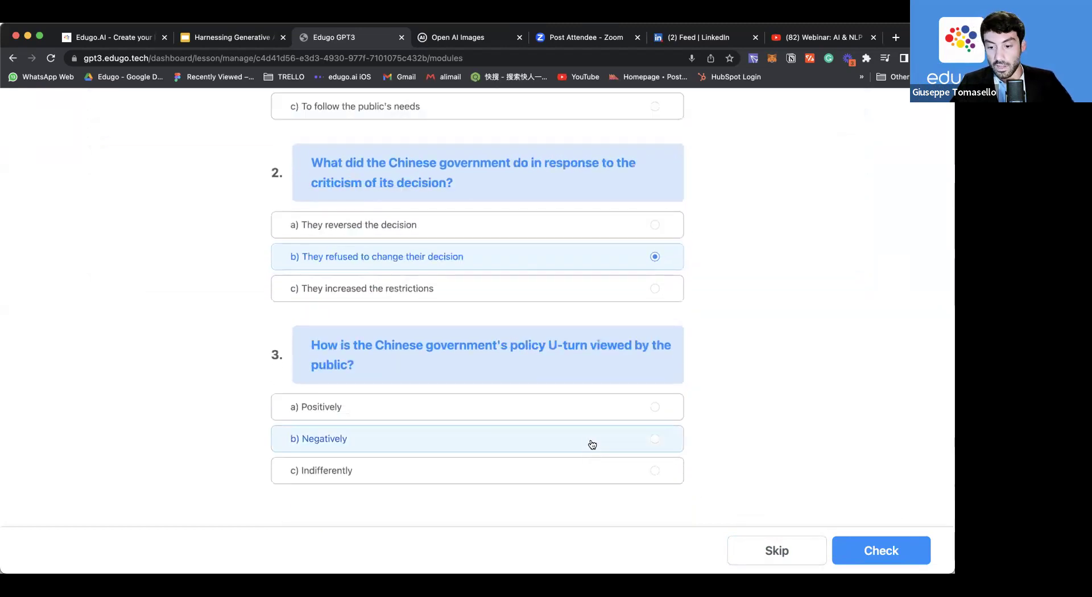
Check the Multiple choice answers, review the corrections and go on to the True or false activity.
click(872, 550)
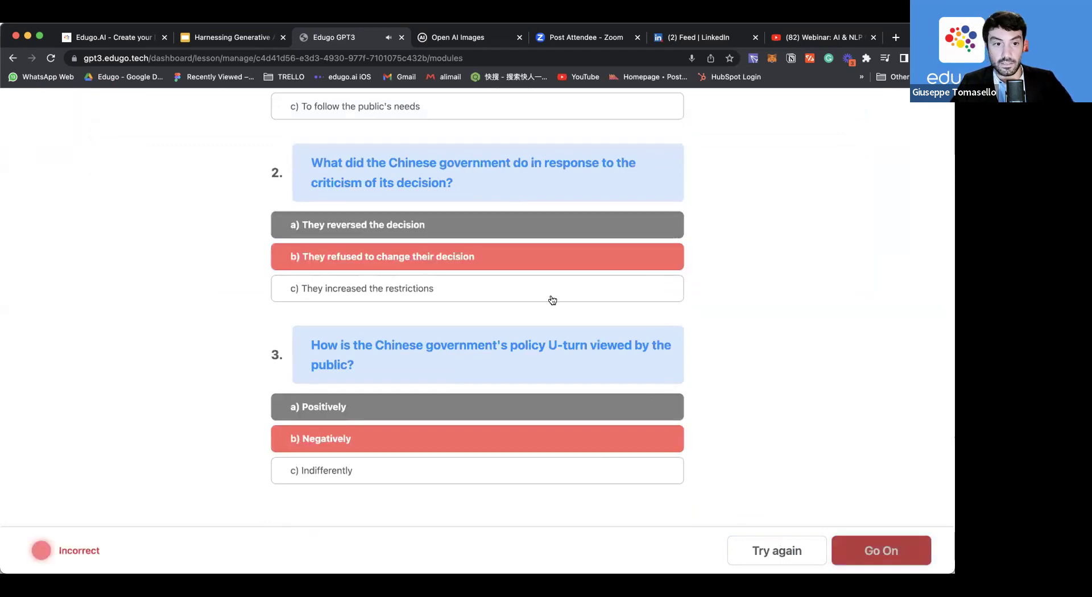
scroll(549, 297, up, 3)
scroll(677, 306, up, 1)
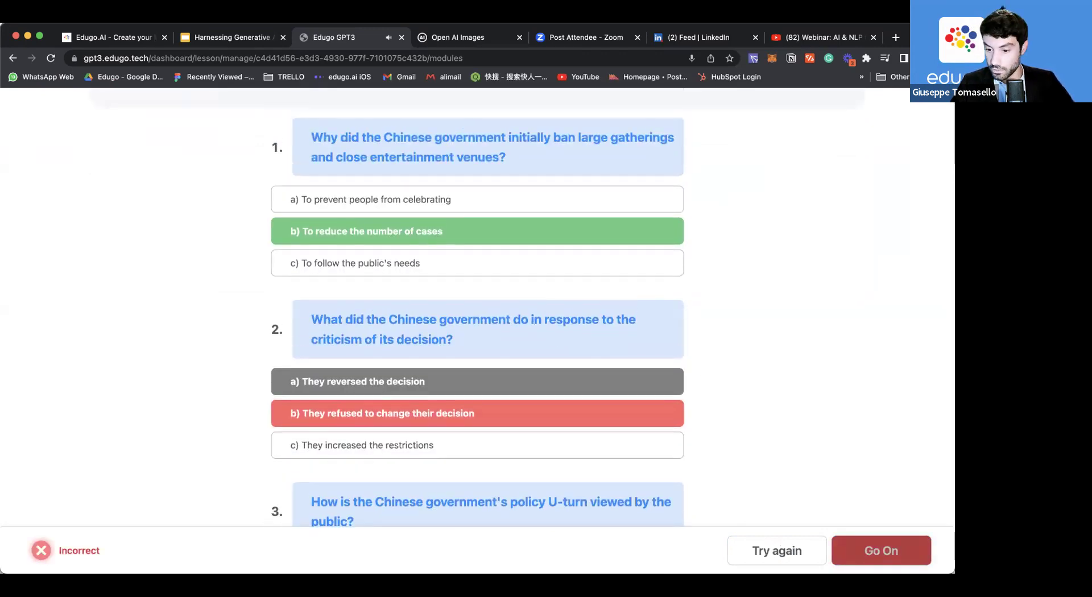
click(870, 561)
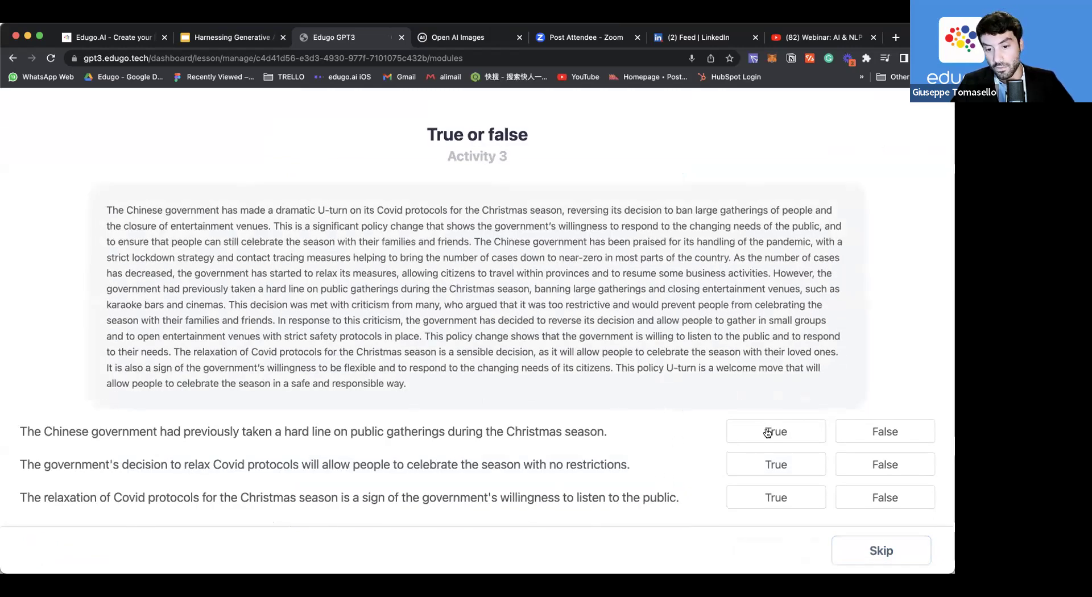
Skip True or false, move the sentence about the government's willingness to listen up one place, and leave the ordering activity.
click(855, 549)
scroll(546, 502, down, 3)
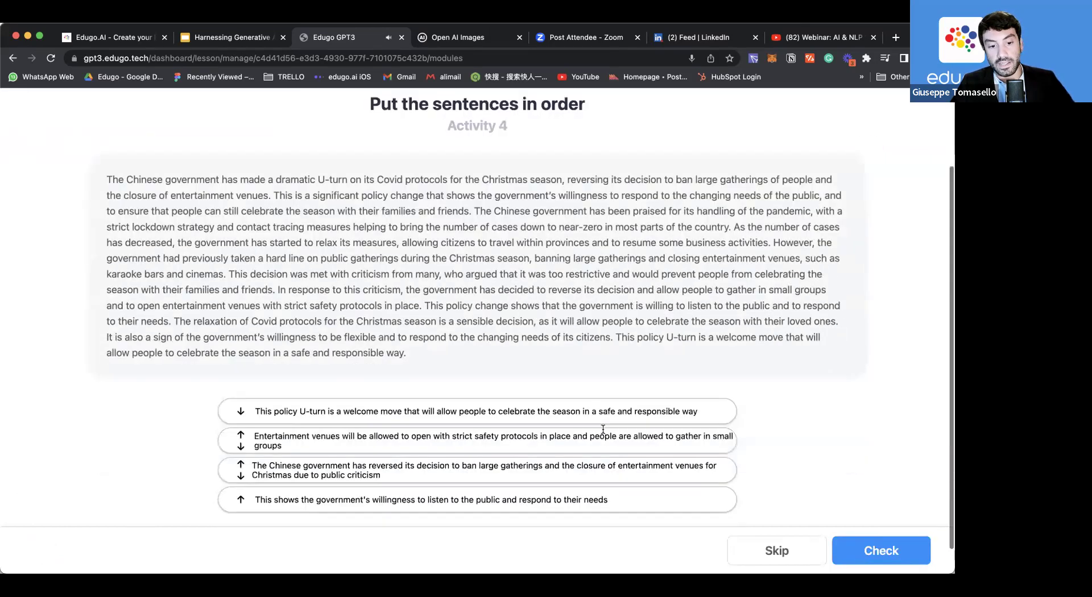
drag(546, 502, 493, 469)
drag(439, 404, 504, 473)
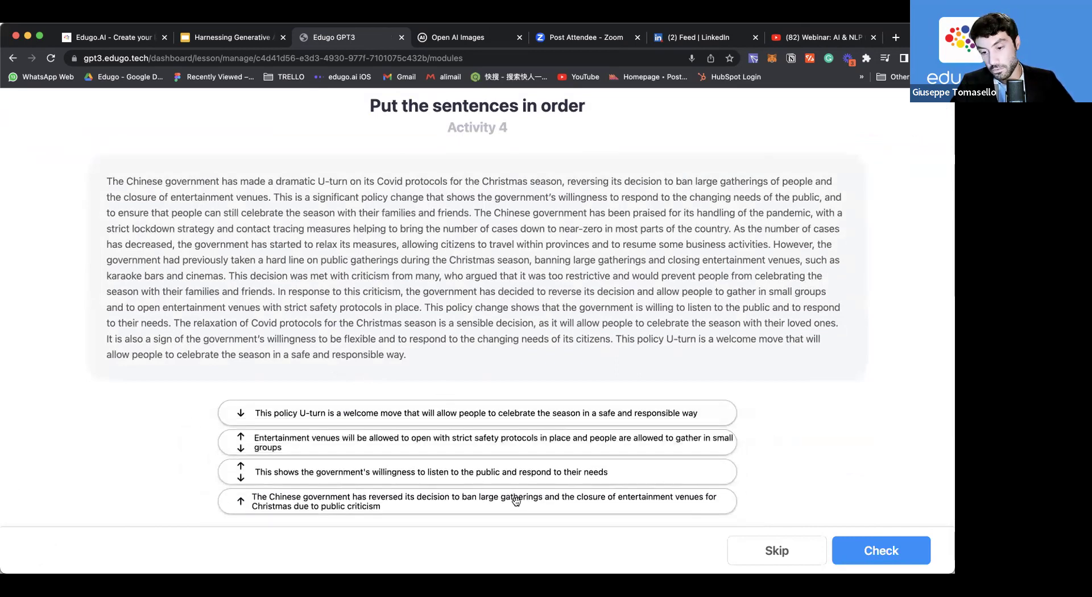
click(817, 561)
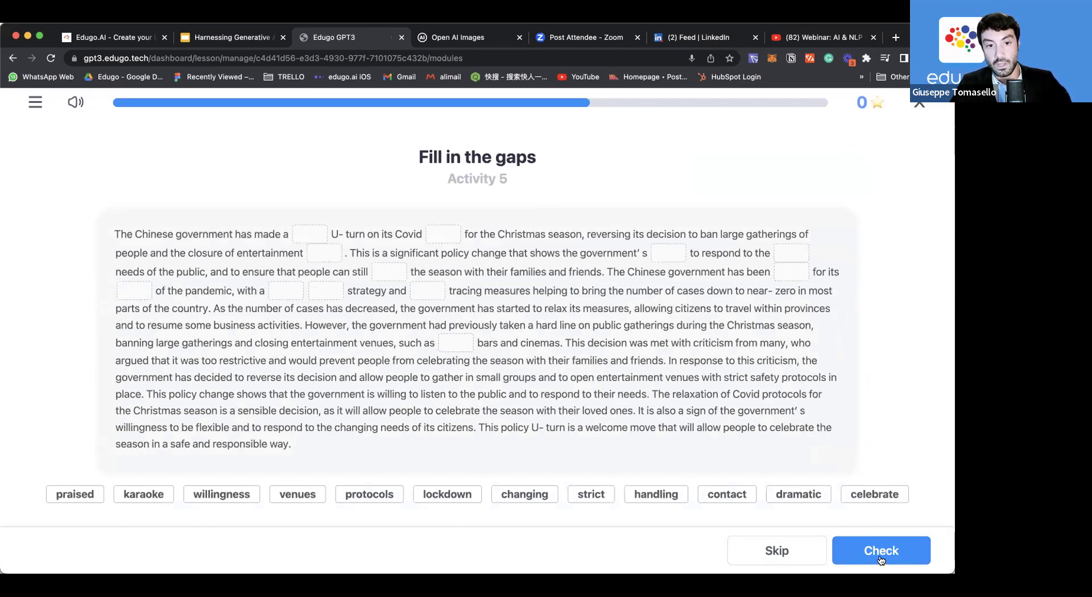
Skip Fill in the gaps, select lockdown in Link the sentences, and skip on to the exercise results.
click(800, 552)
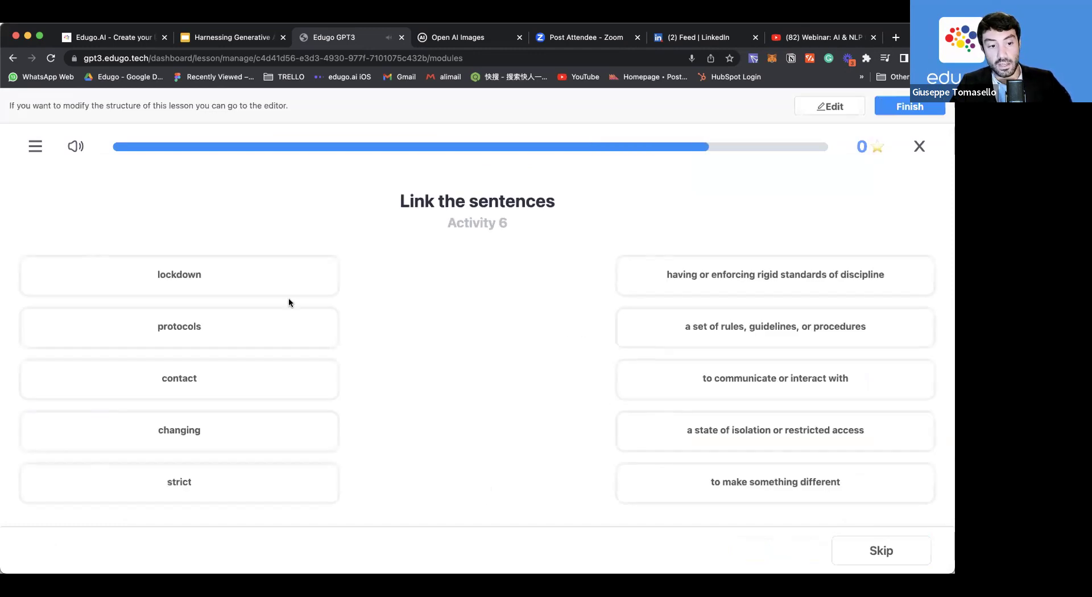
click(272, 281)
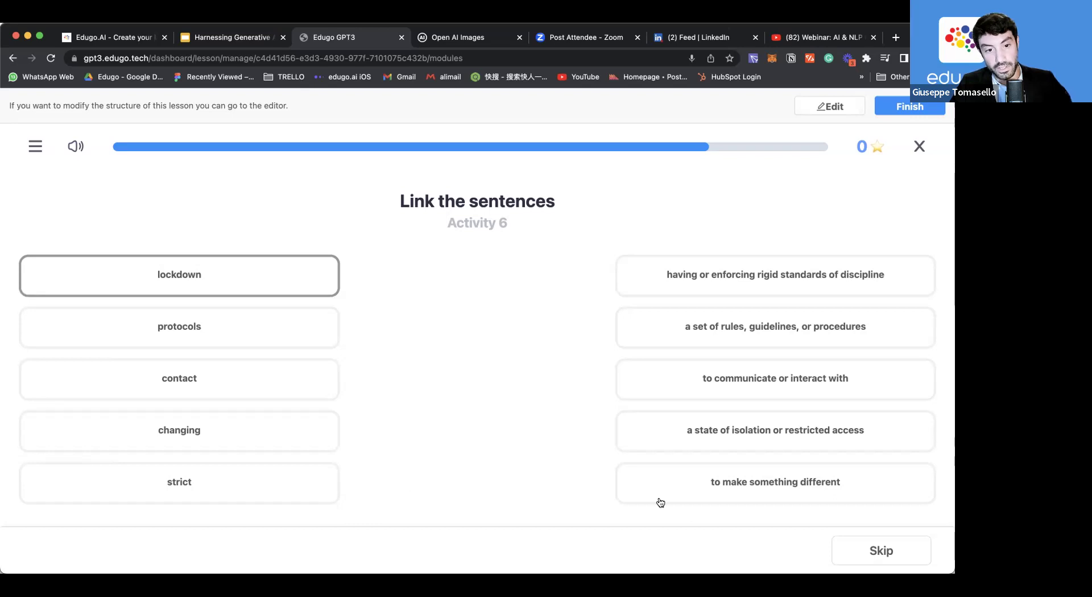
click(876, 562)
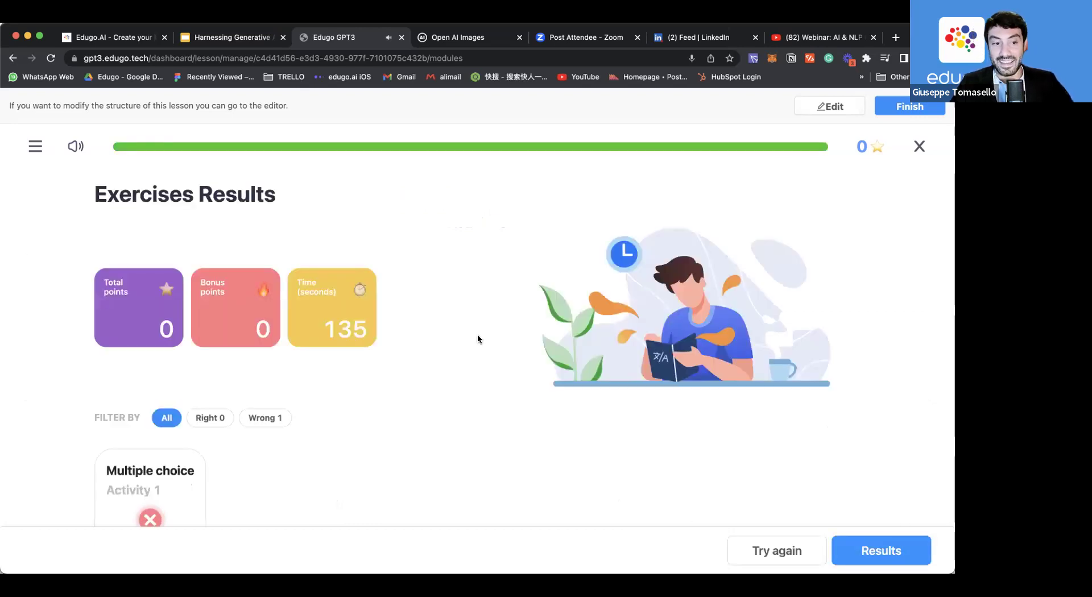
Review the corrected Multiple choice activity in the exercise results and open the overall lesson results.
scroll(477, 336, down, 1)
click(163, 445)
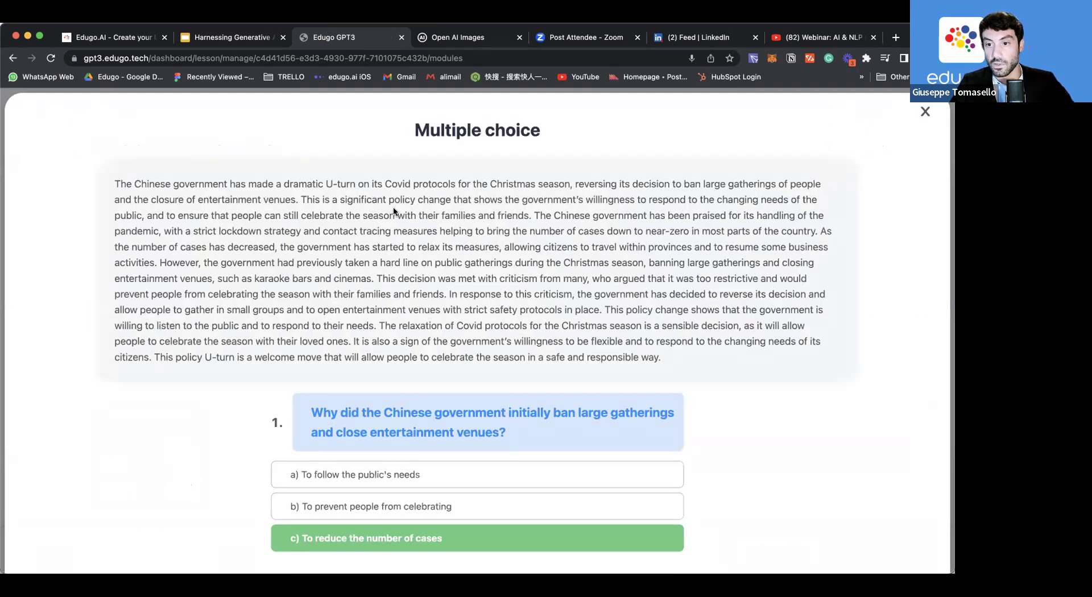
click(925, 113)
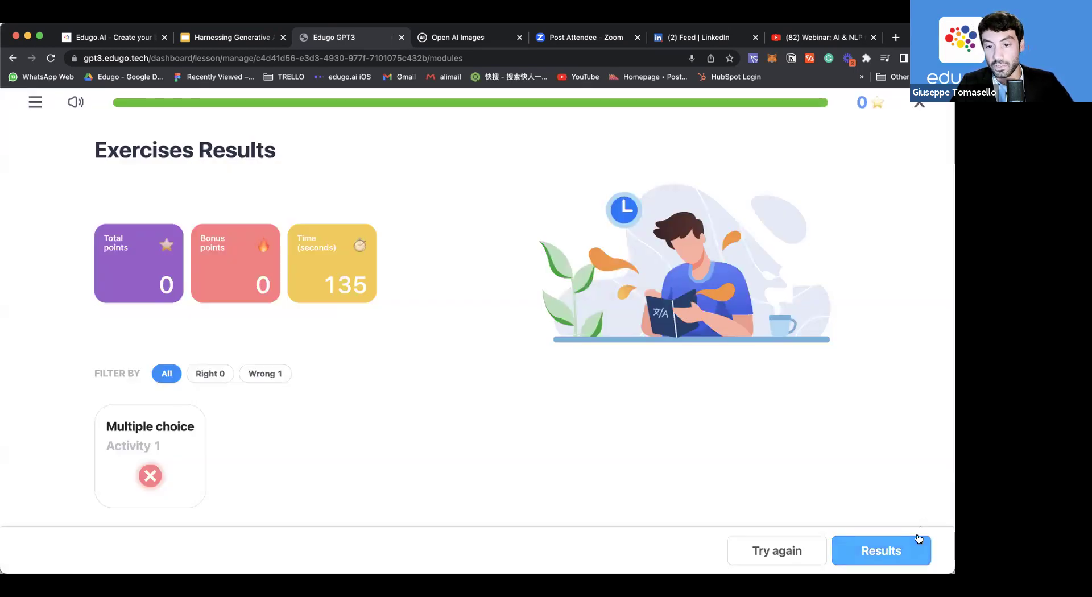
click(917, 543)
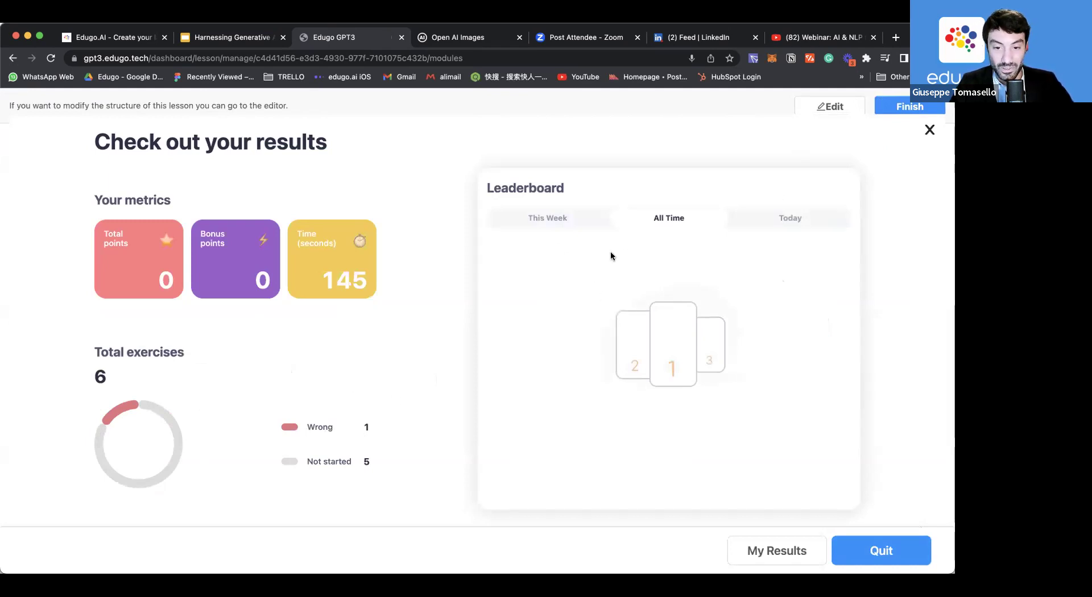
Finish the lesson and copy the share link of "Celebrating the Christmas Season Safely" from the lessons list.
click(920, 107)
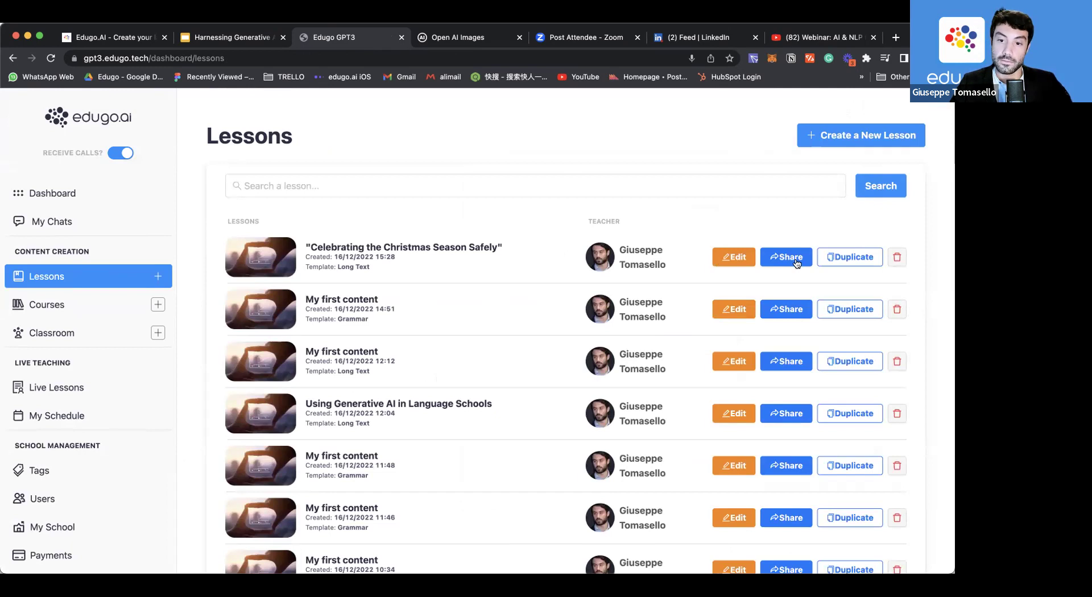
click(779, 259)
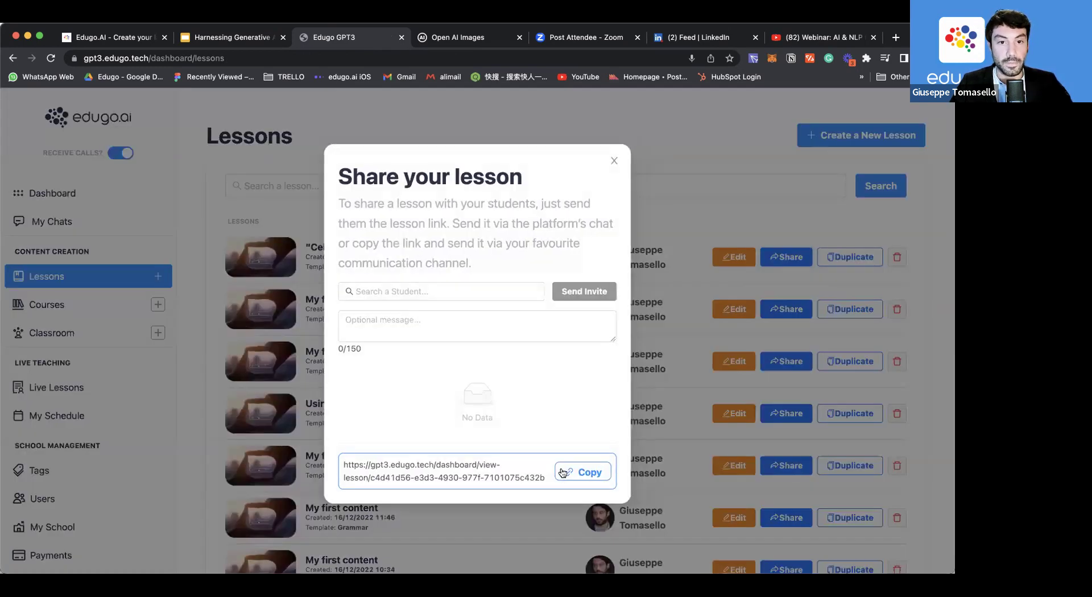
click(580, 472)
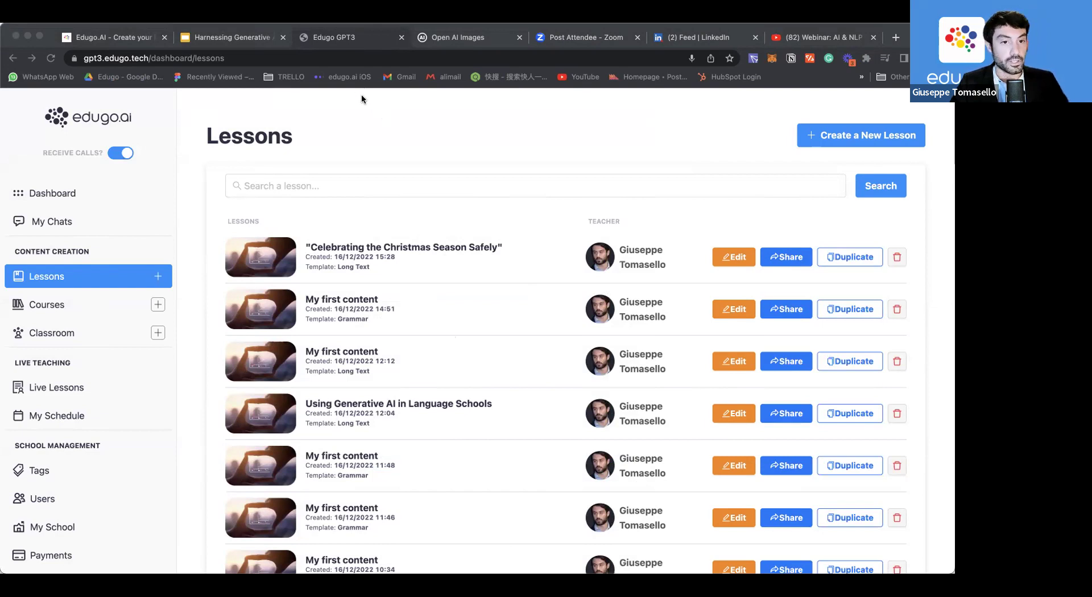
Switch to the Harnessing Generative AI presentation in Google Slides and show slide 13 on amplifying, extending and scaling human interaction.
click(223, 36)
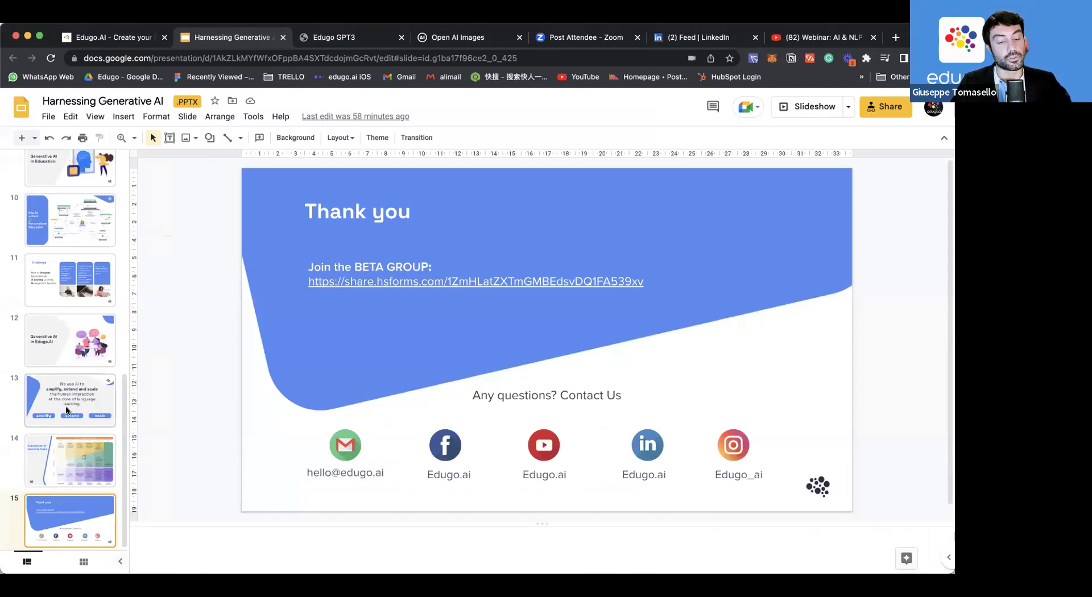
click(66, 410)
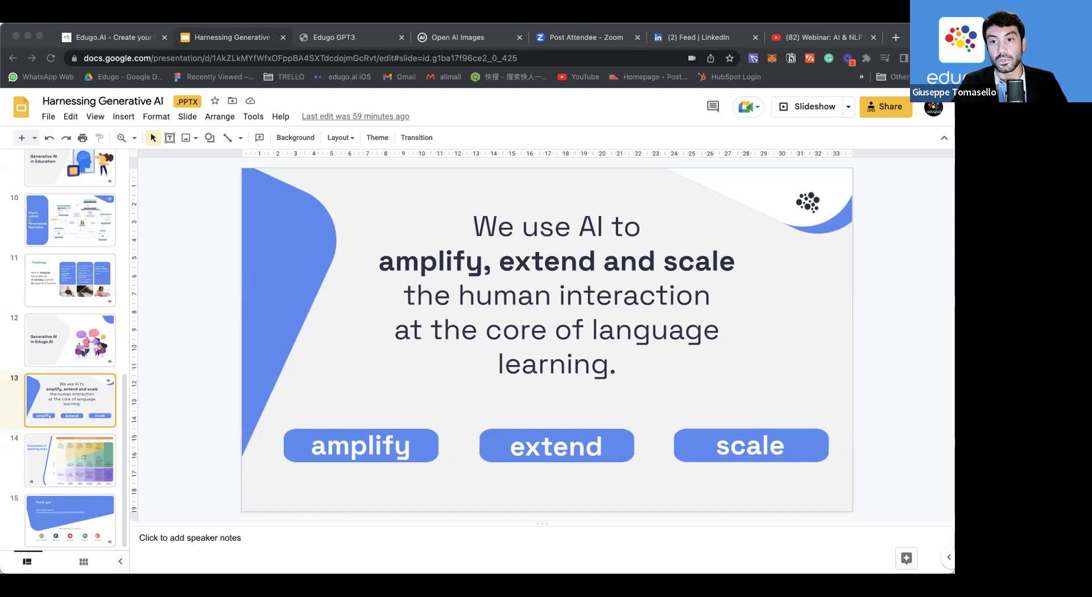
Open english.edugo.tech in a new browser tab and go to the school's dashboard.
click(895, 38)
text(english.edugo.tech)
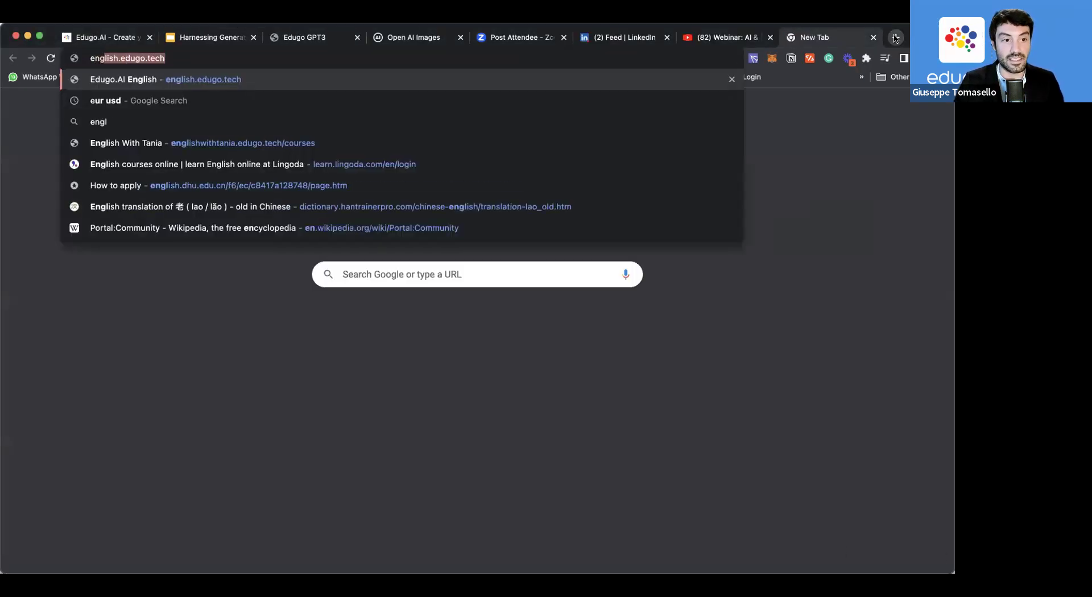
key(Return)
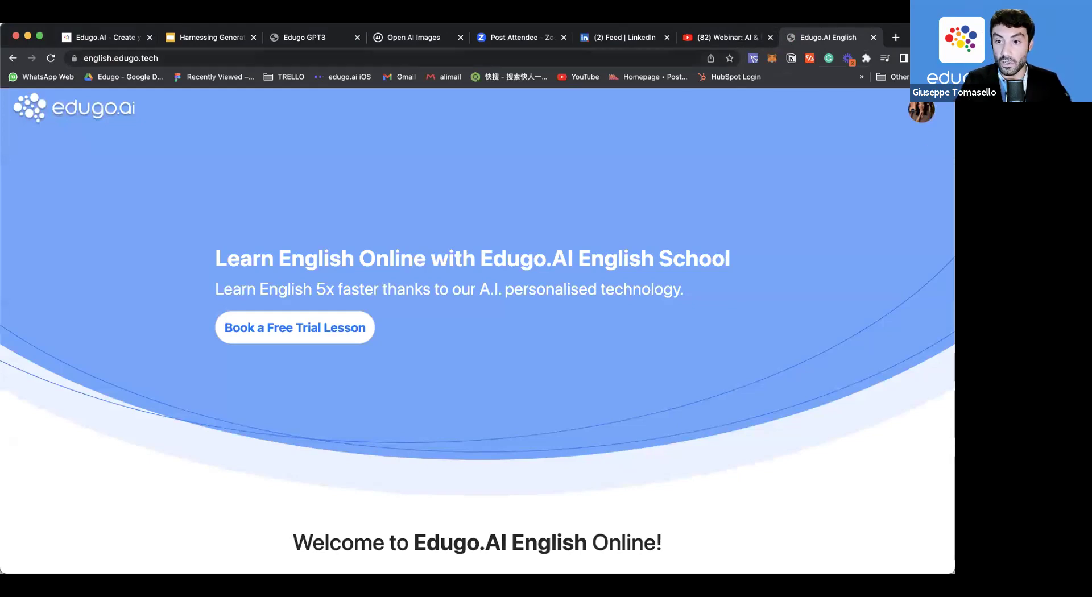
click(926, 111)
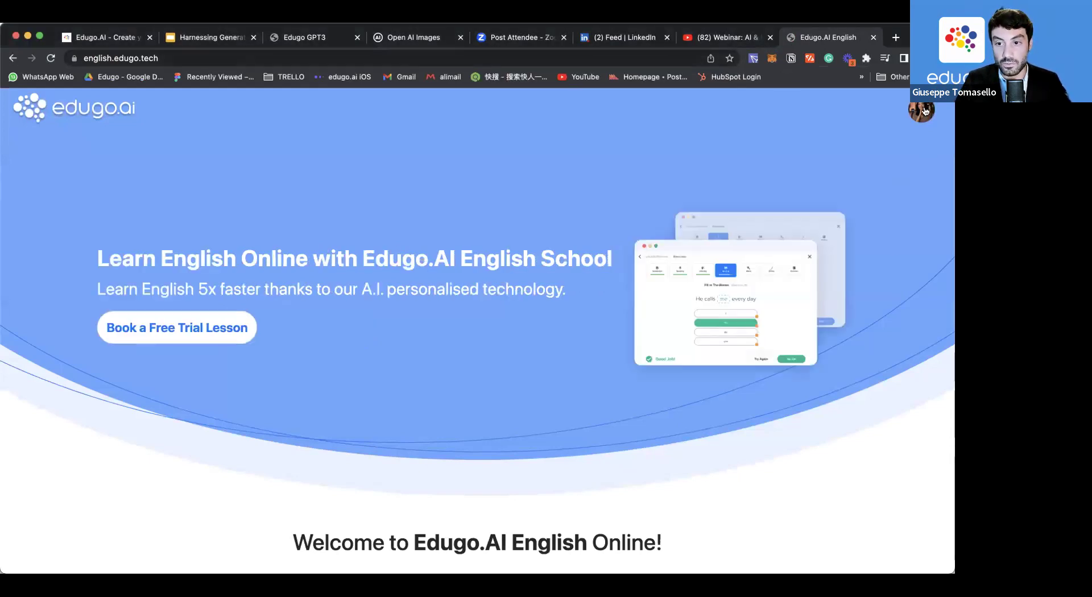
click(926, 111)
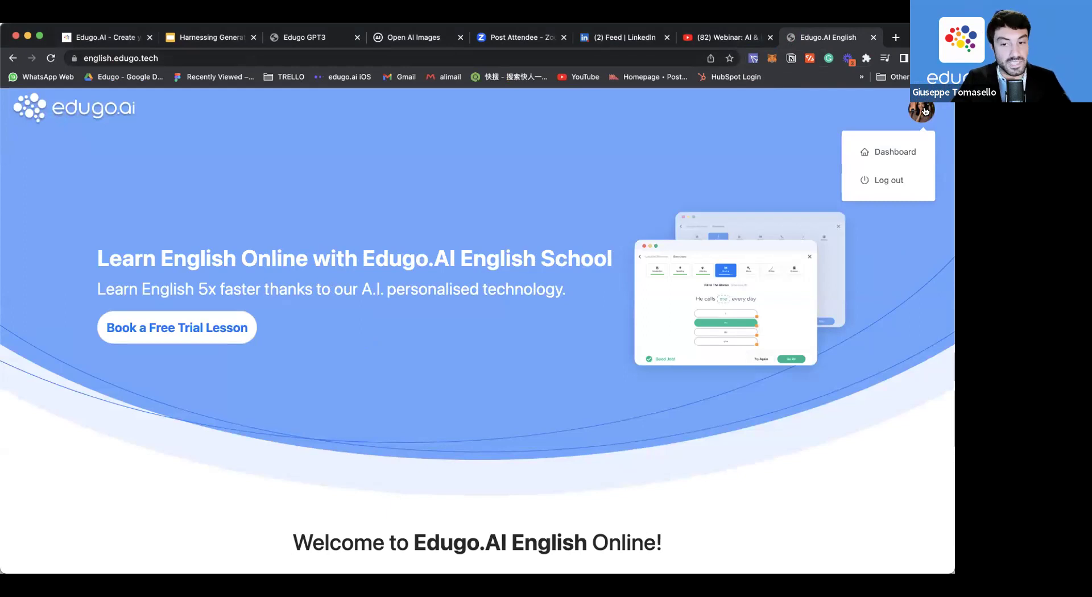
click(879, 150)
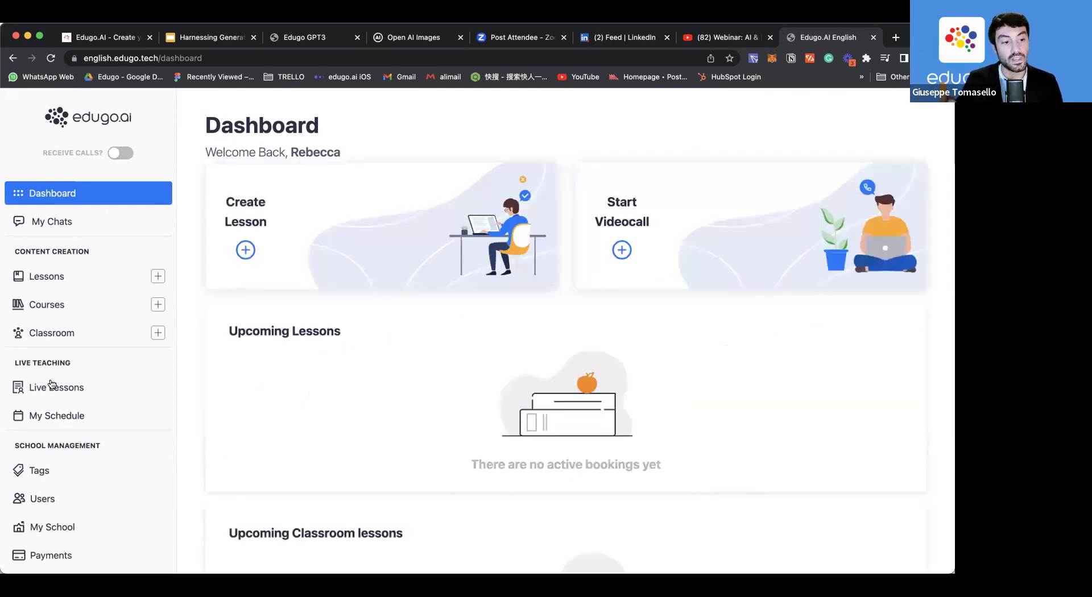
Open the record of the completed live lesson from 22 Sep 2022 and play its video.
click(52, 386)
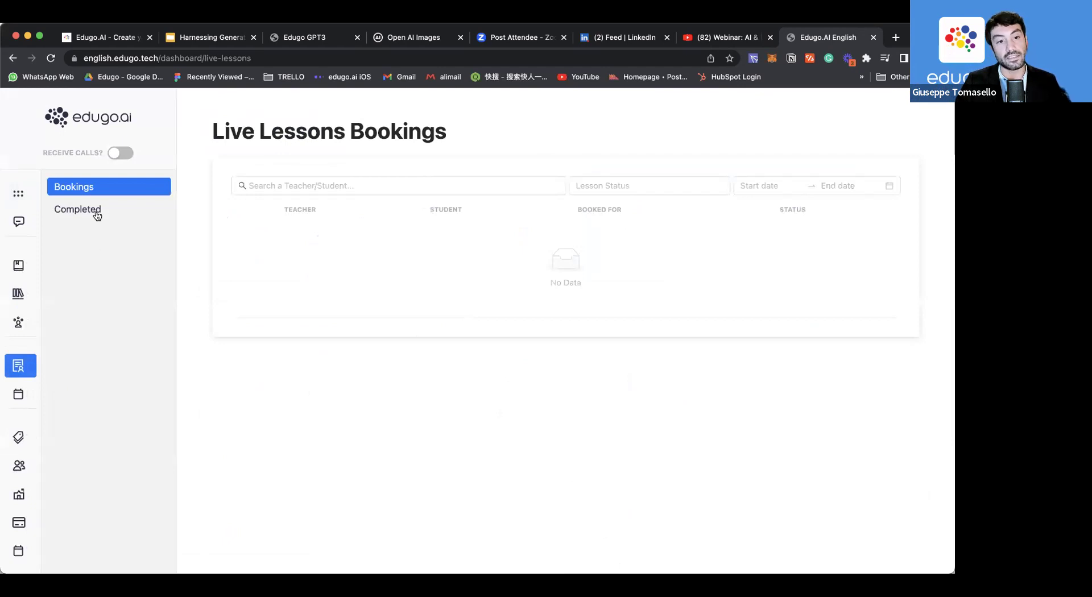
click(98, 212)
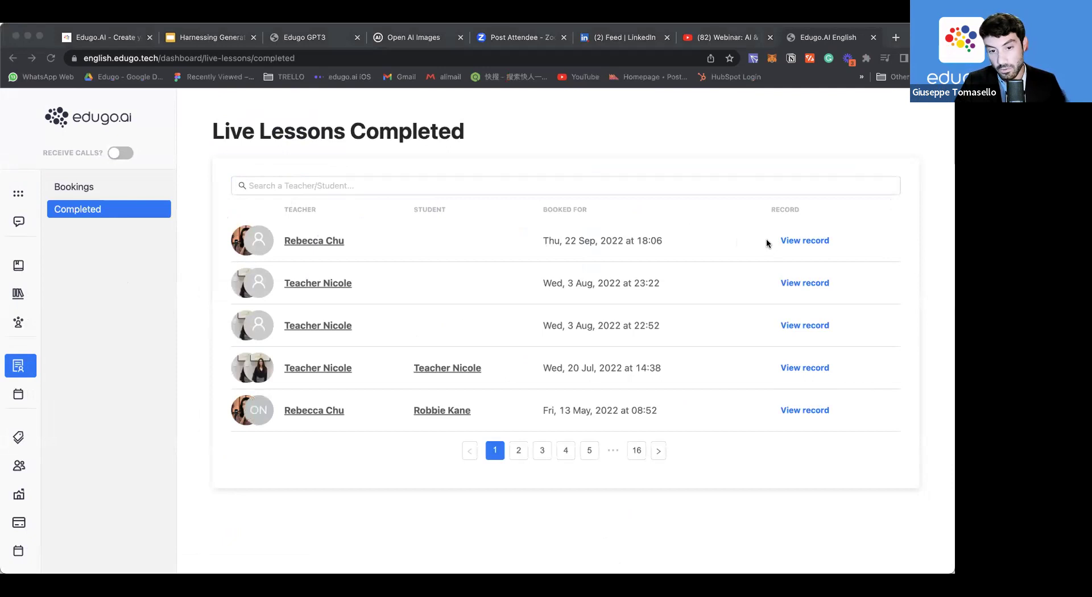
click(816, 244)
click(816, 243)
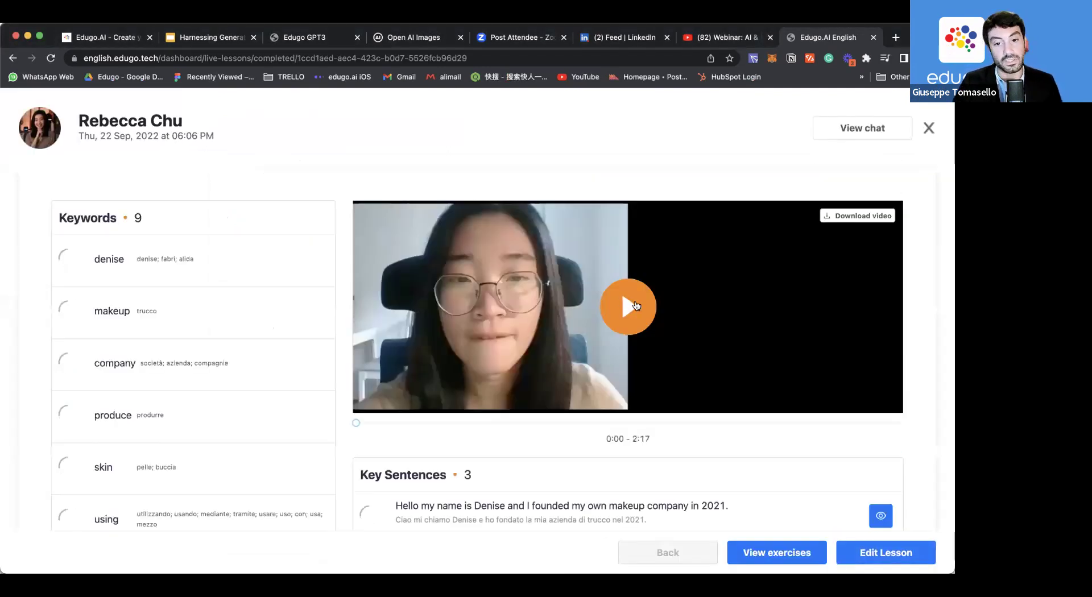
click(638, 307)
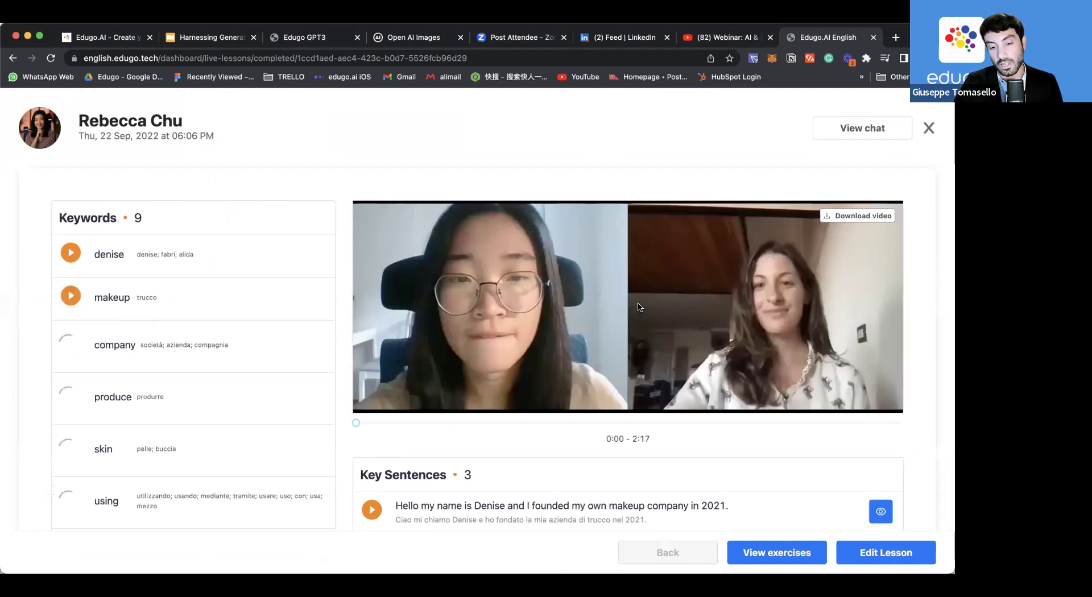
Play a few seconds of the live lesson recording, pause it, and review the extracted keywords and key sentences.
click(674, 270)
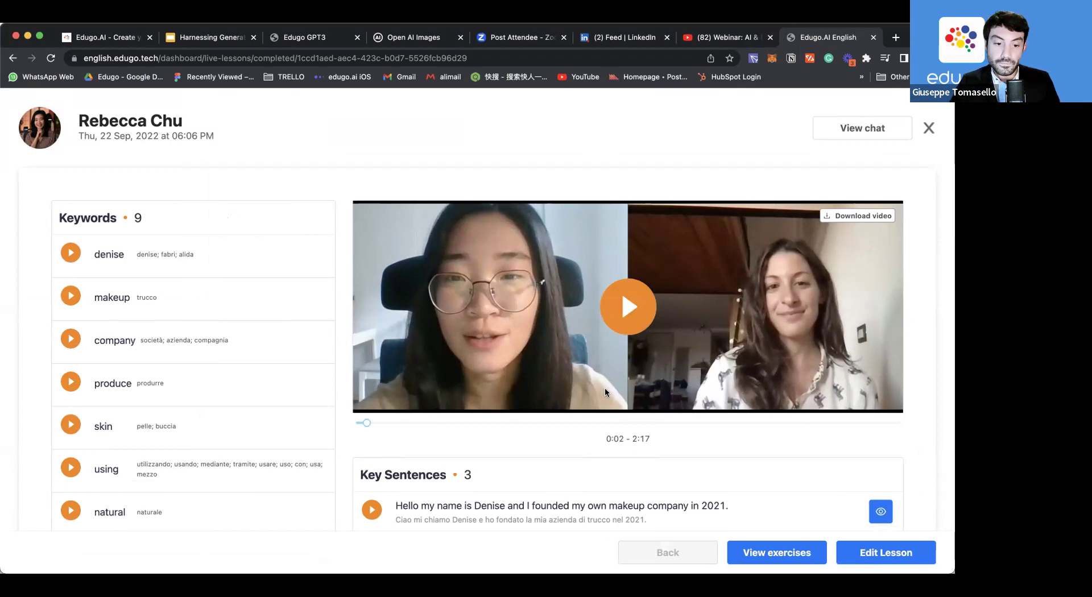
scroll(608, 394, down, 3)
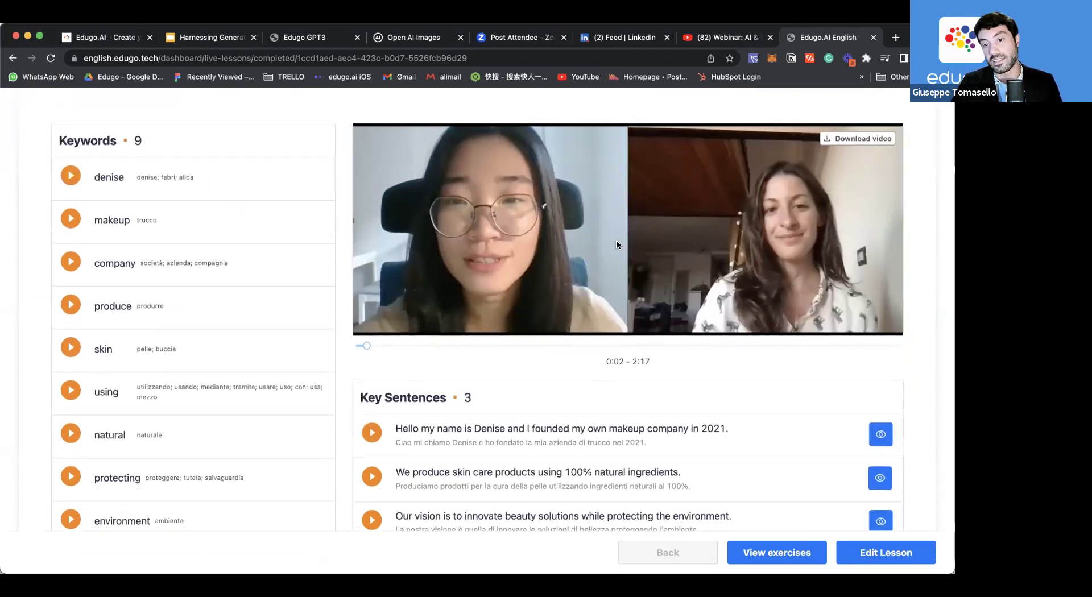
click(616, 245)
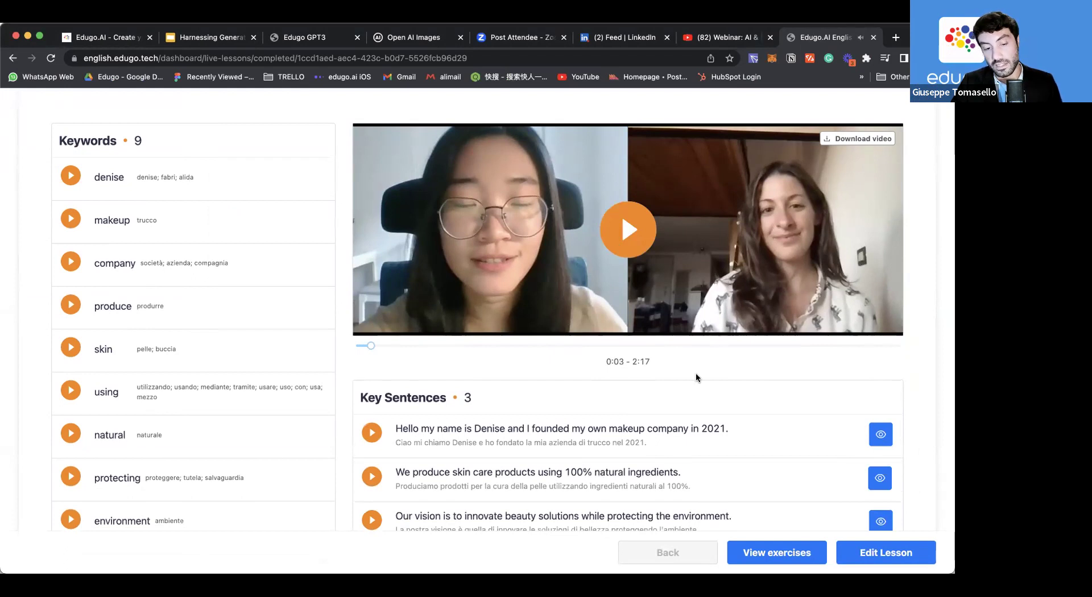
scroll(691, 371, down, 1)
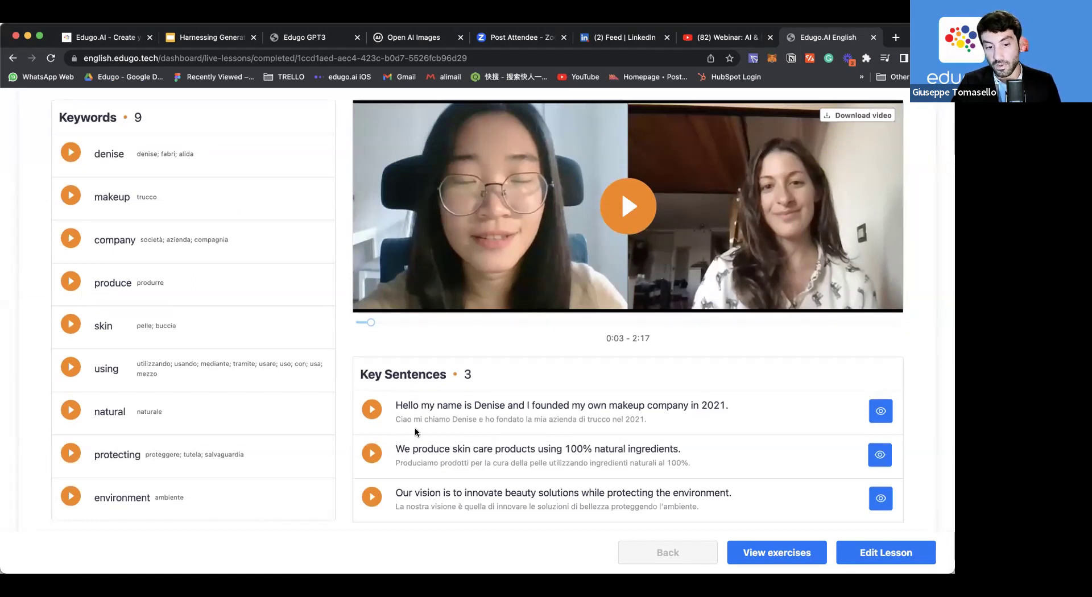
Open the recorded lesson for editing, play the first sentence's video clip, and review the sentences with their translations and keywords.
click(893, 550)
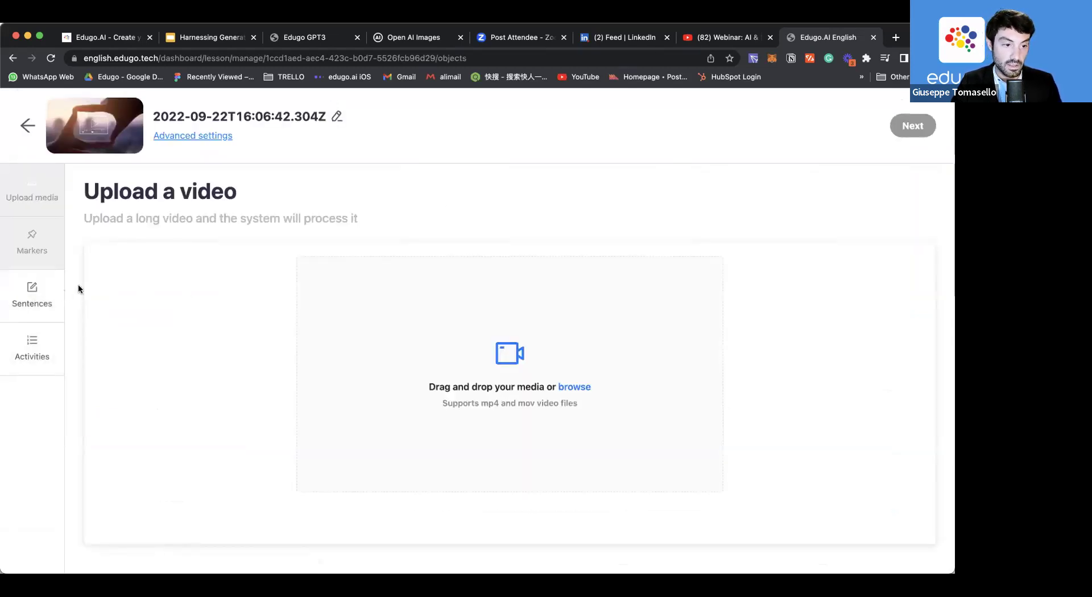
click(60, 291)
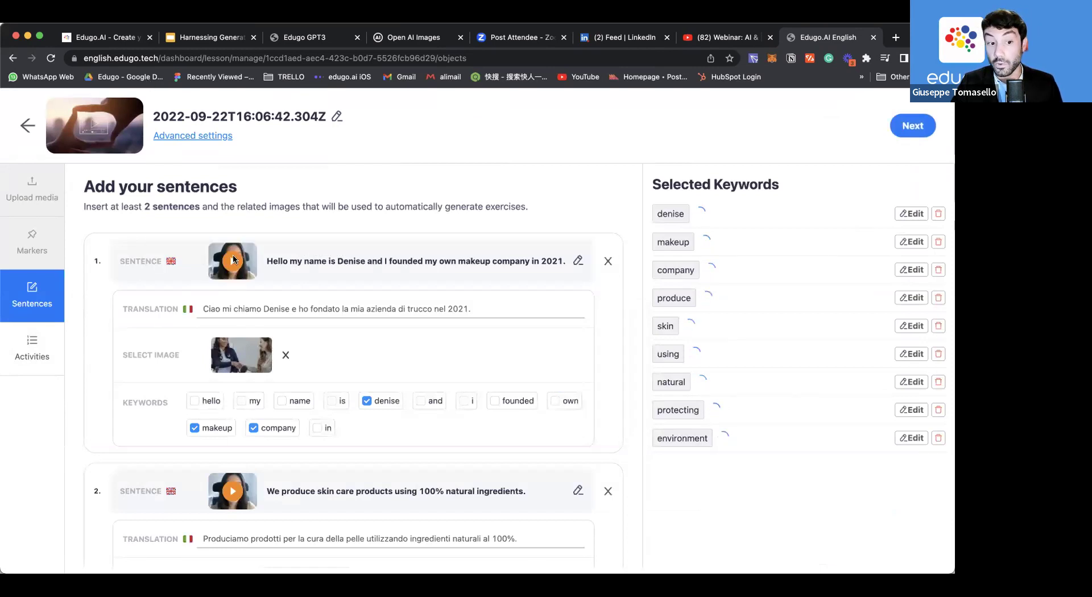
click(233, 263)
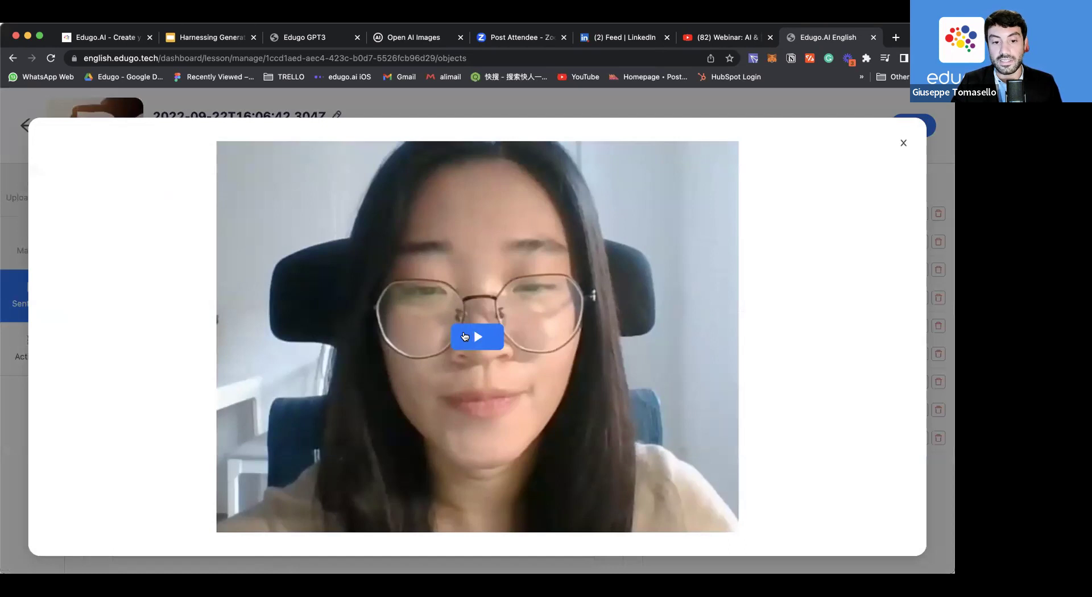
click(467, 334)
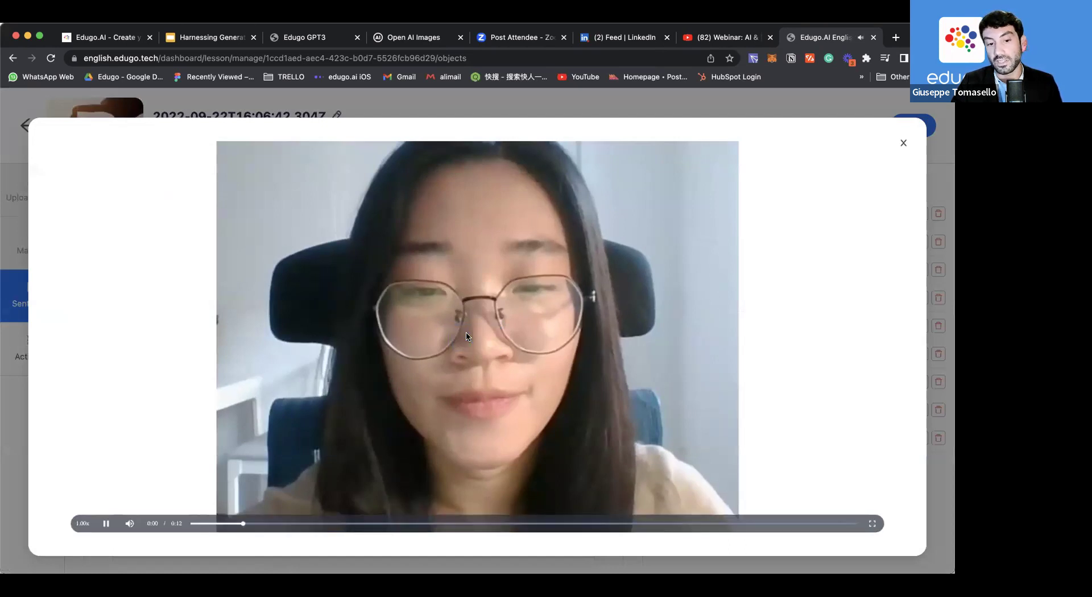
click(517, 292)
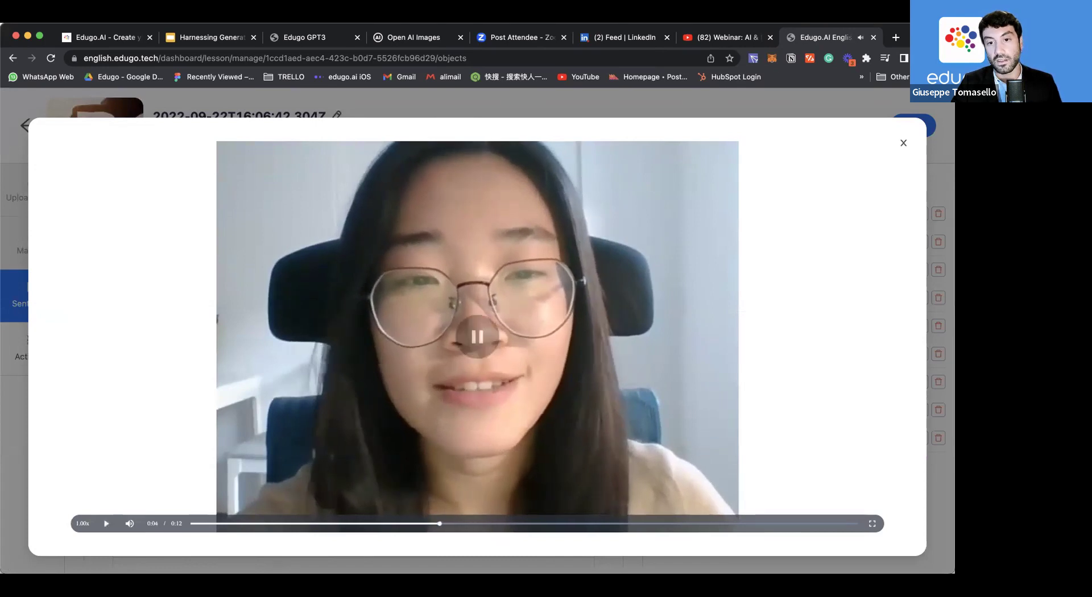
click(904, 144)
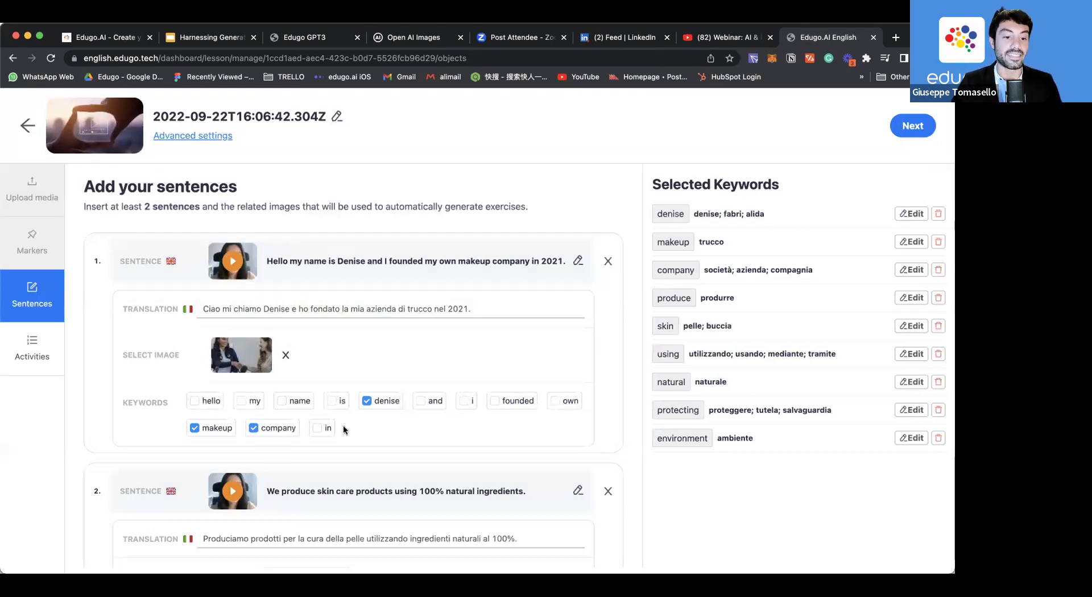
scroll(343, 425, down, 8)
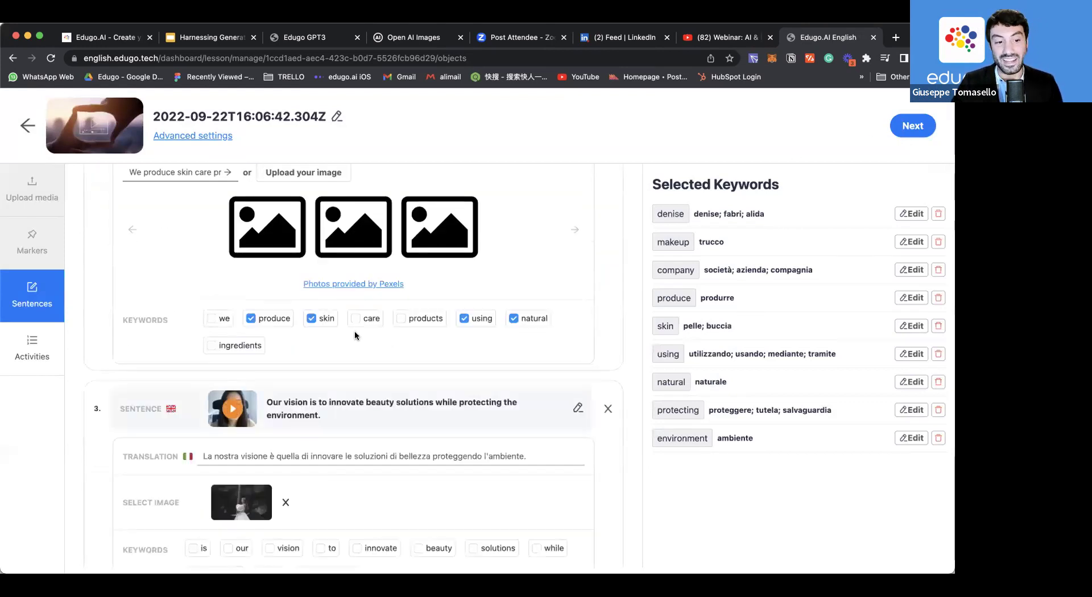
Show the lesson's generated activities and preview the second Write the word exercise and a Choose what you hear exercise.
click(33, 351)
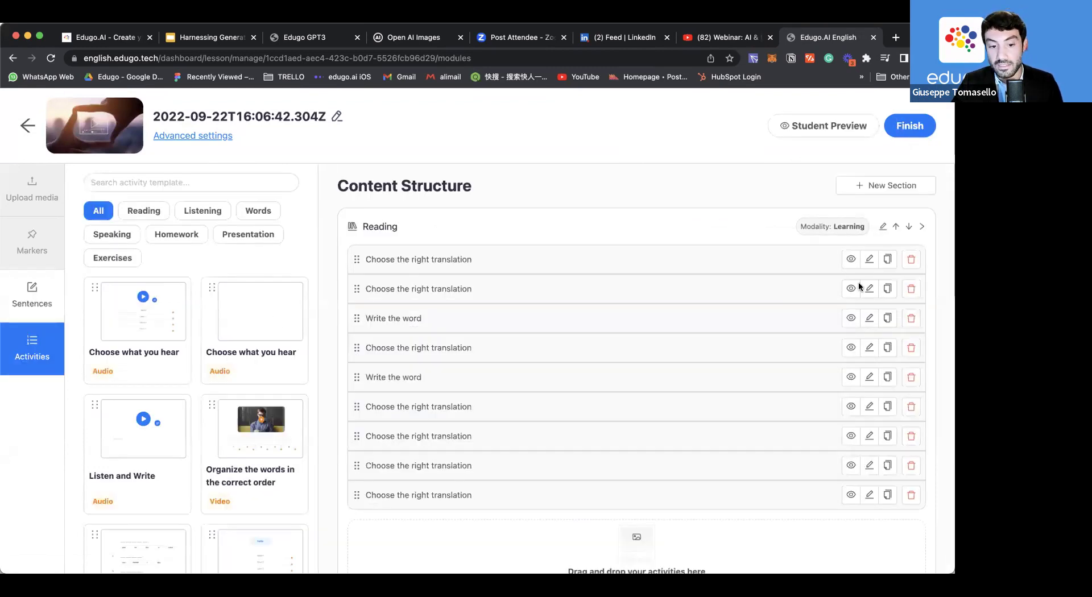
click(851, 378)
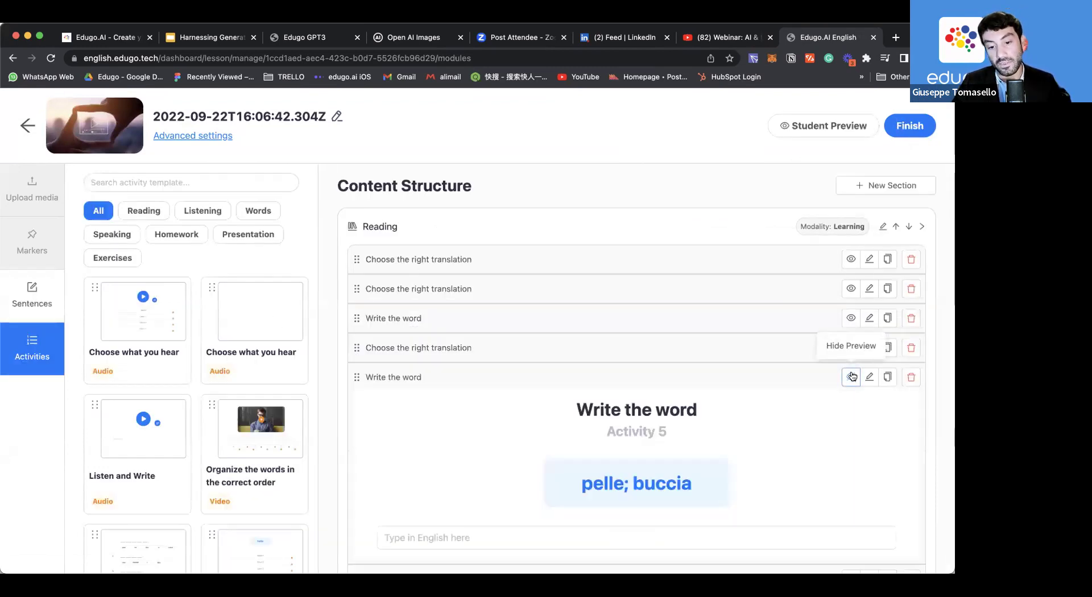
scroll(846, 398, down, 10)
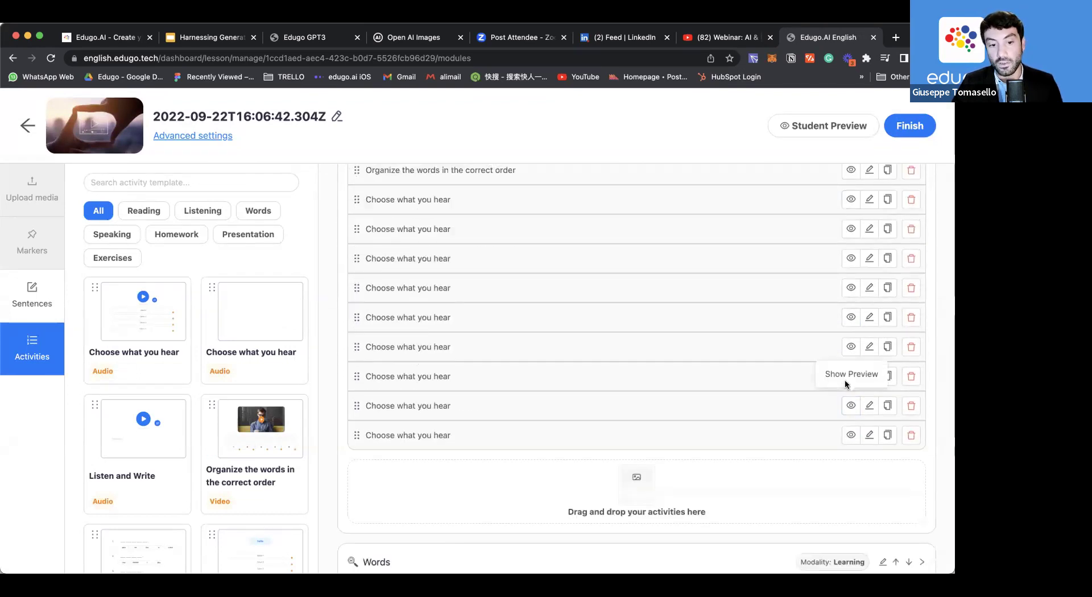
click(848, 347)
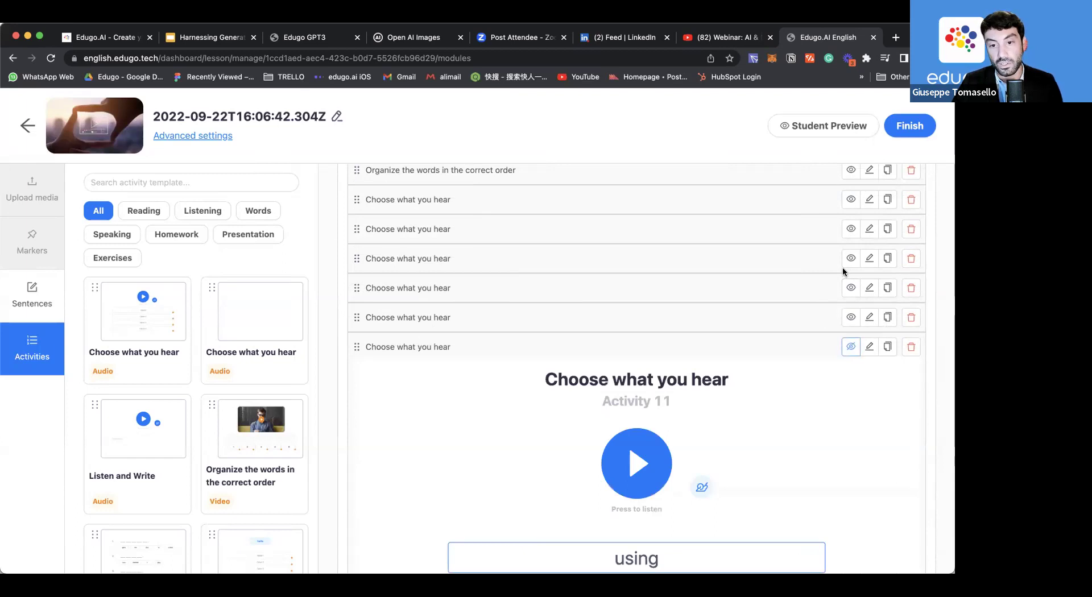
scroll(651, 295, down, 10)
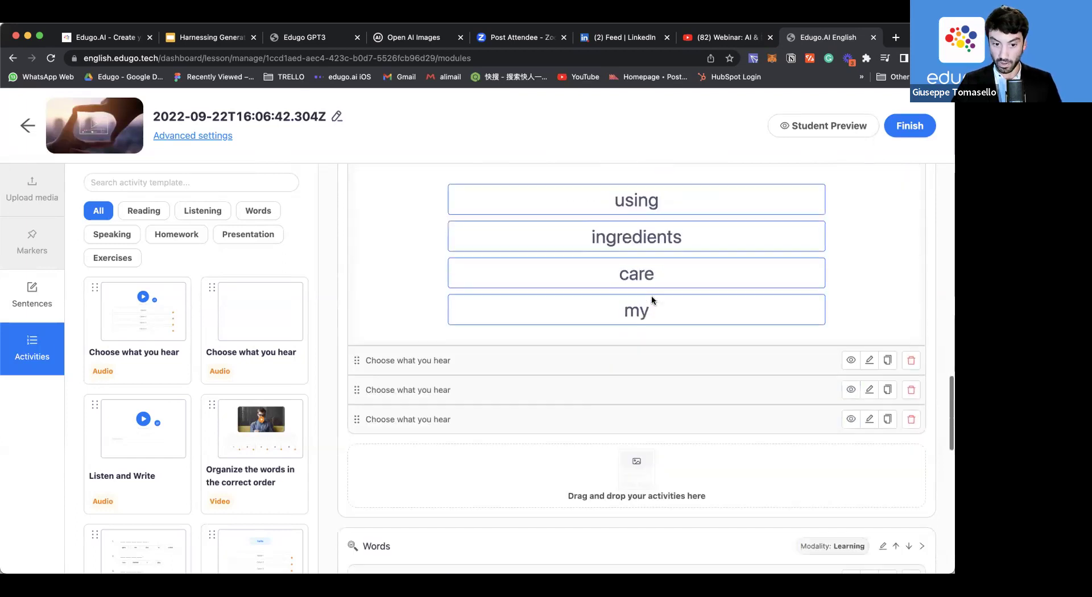
scroll(651, 295, down, 5)
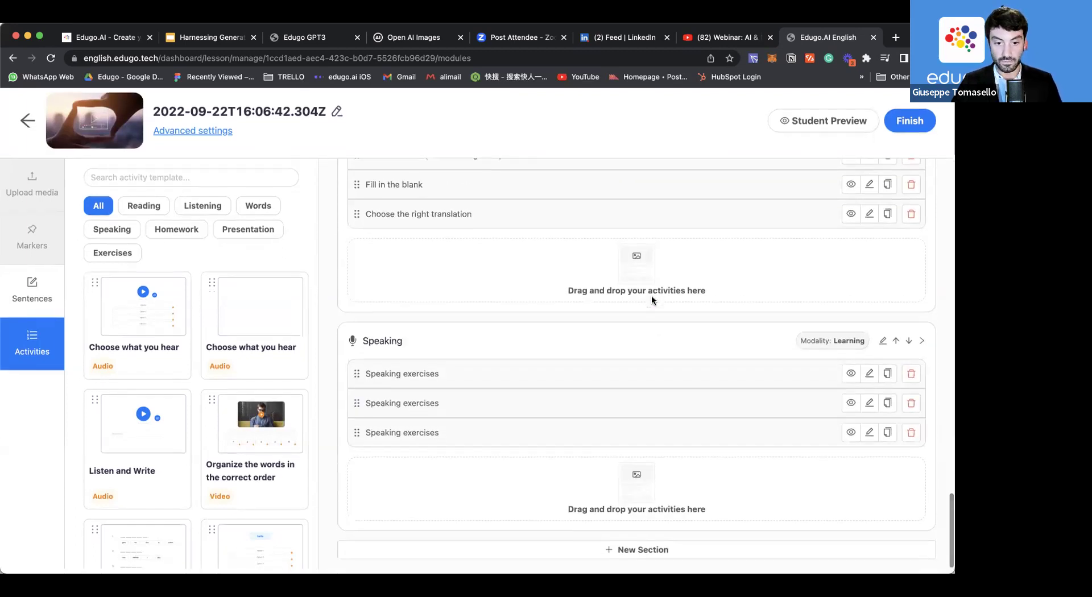
Preview the first exercise in the Speaking section and briefly play its video clip.
click(850, 379)
scroll(837, 381, down, 5)
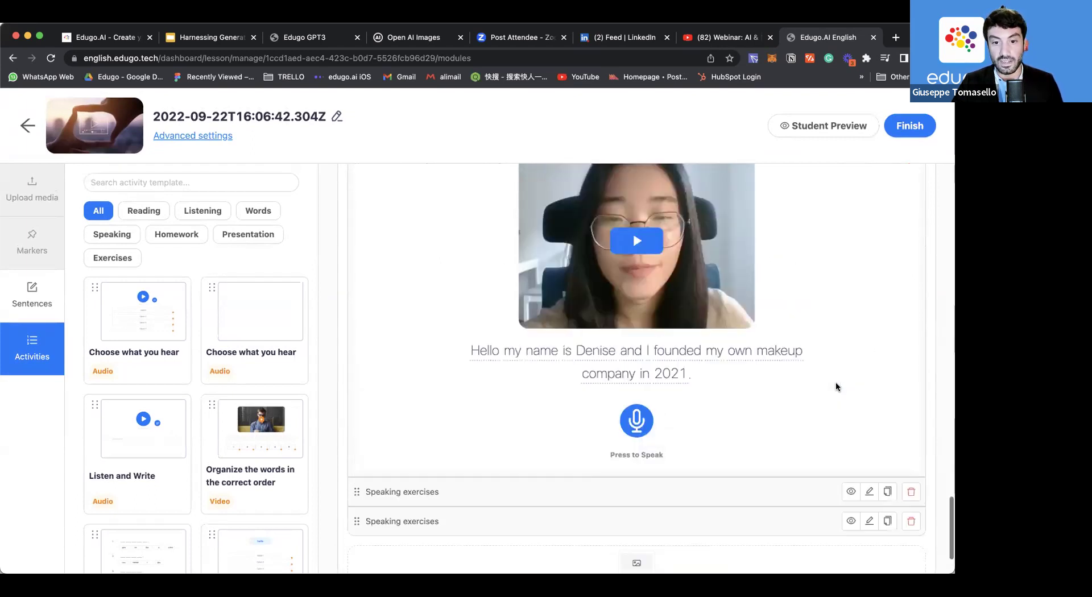
click(636, 240)
click(647, 241)
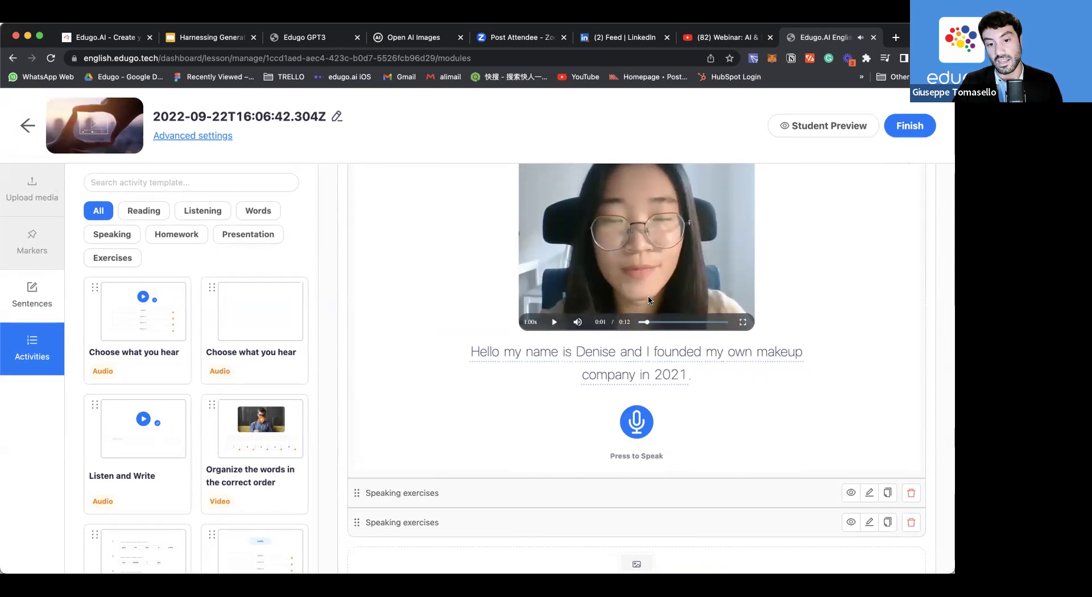
click(690, 353)
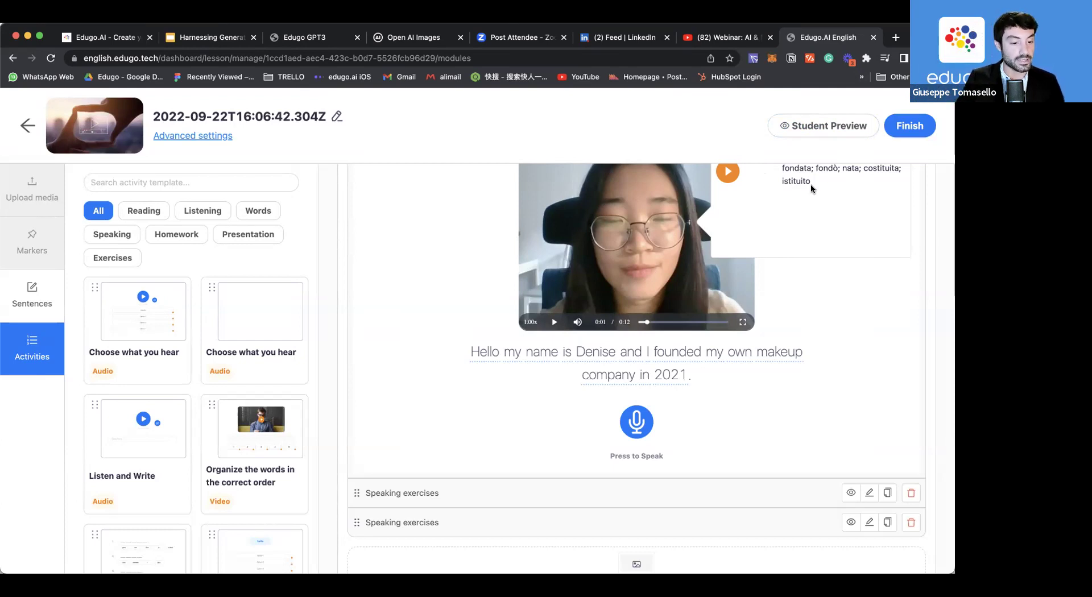
Return to the Harnessing Generative AI presentation in Google Slides and select the "scale" label on slide 13.
click(184, 42)
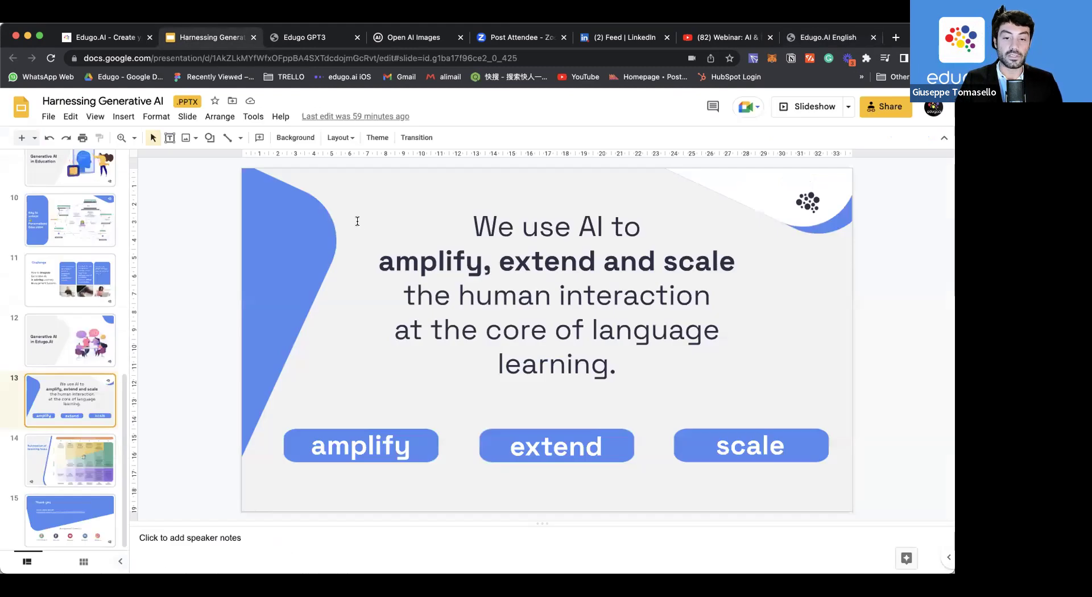
click(771, 445)
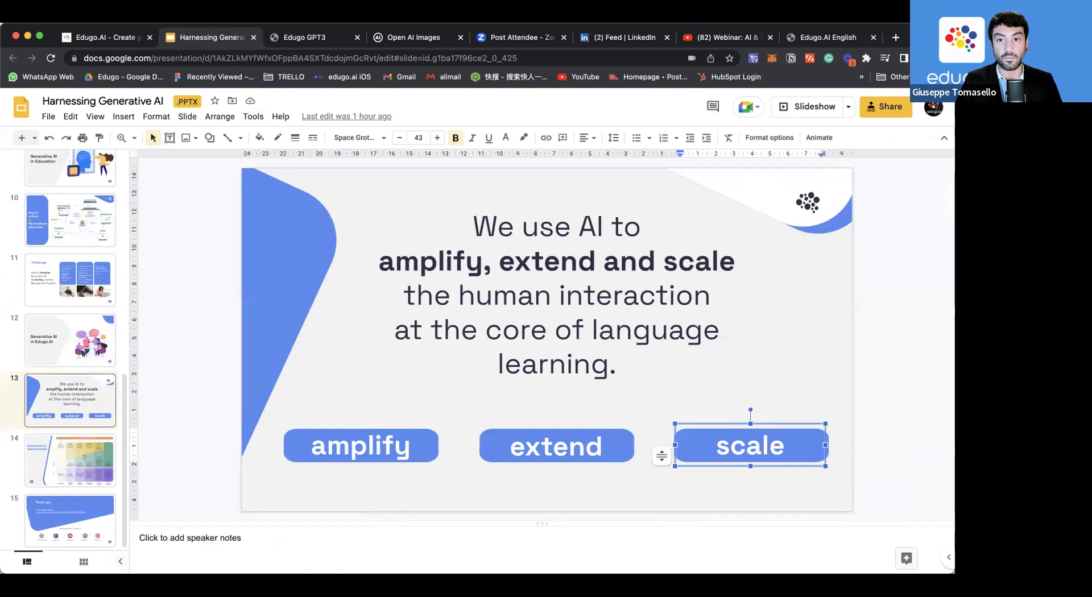
In the Edugo GPT3 dashboard, create a new course with the imported "Celebrating the Christmas Season Safely" lesson and a live lesson.
click(307, 38)
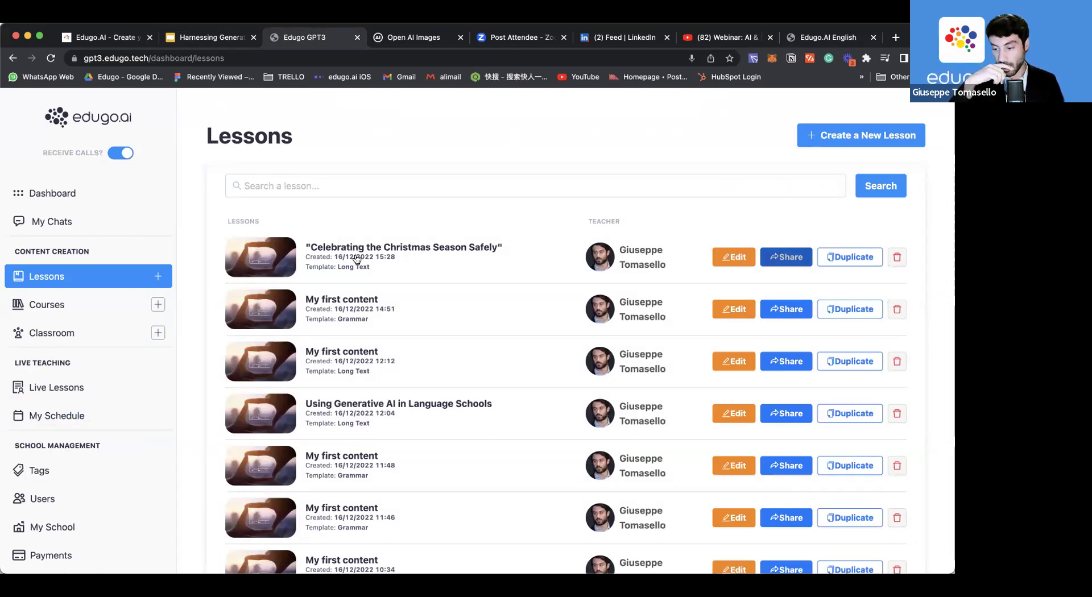
click(91, 305)
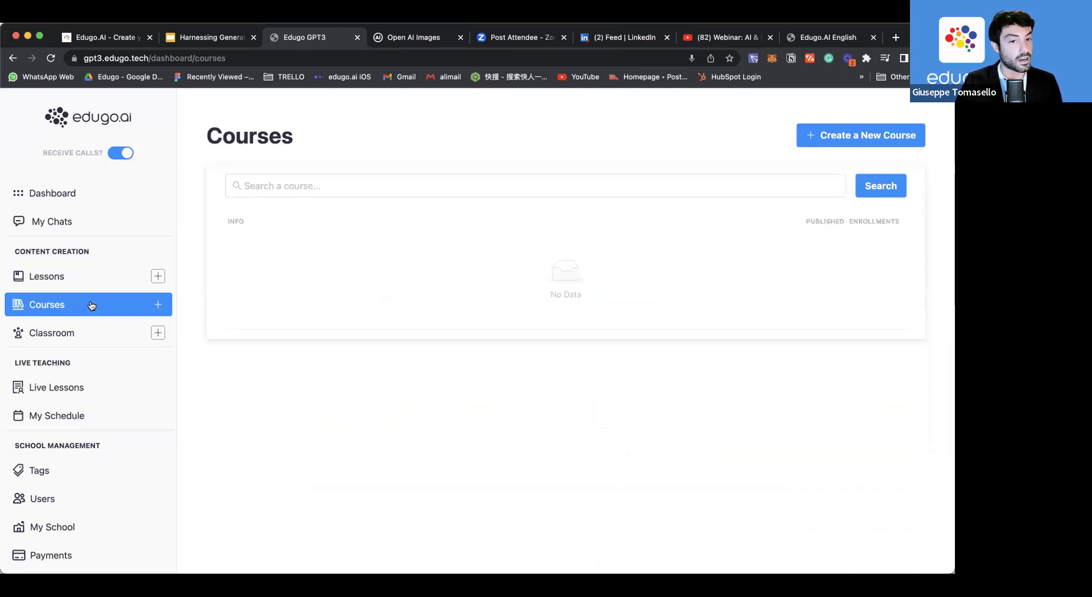
click(802, 143)
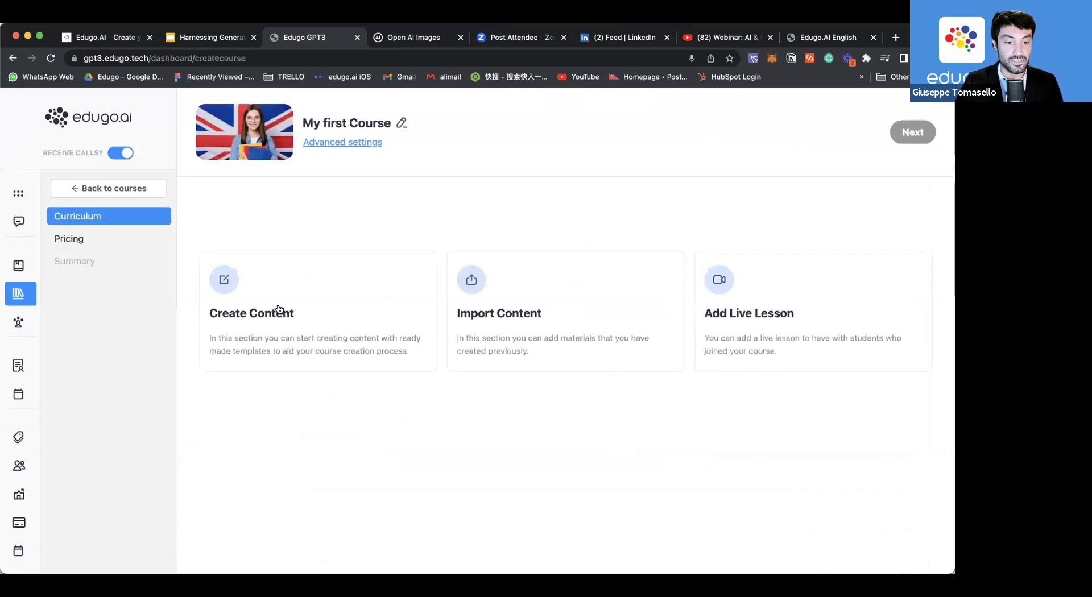
click(544, 297)
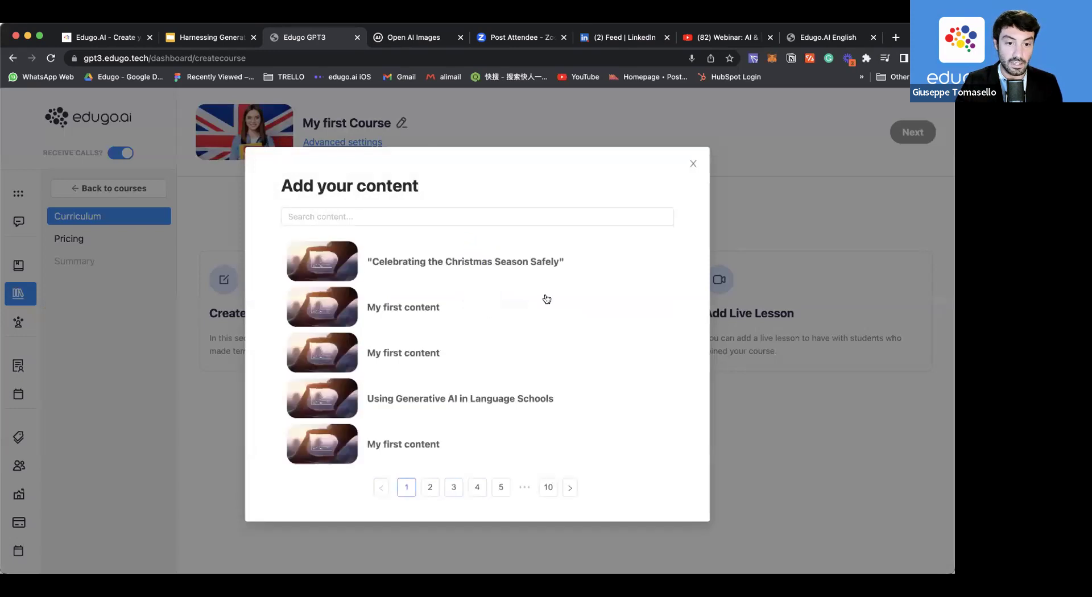
click(467, 263)
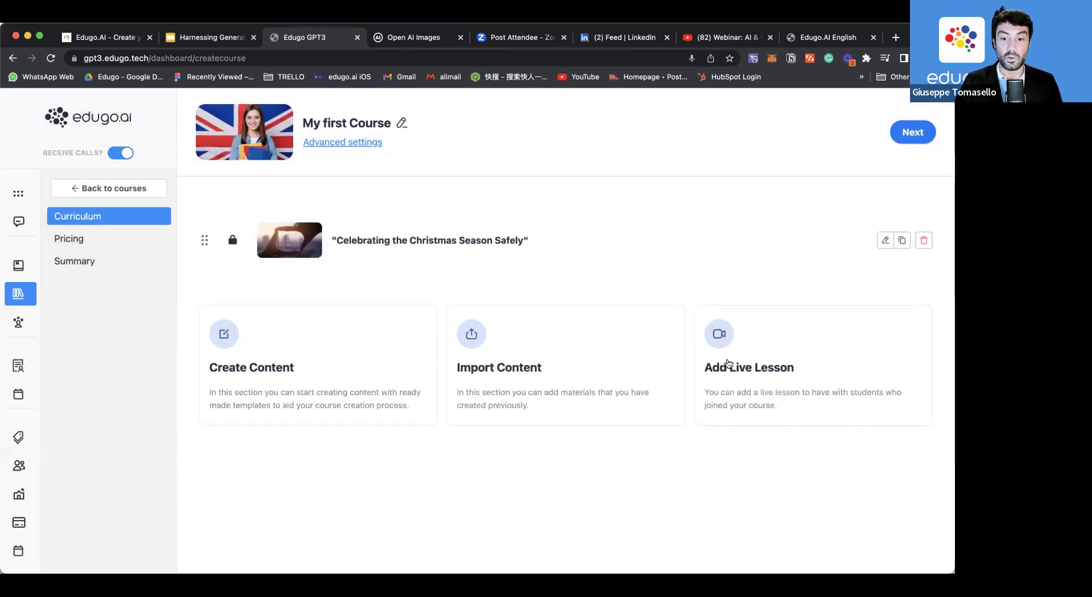
click(751, 365)
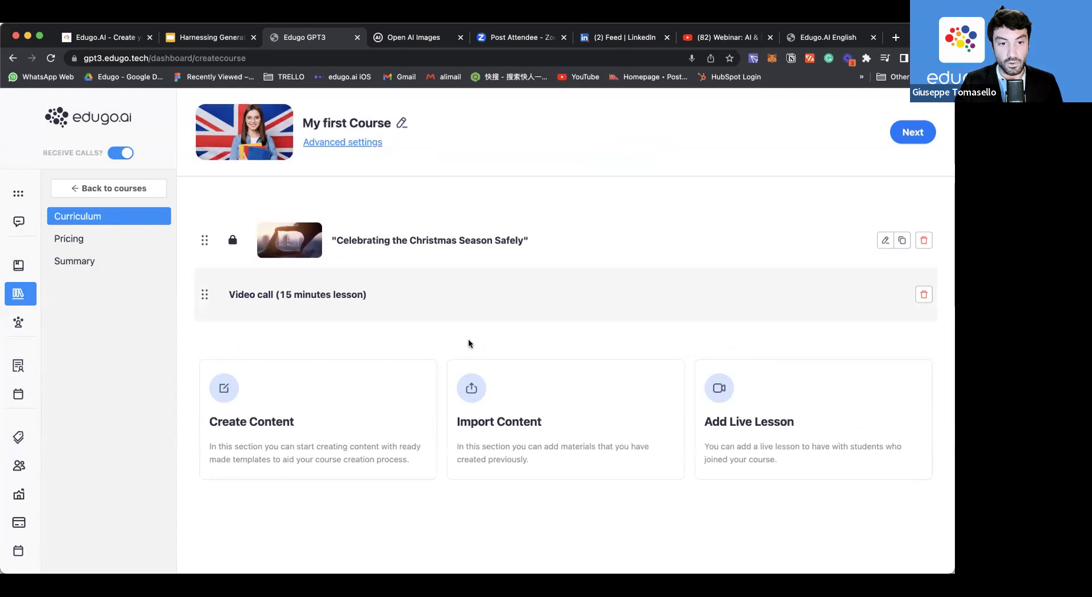
Price the course as a one-time purchase of 10 USD and continue to its summary.
click(913, 133)
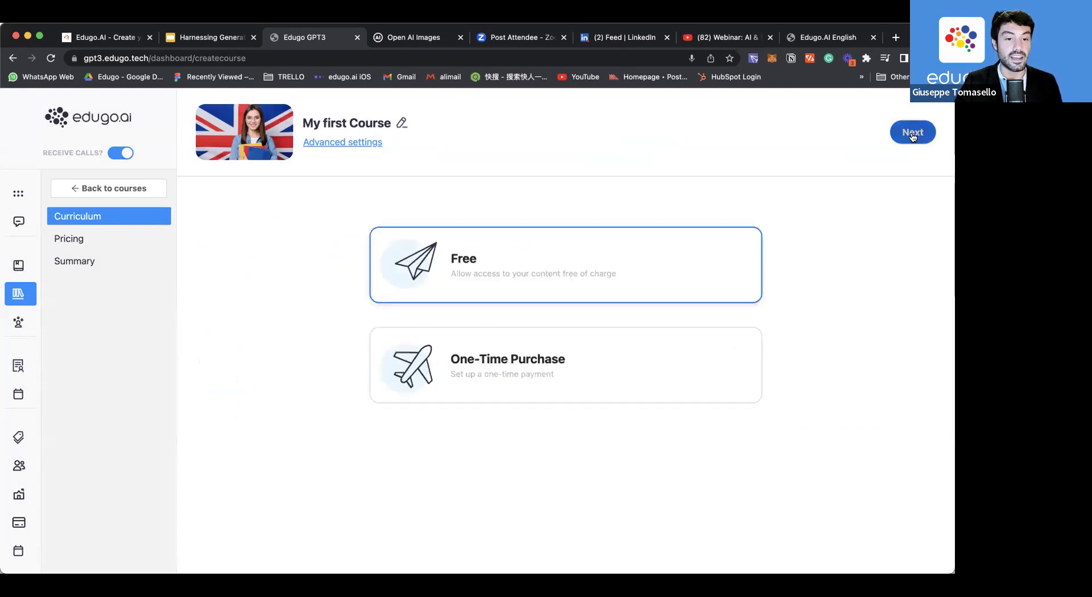
click(538, 359)
click(422, 339)
text(10)
click(654, 373)
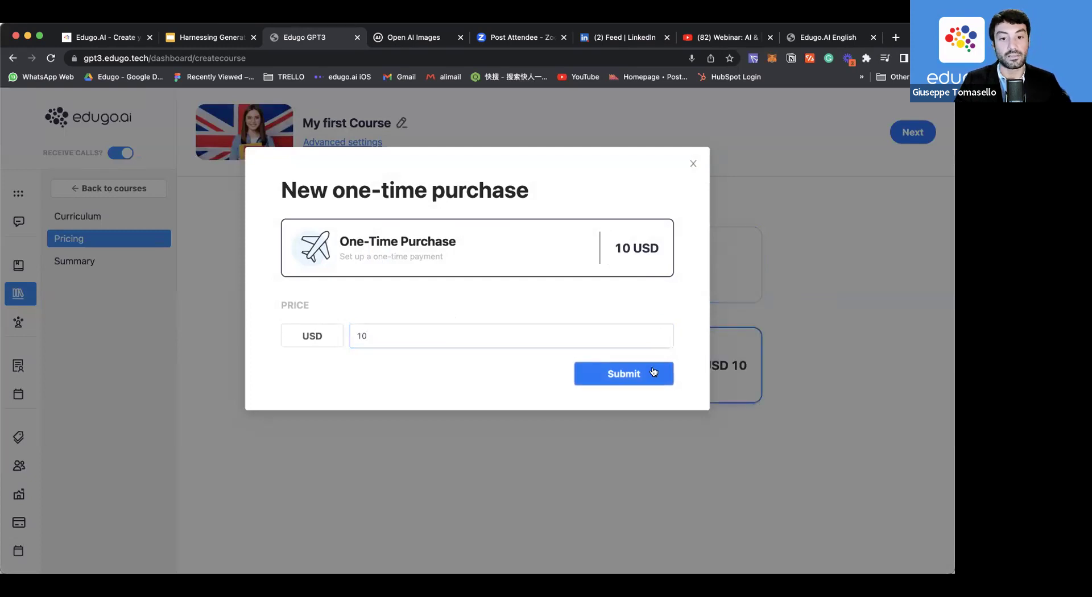
click(913, 132)
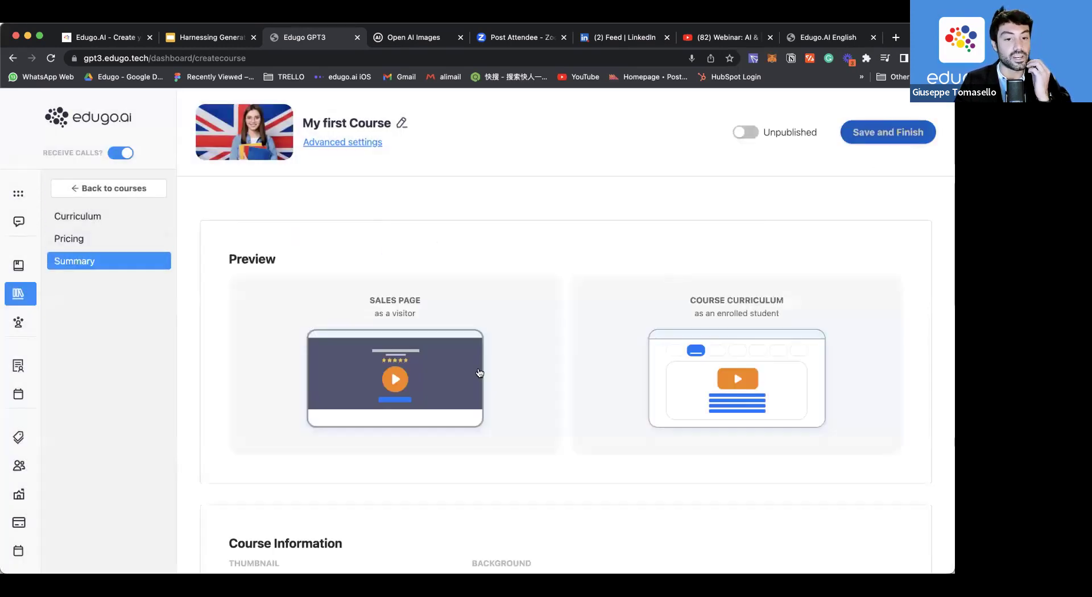
Preview the course's sales page as a visitor and look through its lessons, contents and purchase option.
click(451, 373)
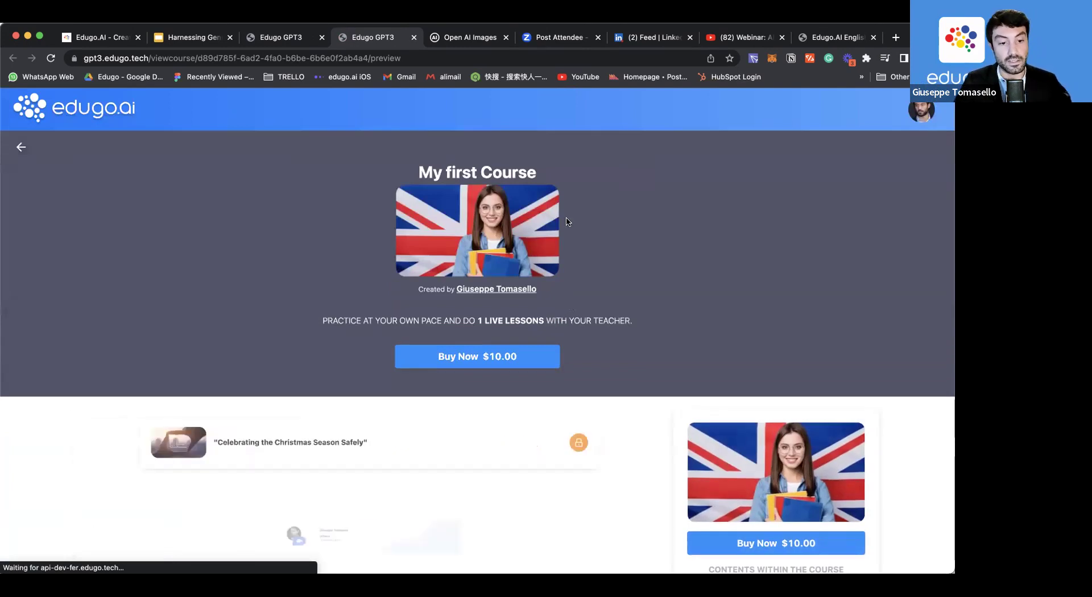
scroll(603, 330, down, 3)
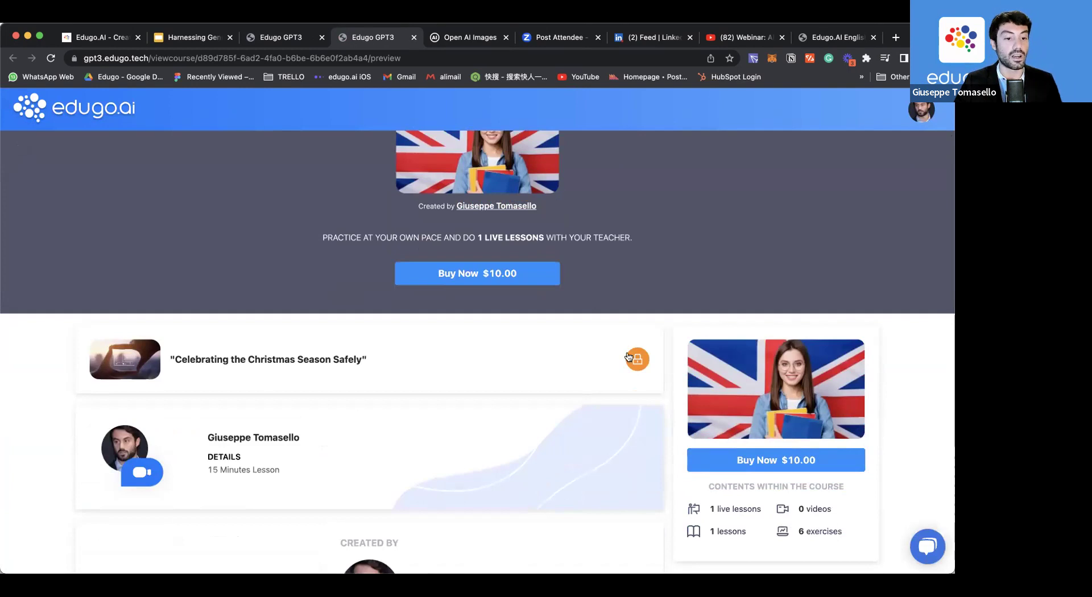
scroll(626, 356, down, 3)
scroll(626, 356, up, 3)
scroll(628, 356, down, 1)
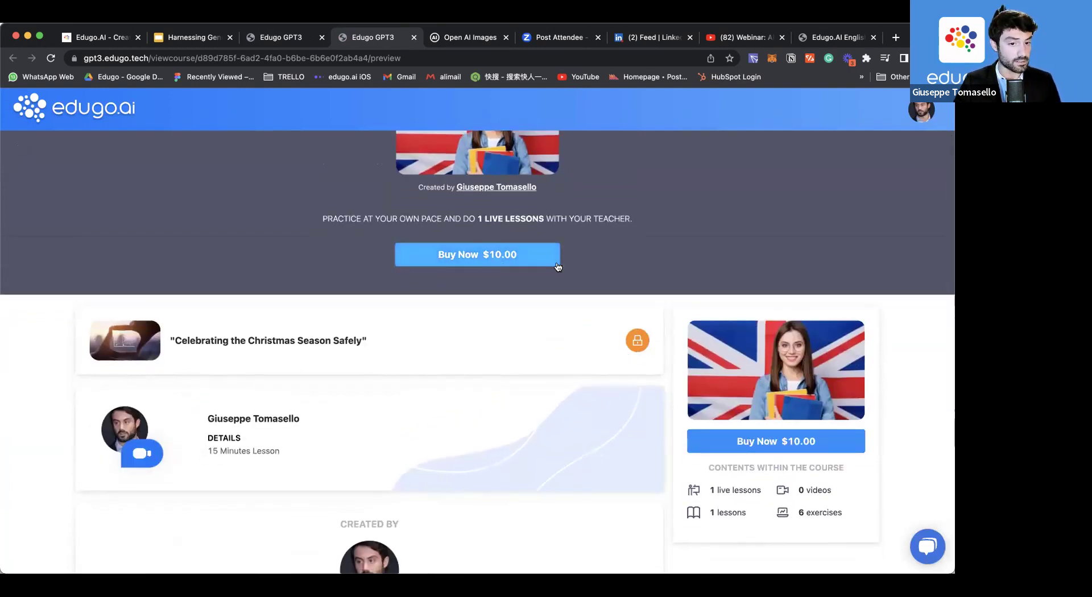
scroll(479, 390, up, 3)
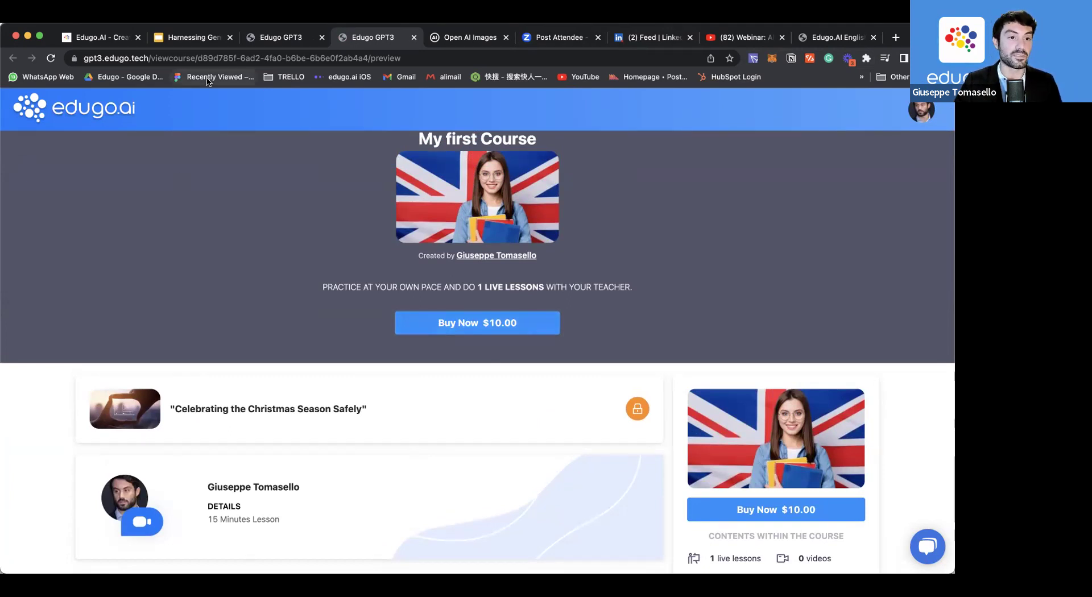
Return to the Harnessing Generative AI presentation and present slide 14, "Automation of teaching tasks", as a slideshow.
click(185, 38)
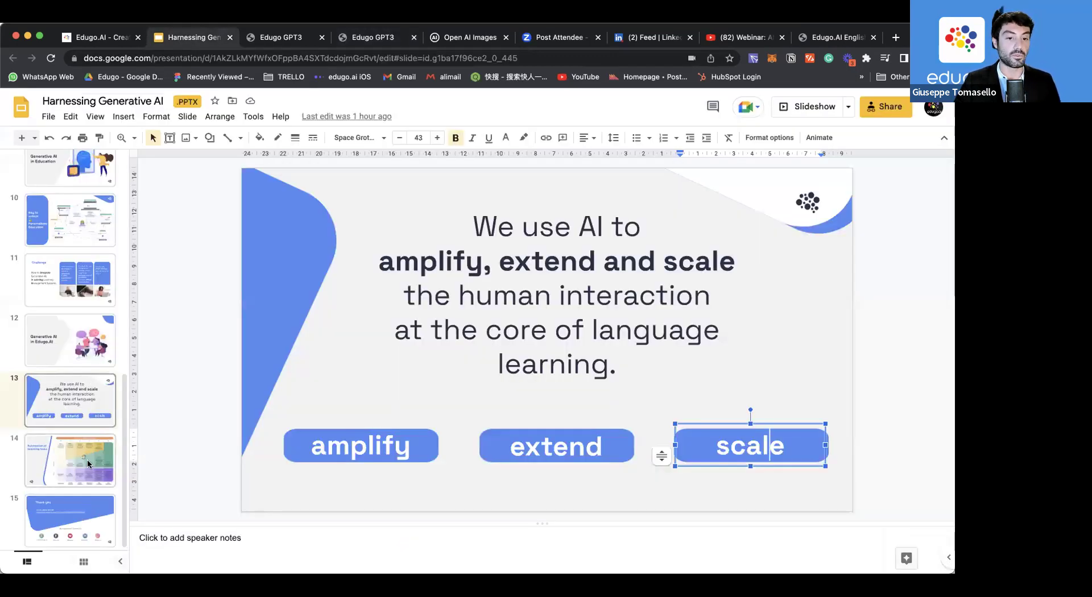
click(87, 459)
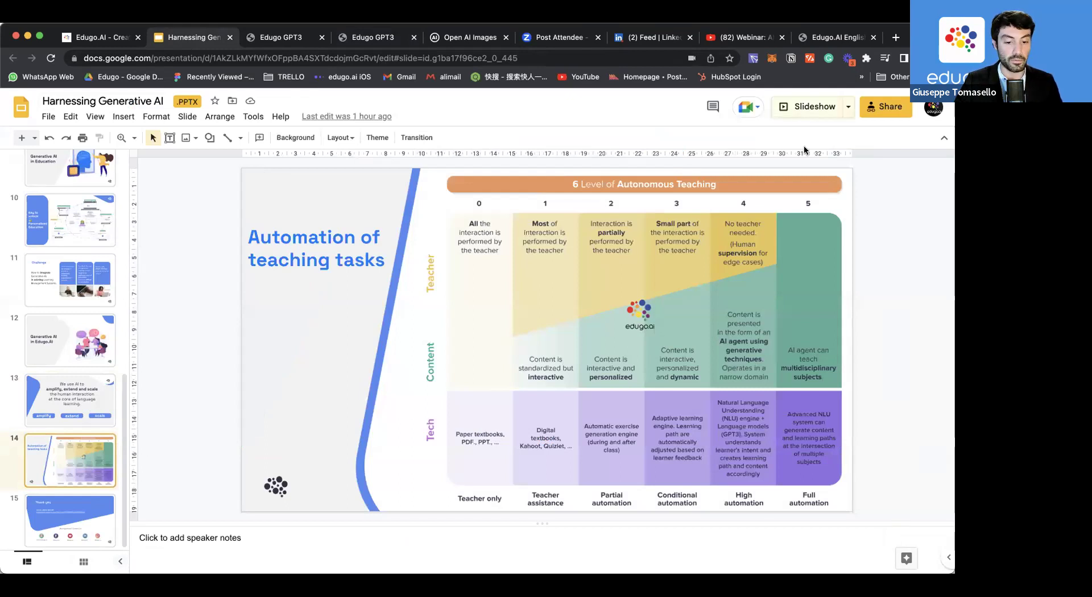
click(799, 109)
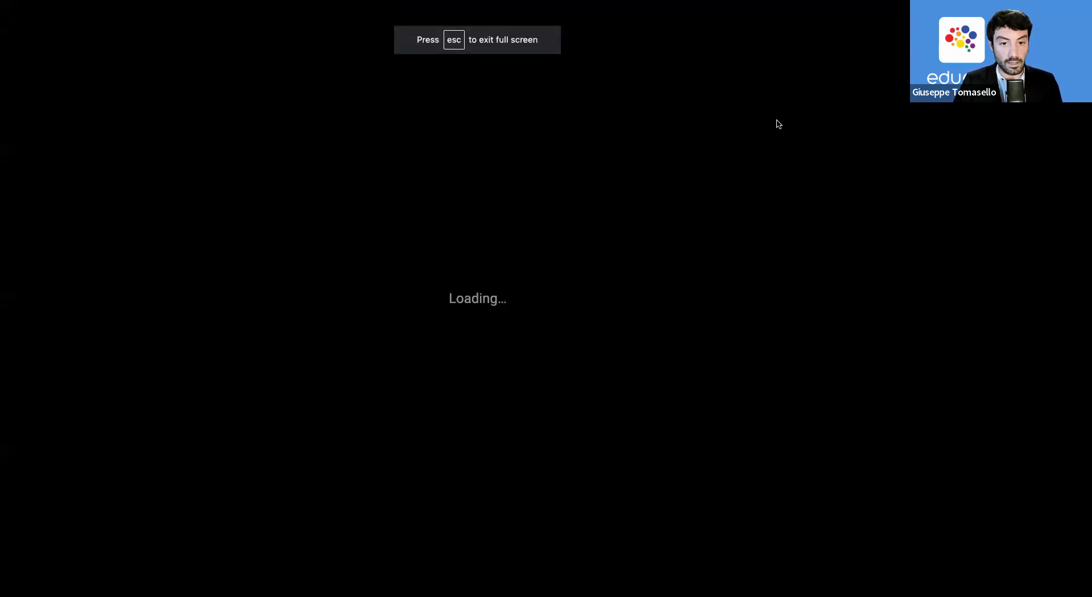